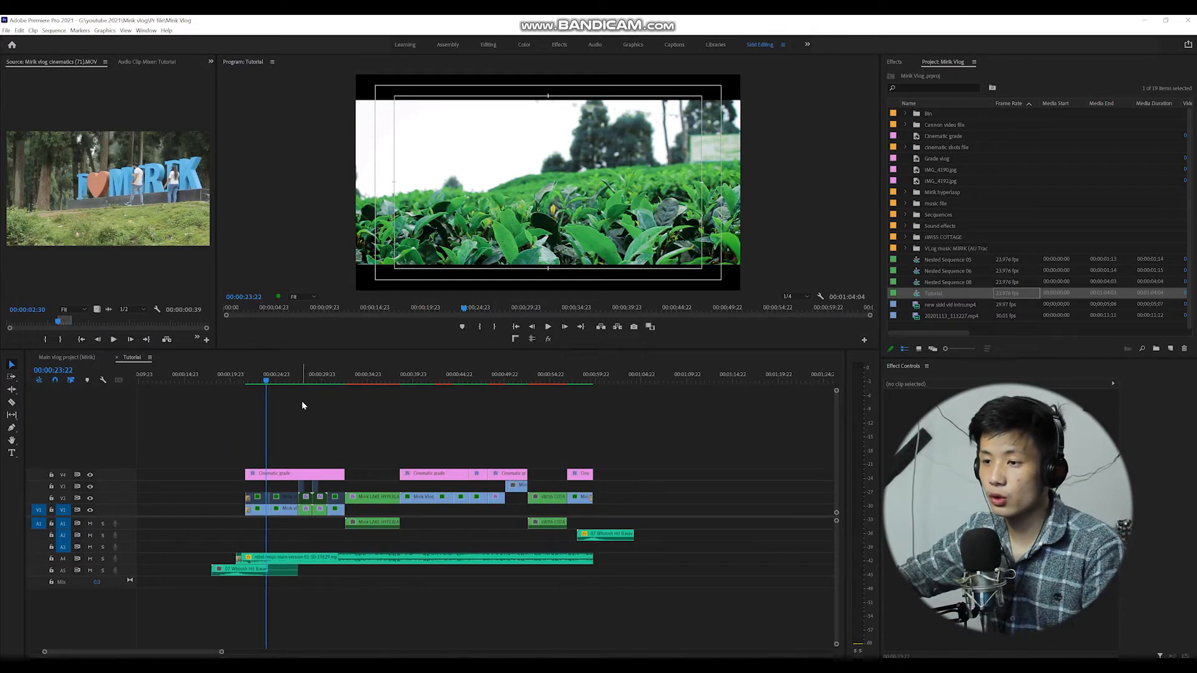
# Scrub and play back the sequence around the cinematic-grade section to review it.
pyautogui.moveTo(267, 382); pyautogui.dragTo(339, 384)
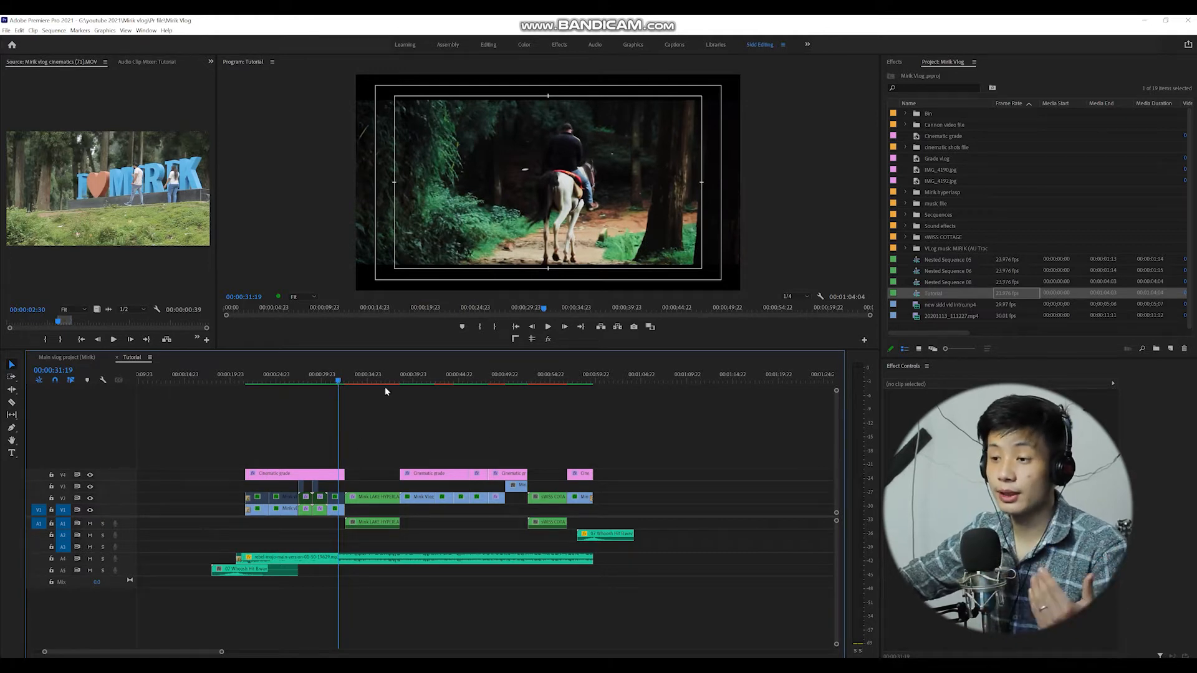
pyautogui.click(367, 380)
pyautogui.press('Down')
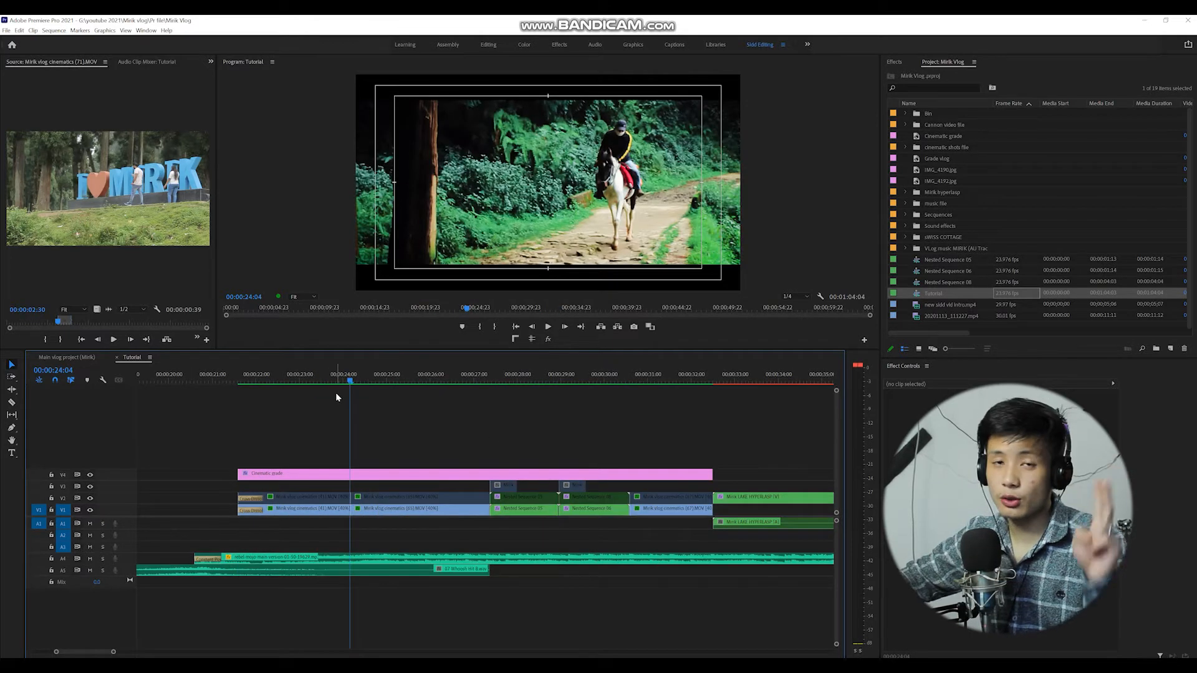
pyautogui.press('Up')
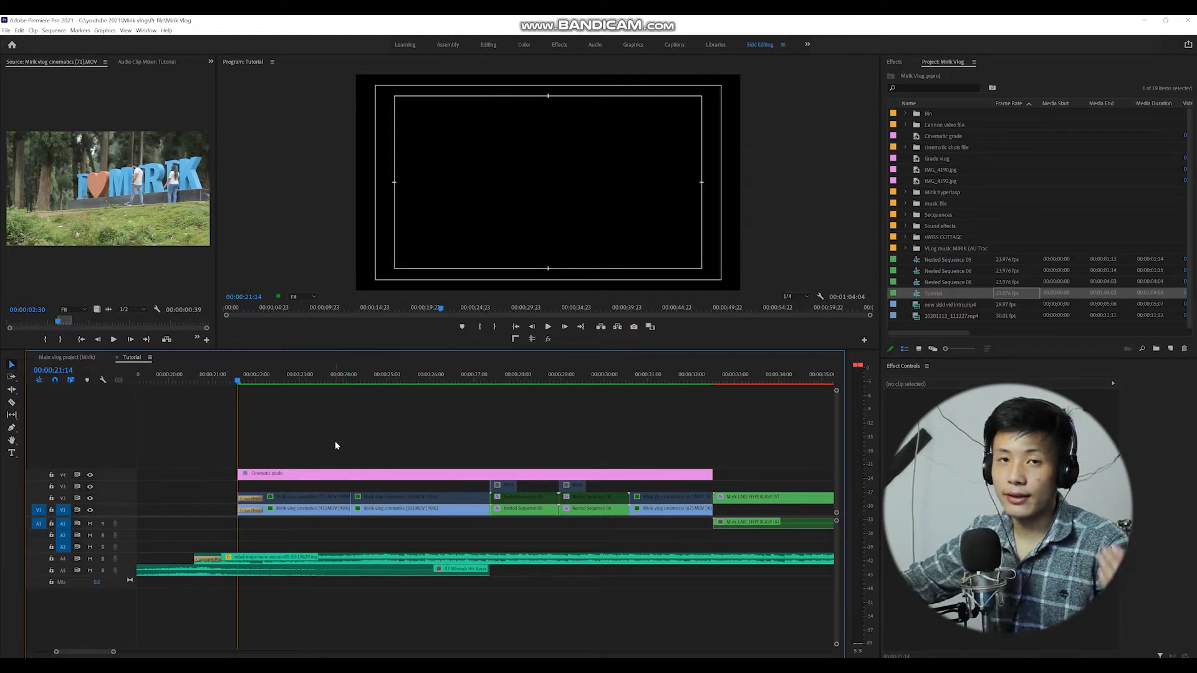
pyautogui.press('space')
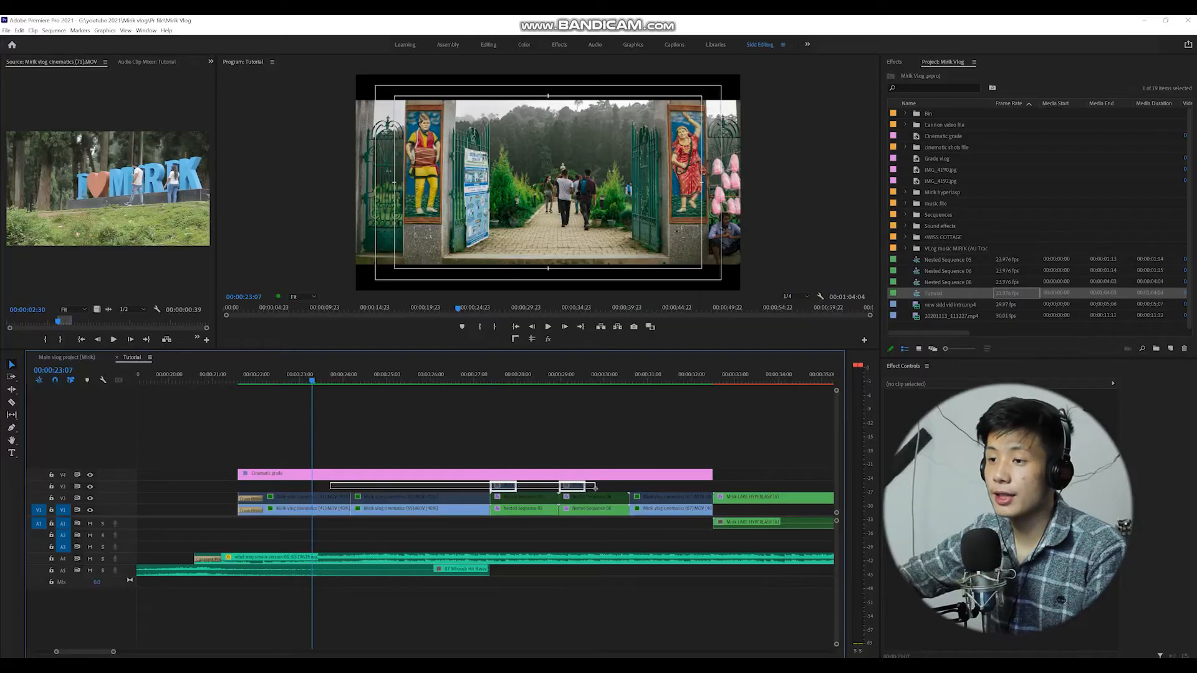
# Select the video clips between about 00:00:21 and 00:00:32 and disable them.
pyautogui.moveTo(595, 489); pyautogui.dragTo(668, 500)
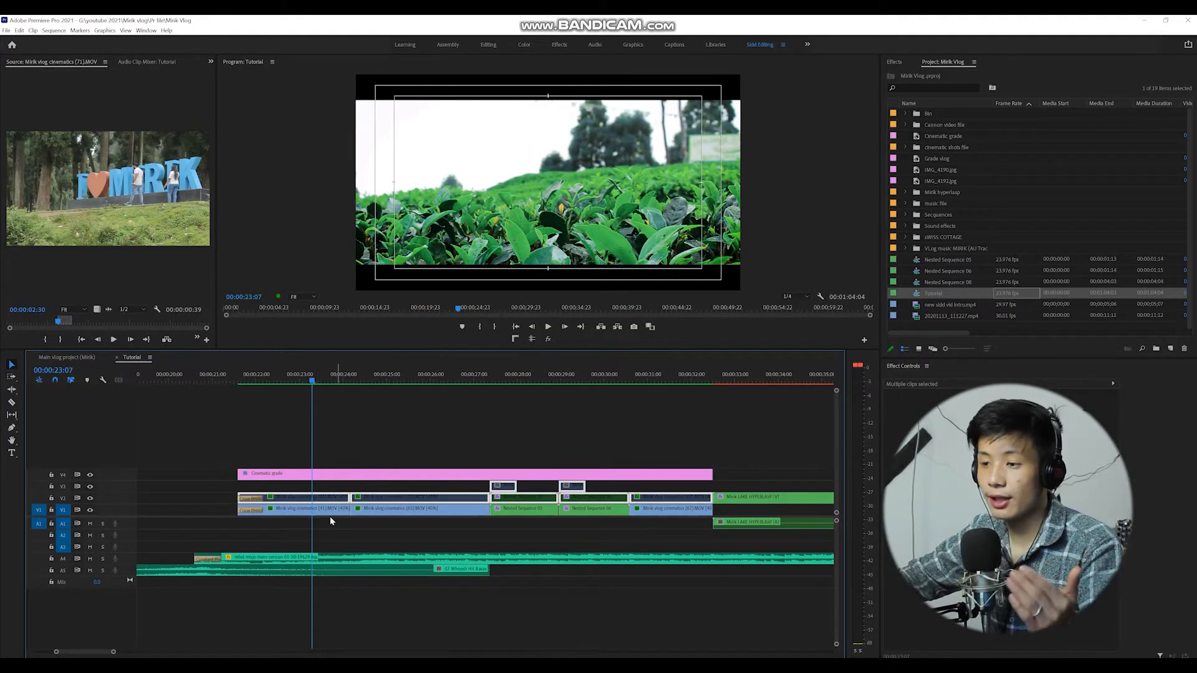
pyautogui.click(667, 519)
pyautogui.moveTo(665, 524); pyautogui.dragTo(205, 524)
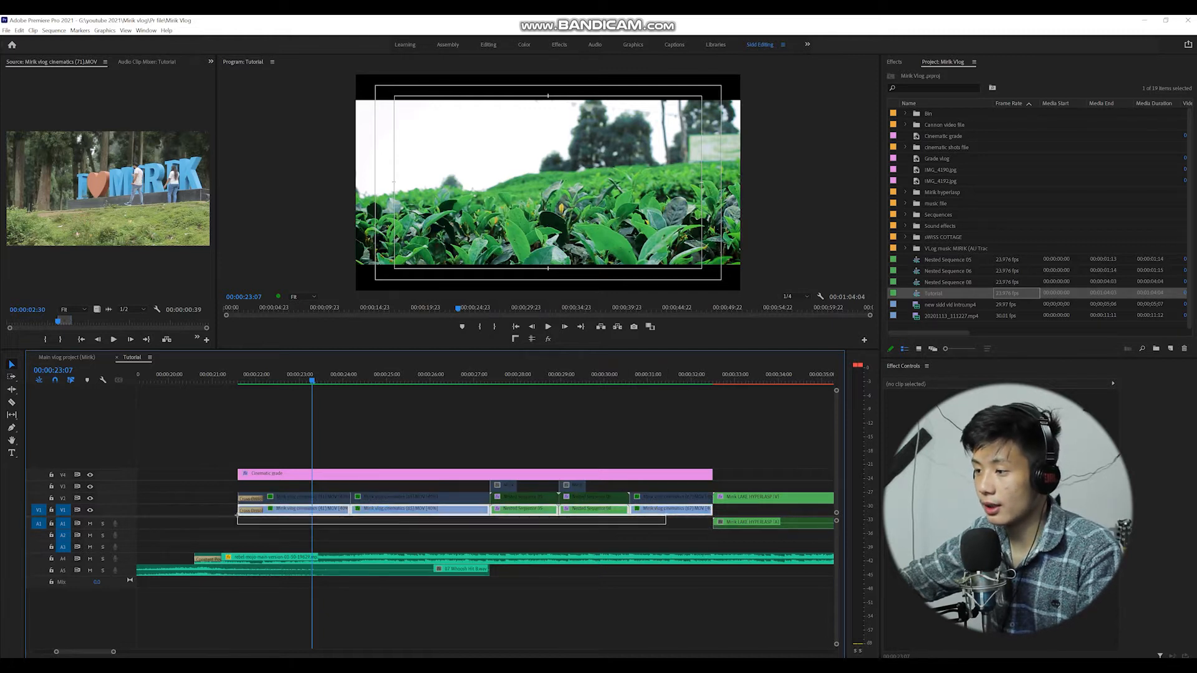
pyautogui.rightClick(275, 510)
pyautogui.click(295, 250)
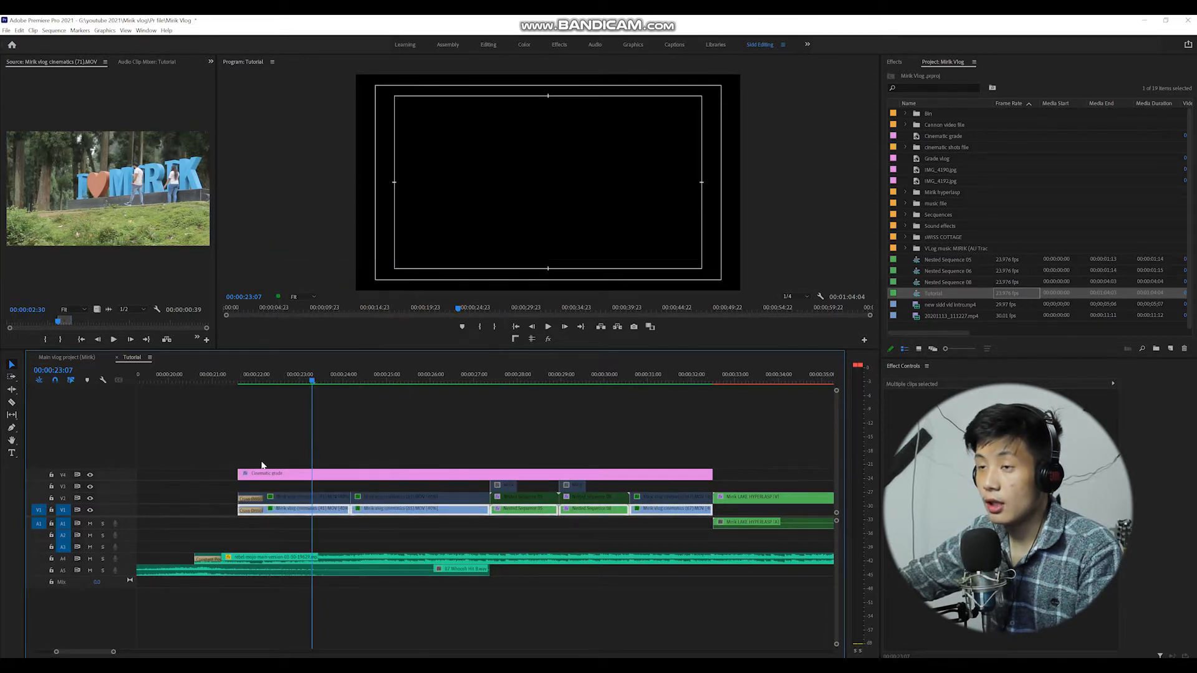
# Reselect the same video clips and enable them again.
pyautogui.moveTo(298, 489); pyautogui.dragTo(644, 506)
pyautogui.rightClick(645, 506)
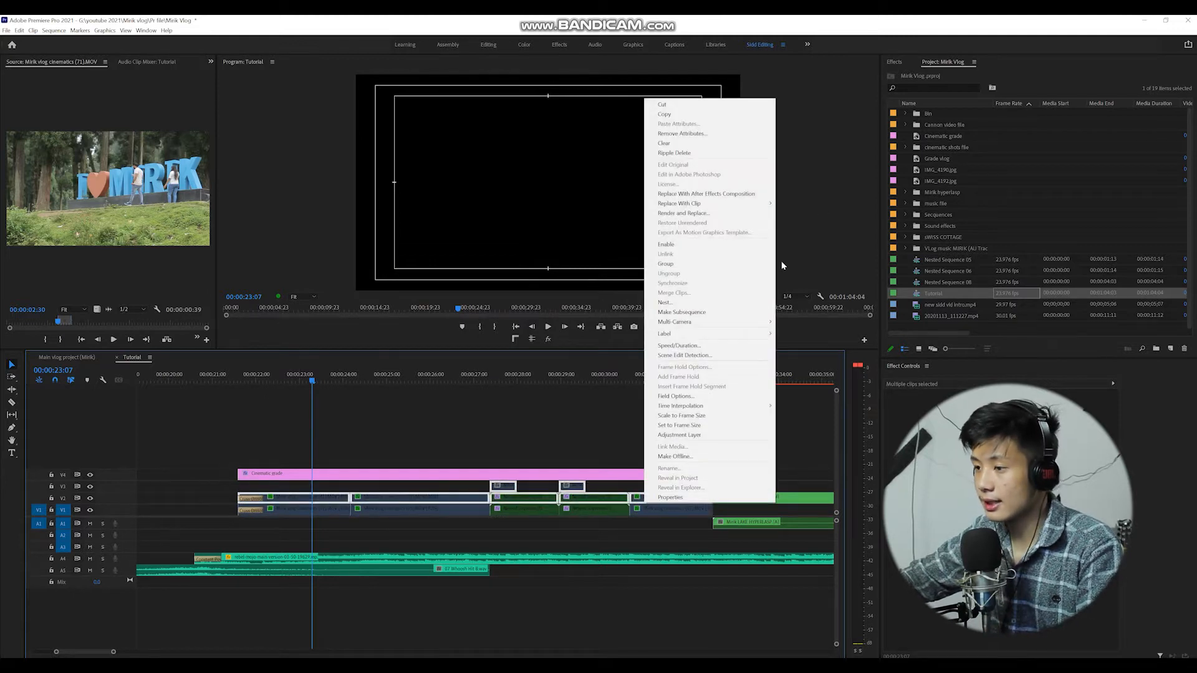
pyautogui.click(689, 250)
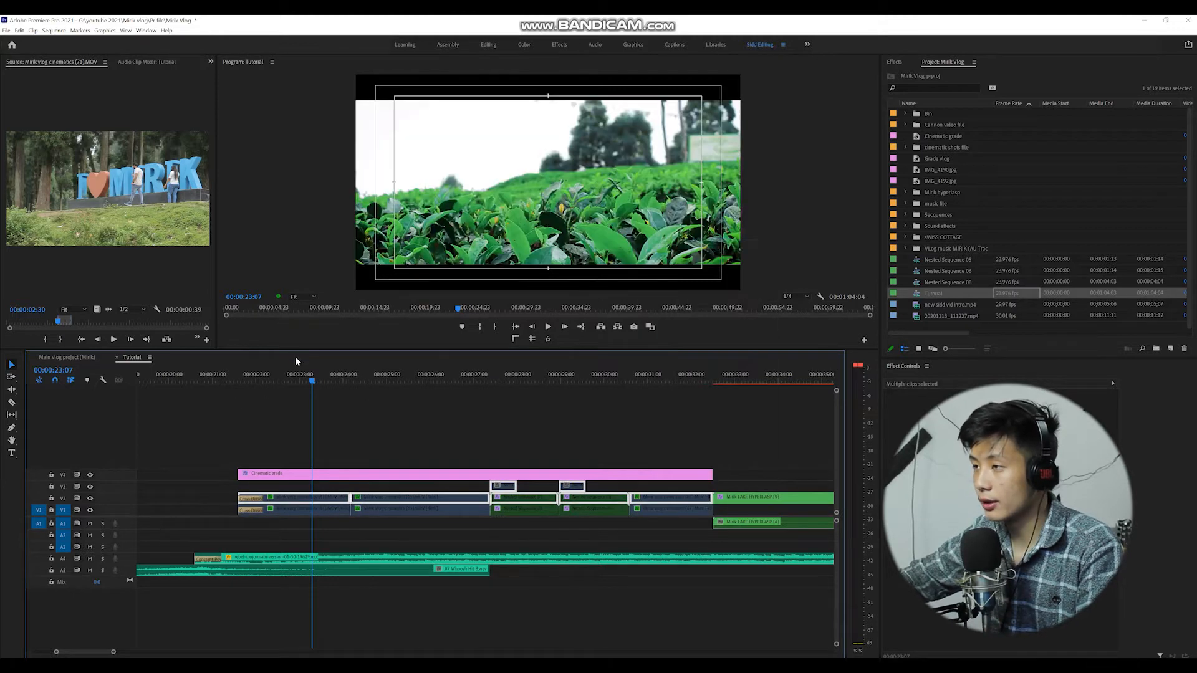
# Toggle the V4 cinematic grade track's output off, on and off again.
pyautogui.click(91, 475)
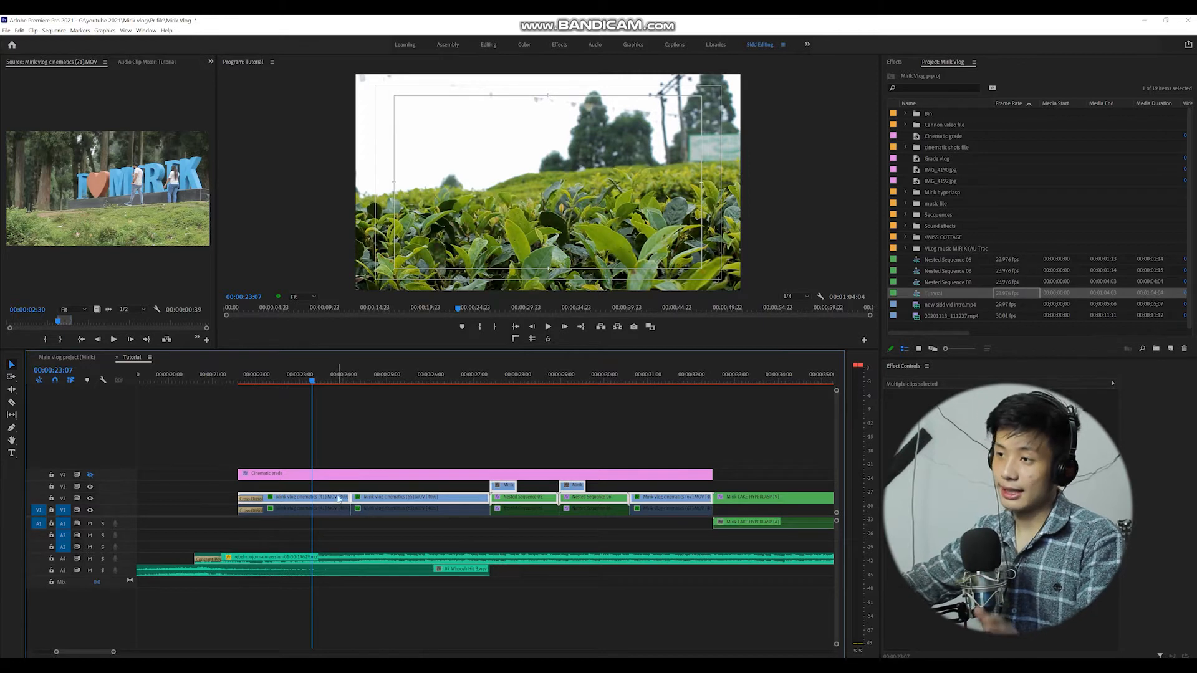
pyautogui.click(91, 475)
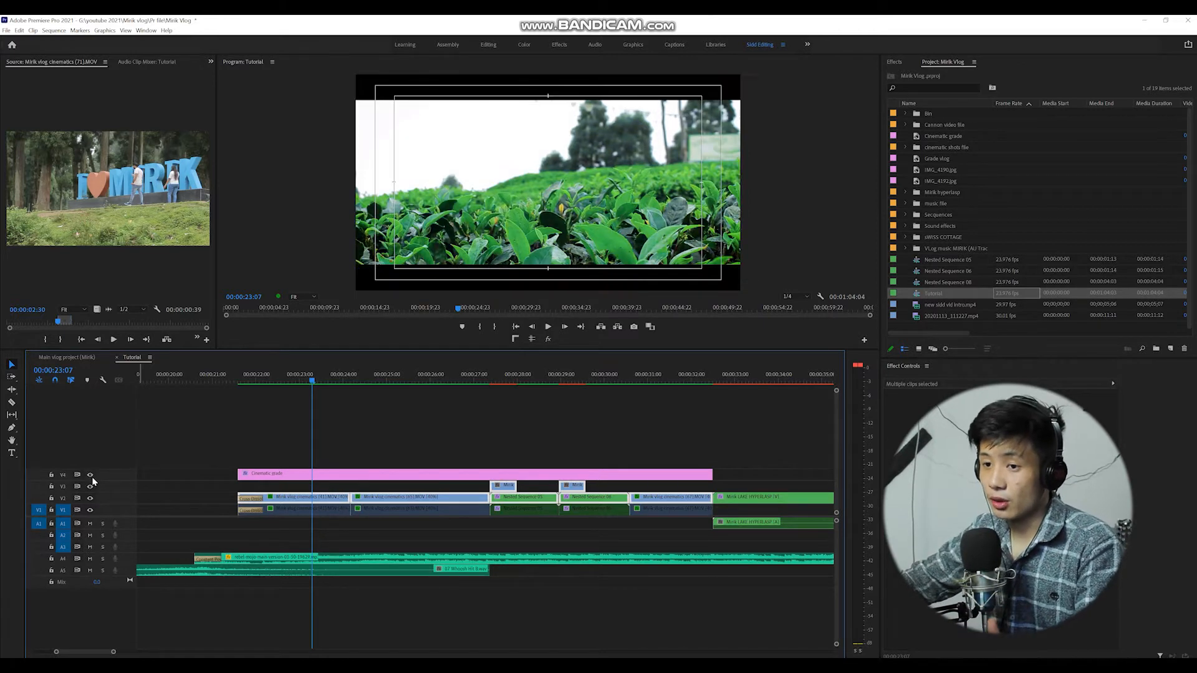
pyautogui.click(90, 475)
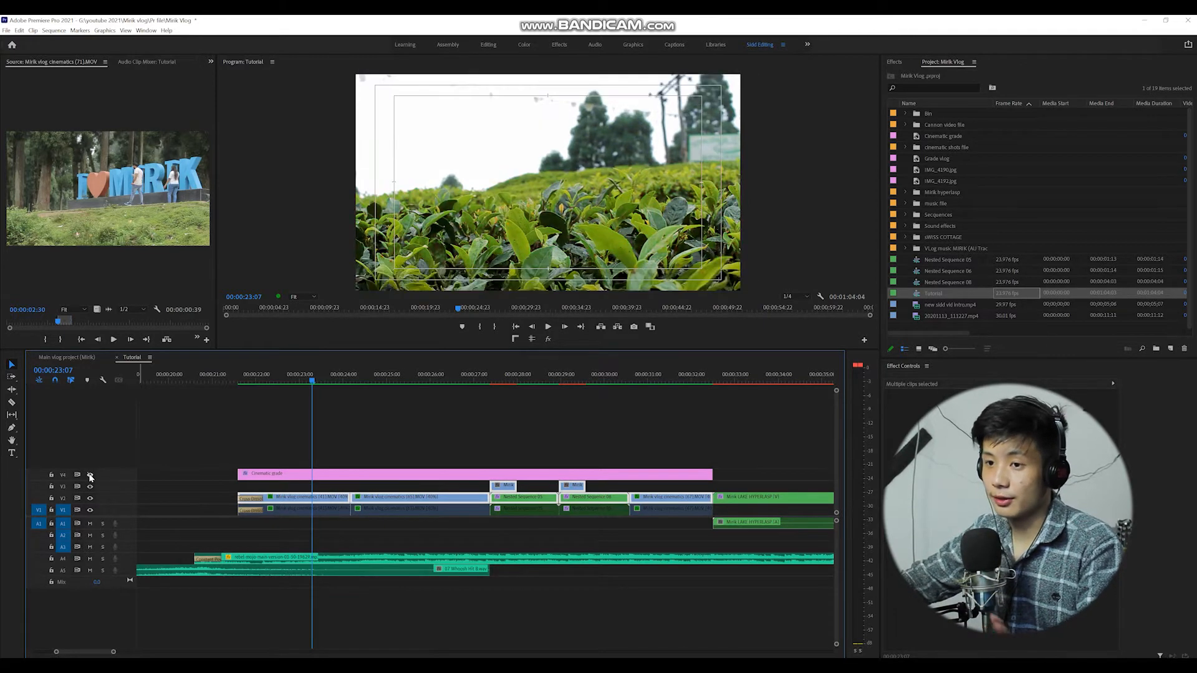
# Remove all attributes, including Motion, Opacity, Time Remapping, Warp Stabilizer and Lumetri Color, from the selected clips.
pyautogui.rightClick(344, 502)
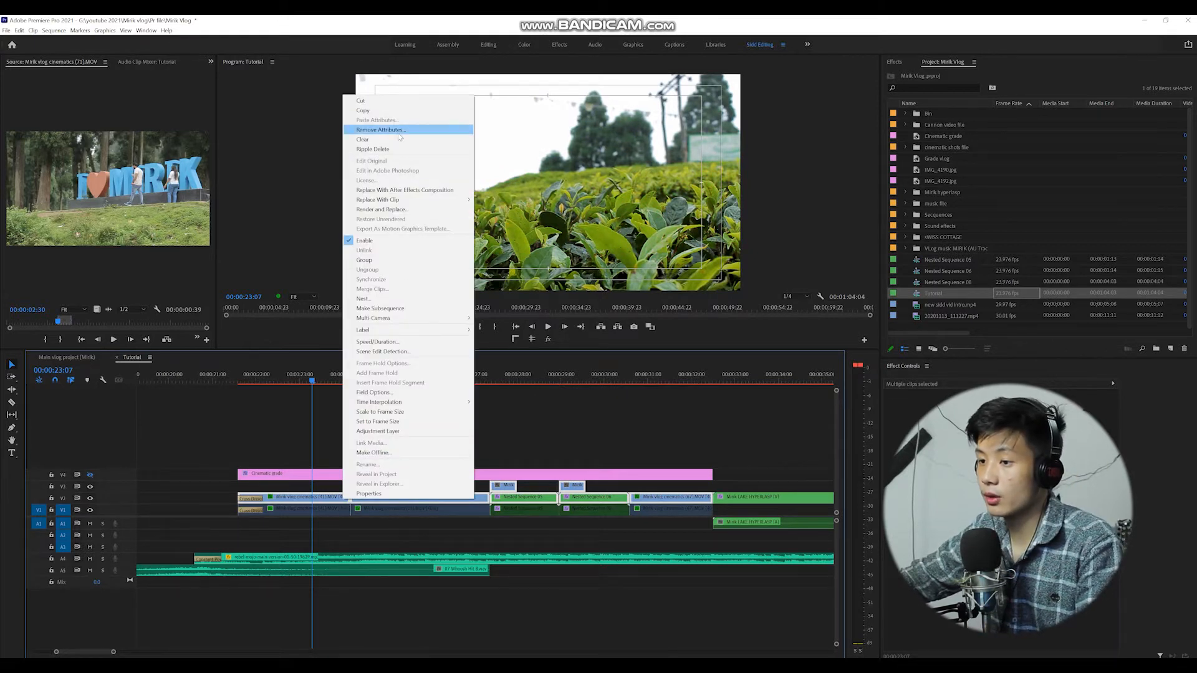
pyautogui.click(399, 132)
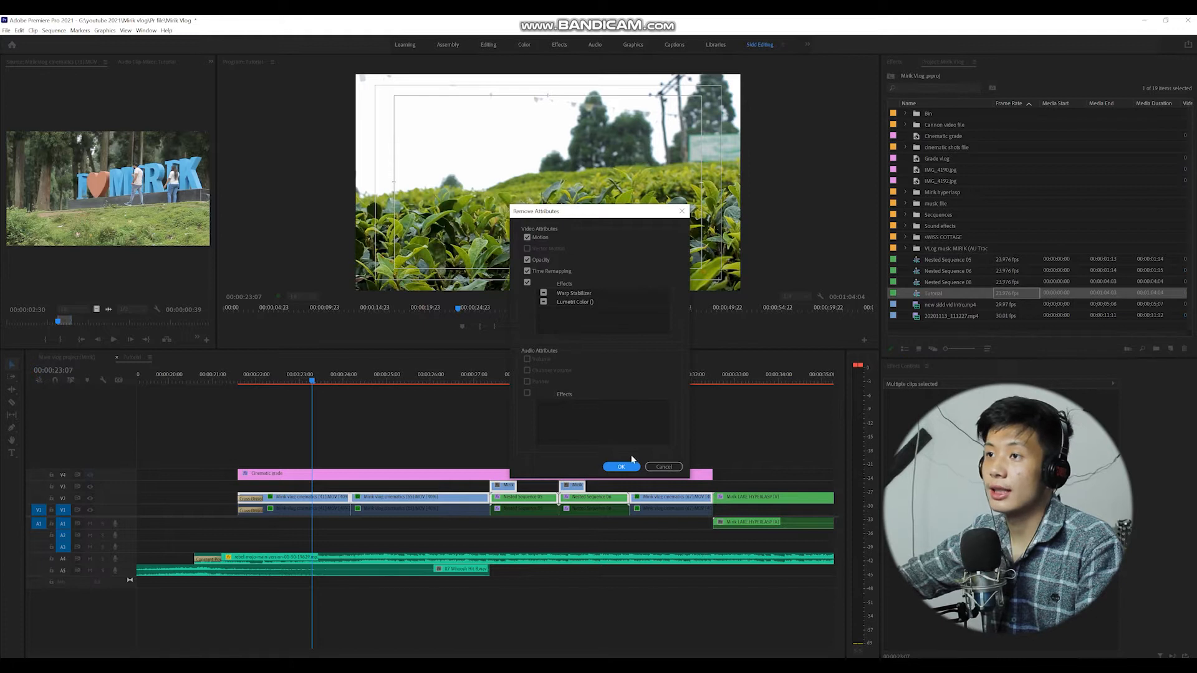
pyautogui.click(622, 468)
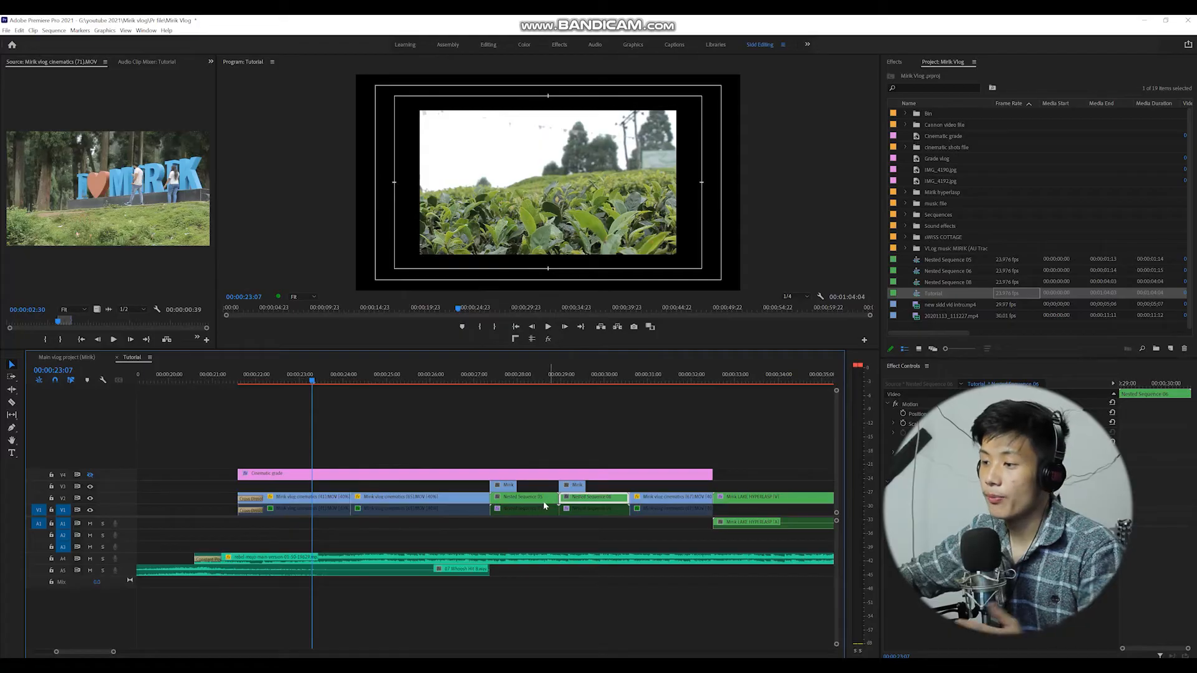
# Delete the selected clips on V2 around 00:00:27 to 00:00:30.
pyautogui.press('Delete')
pyautogui.click(540, 498)
pyautogui.press('Delete')
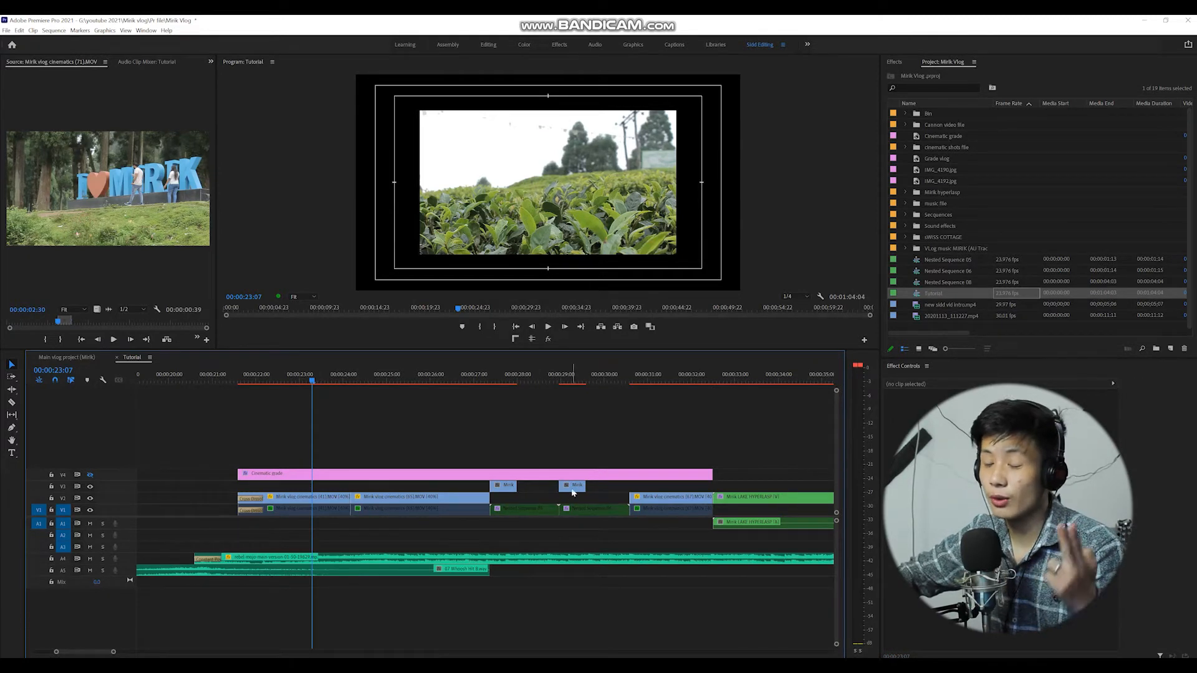
# Select the Mirik title clip on V3 and scrub through the sequence to preview it.
pyautogui.click(504, 486)
pyautogui.moveTo(502, 382); pyautogui.dragTo(508, 381)
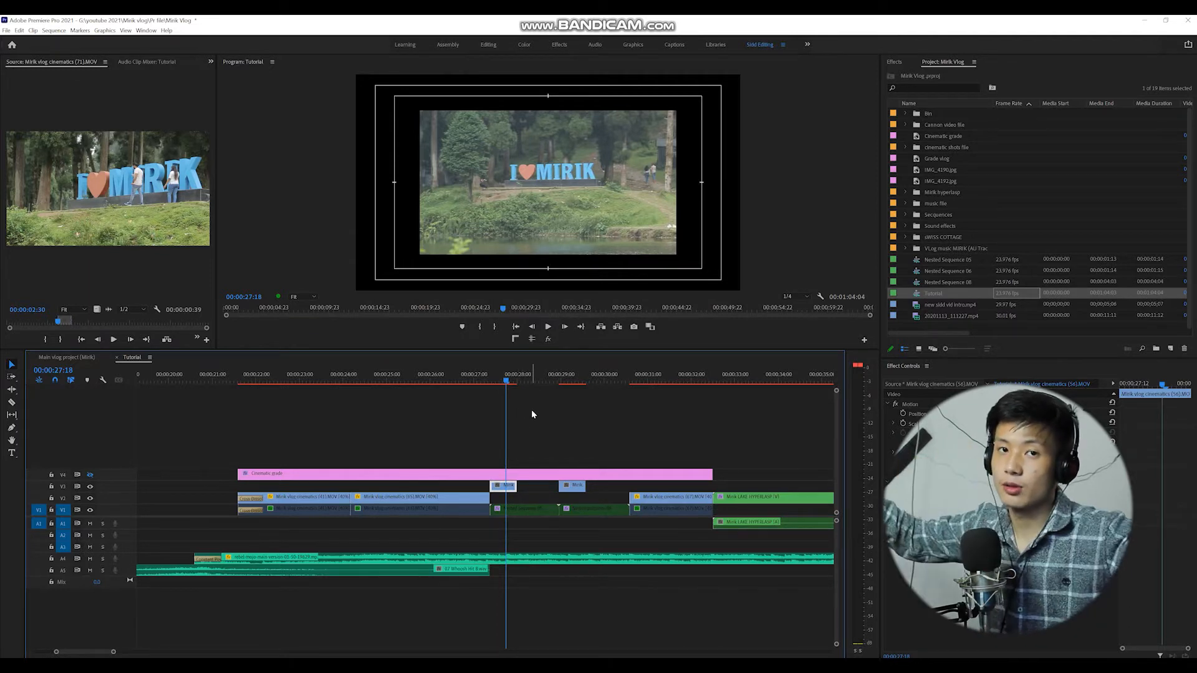
pyautogui.click(567, 378)
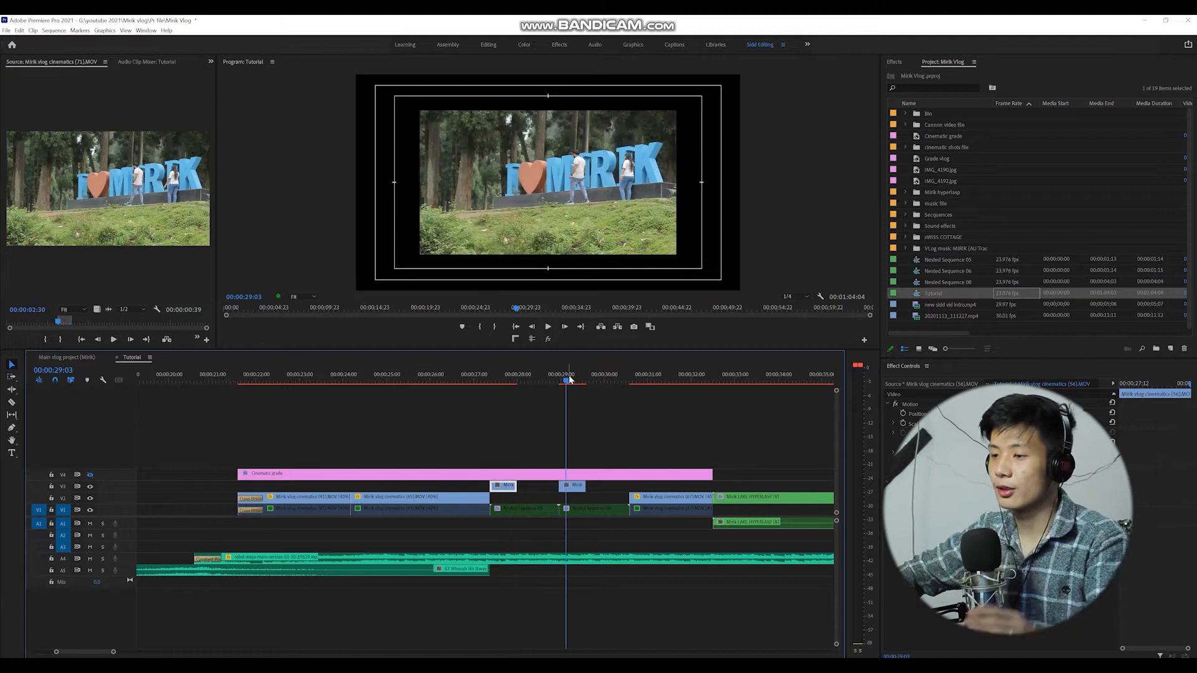
pyautogui.click(395, 378)
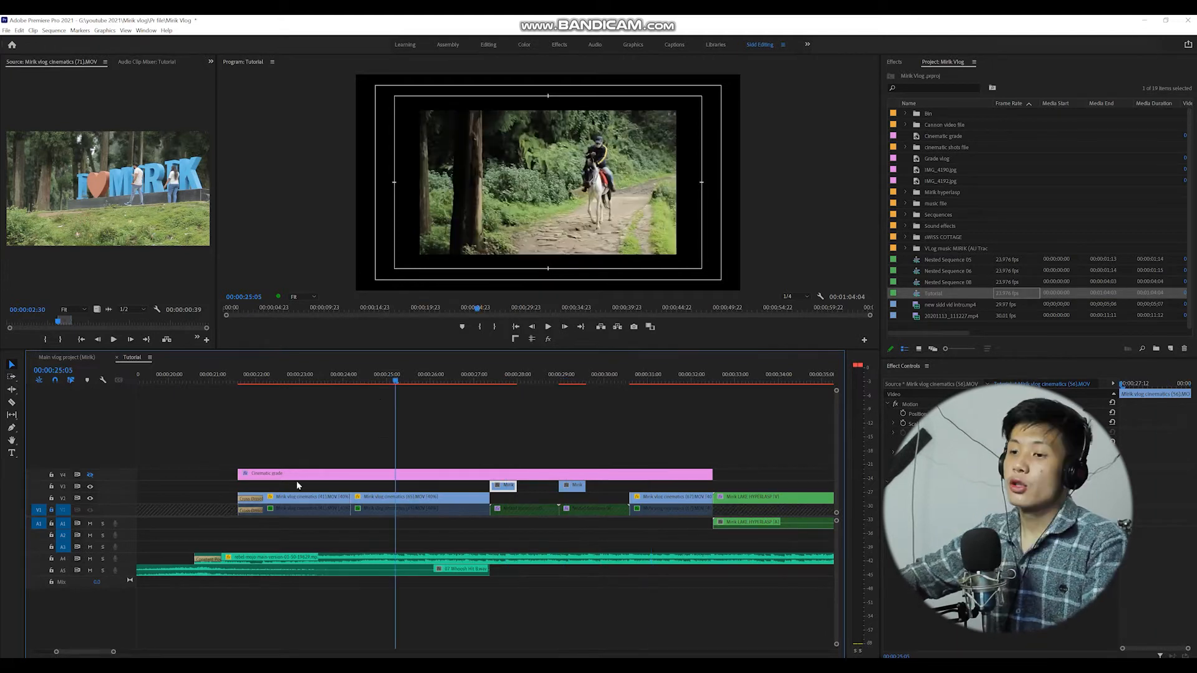
pyautogui.click(309, 384)
# Select the clips on V1 and V2 and apply Set to Frame Size to them.
pyautogui.click(341, 503)
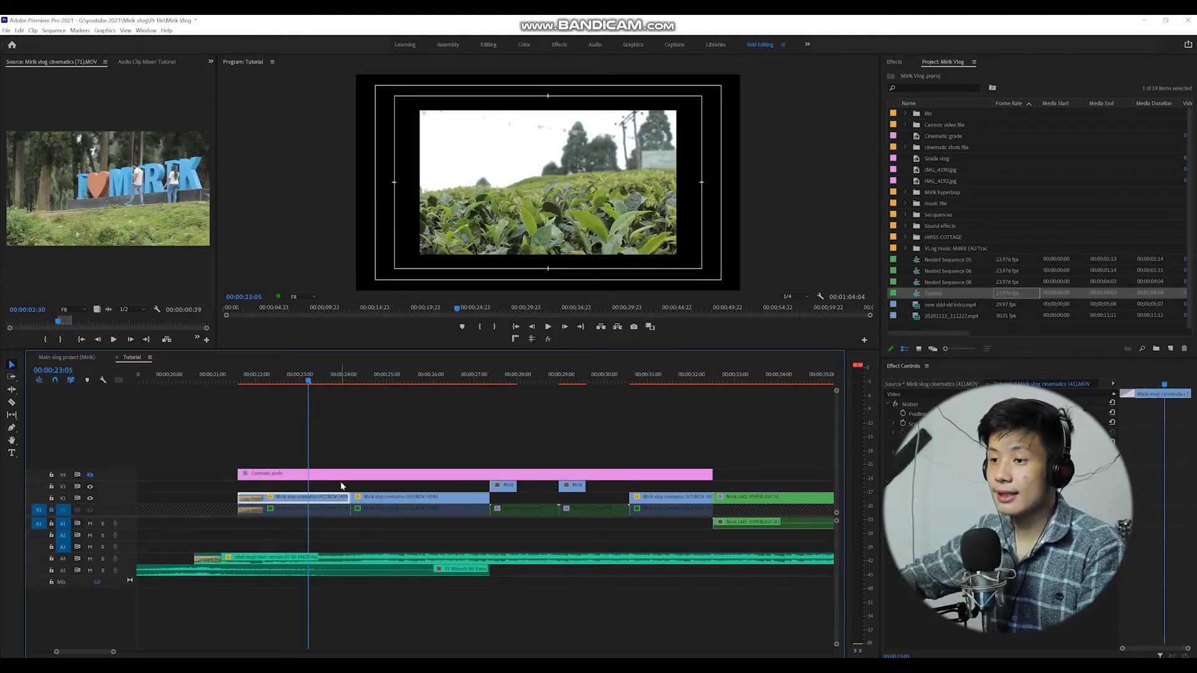
pyautogui.moveTo(321, 481); pyautogui.dragTo(304, 464)
pyautogui.moveTo(648, 537); pyautogui.dragTo(293, 493)
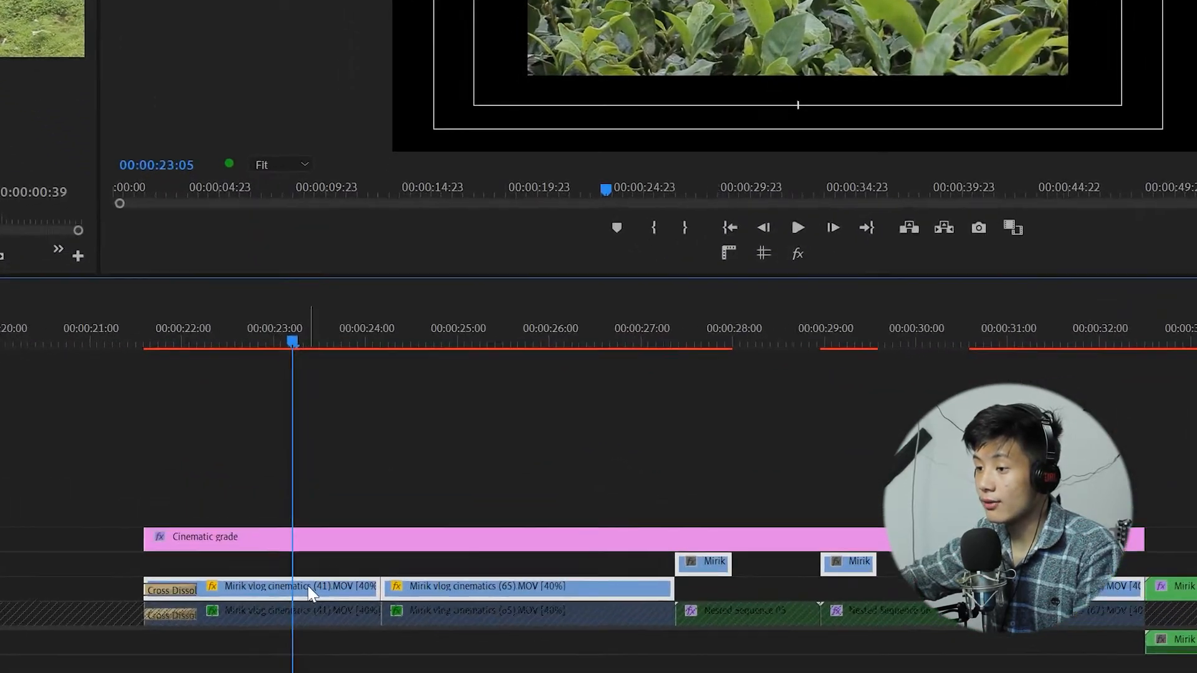
pyautogui.rightClick(315, 496)
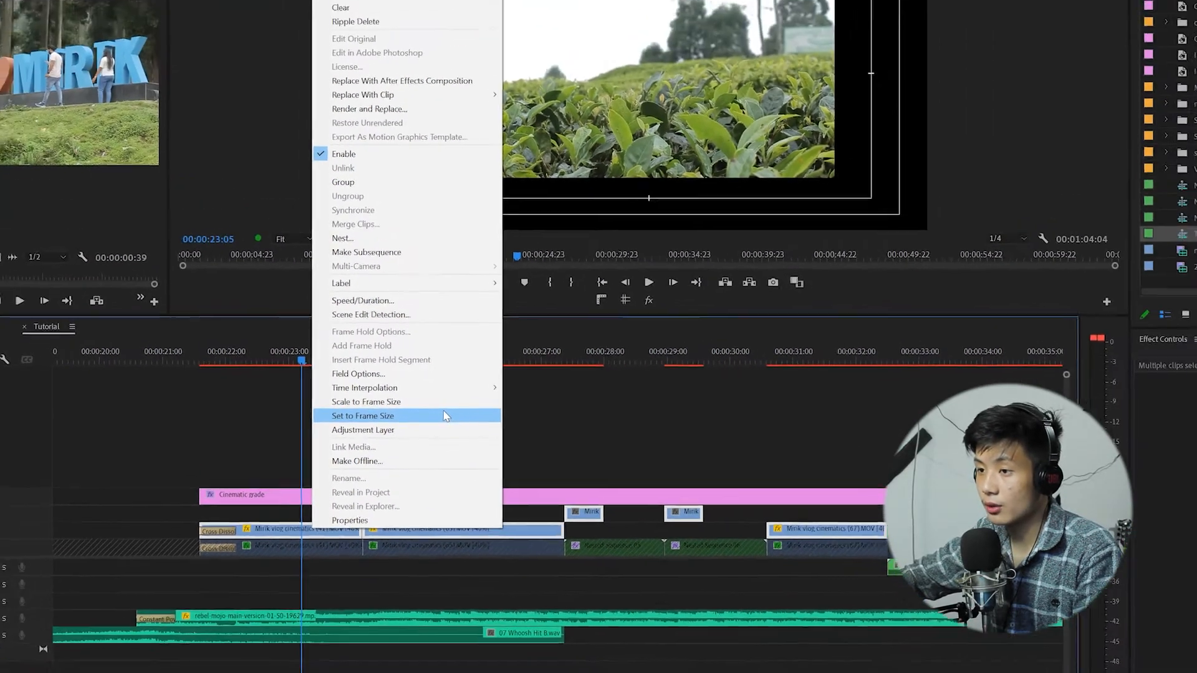
pyautogui.click(460, 417)
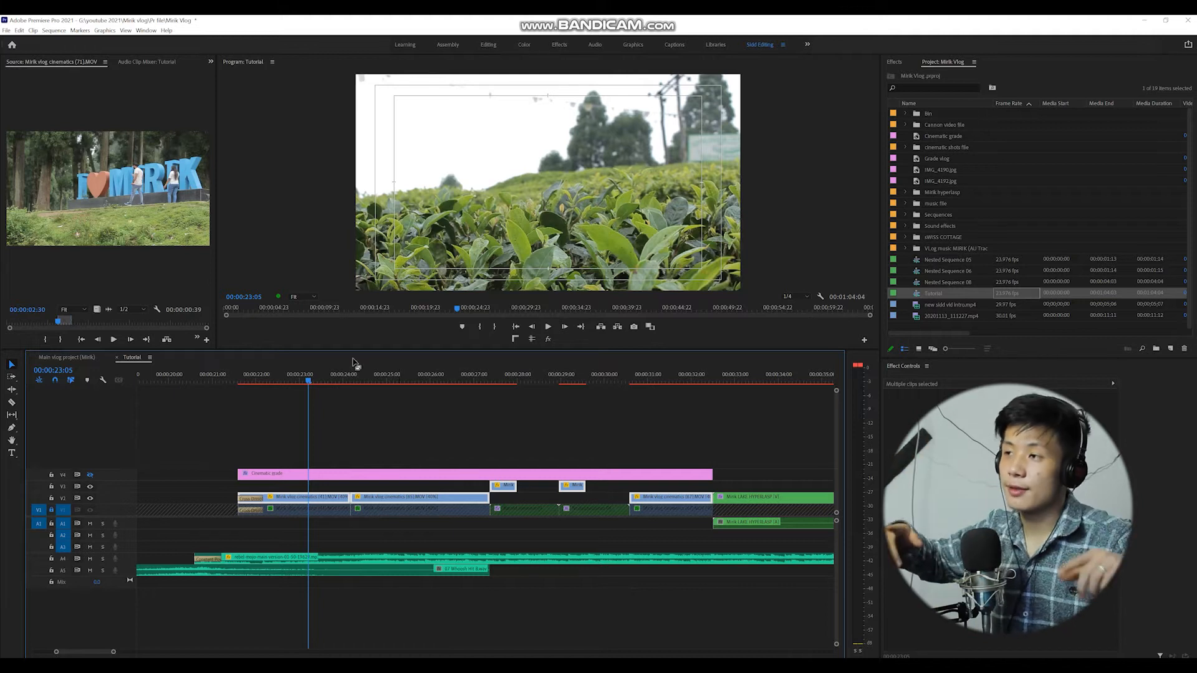
# Mute the music audio tracks A4 and A5.
pyautogui.click(389, 422)
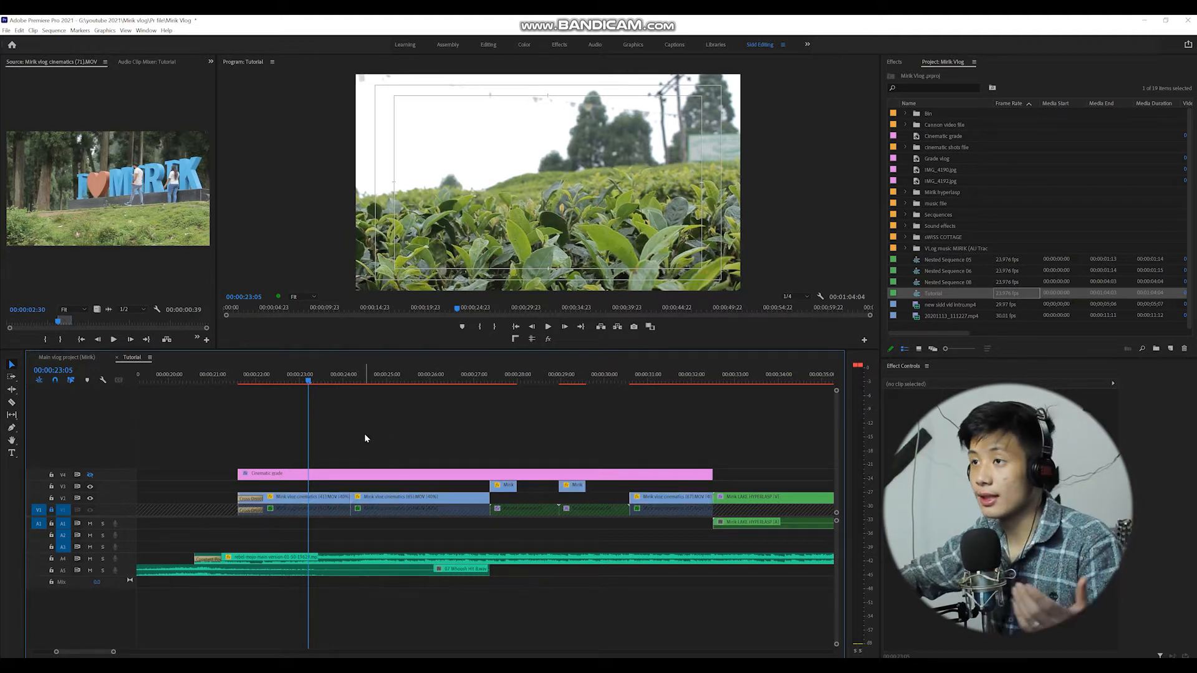
pyautogui.click(331, 498)
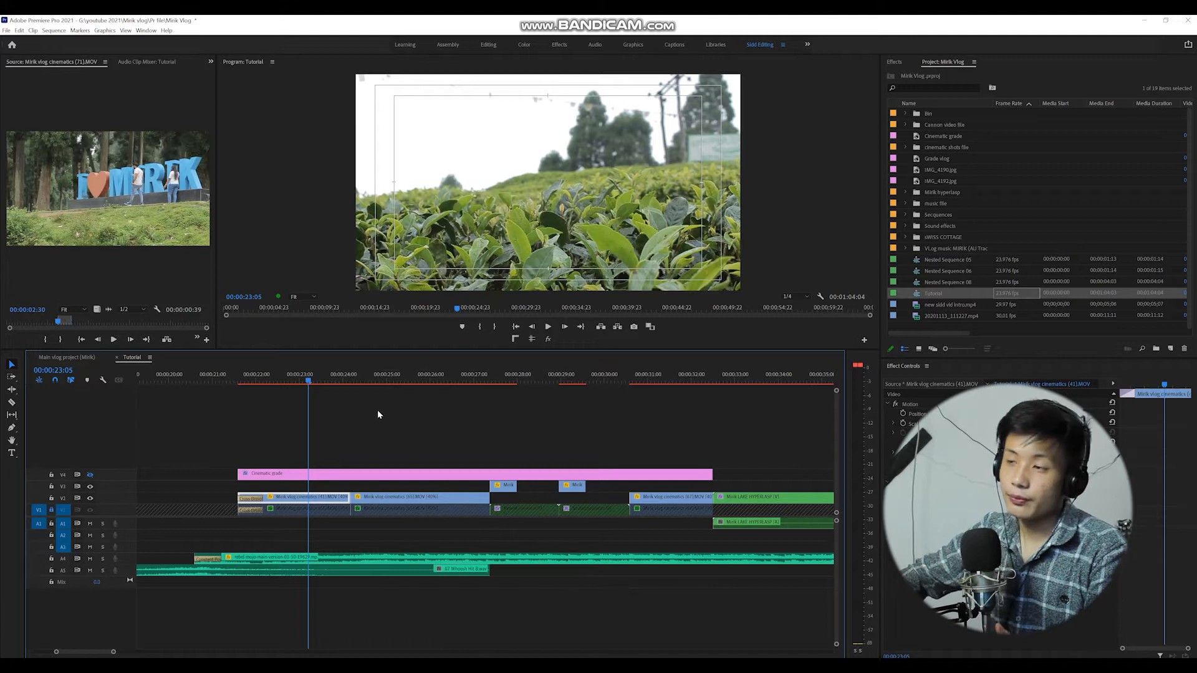
pyautogui.moveTo(262, 377)
pyautogui.mouseDown()
pyautogui.moveTo(349, 380)
pyautogui.moveTo(255, 391)
pyautogui.mouseUp()
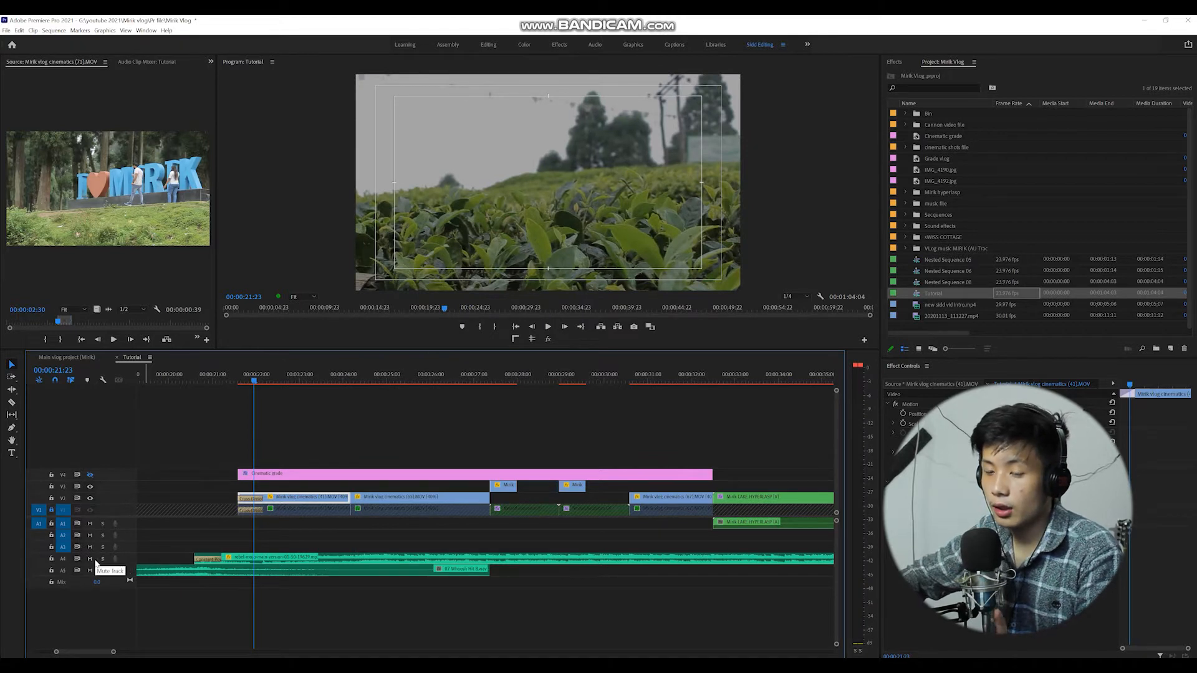
pyautogui.click(89, 570)
# Play back the sequence from about 00:00:23 to review the edited clips.
pyautogui.click(326, 406)
pyautogui.press('space')
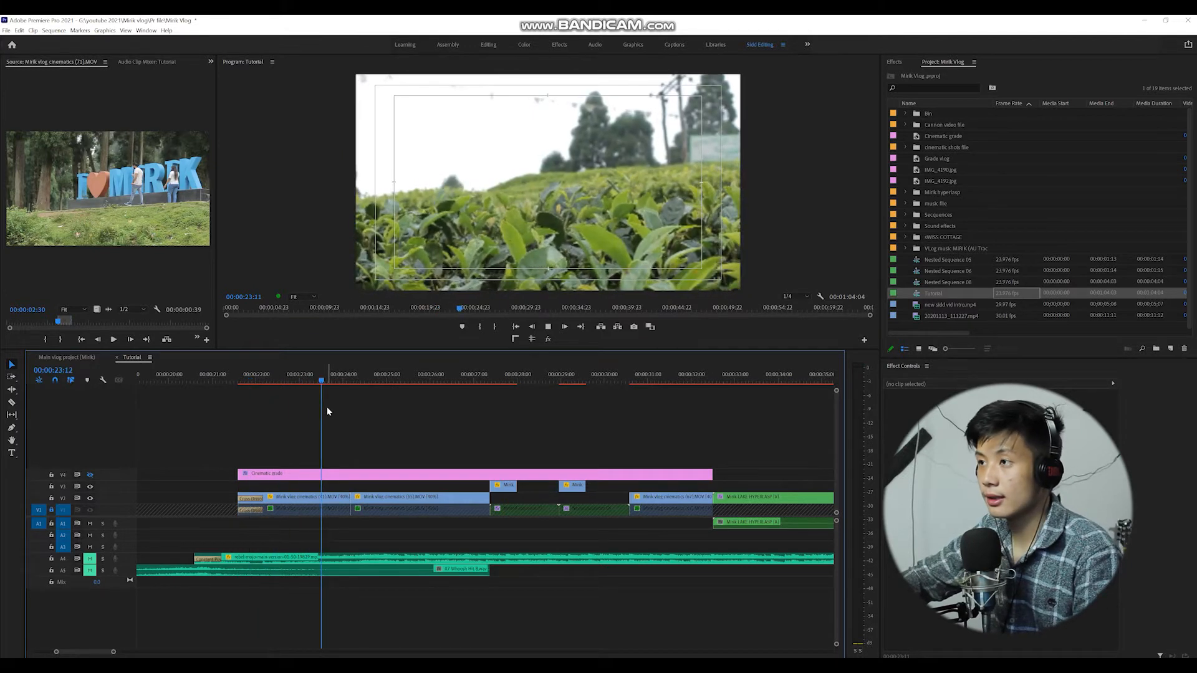
pyautogui.press('space')
pyautogui.click(305, 378)
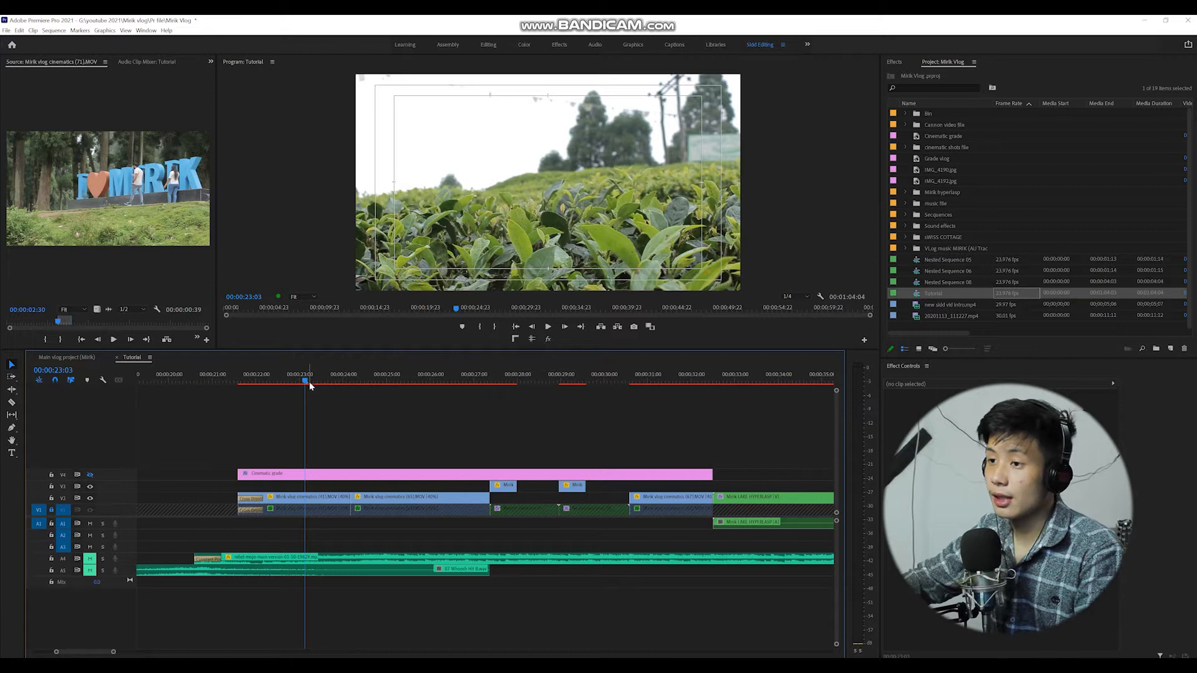
pyautogui.click(330, 497)
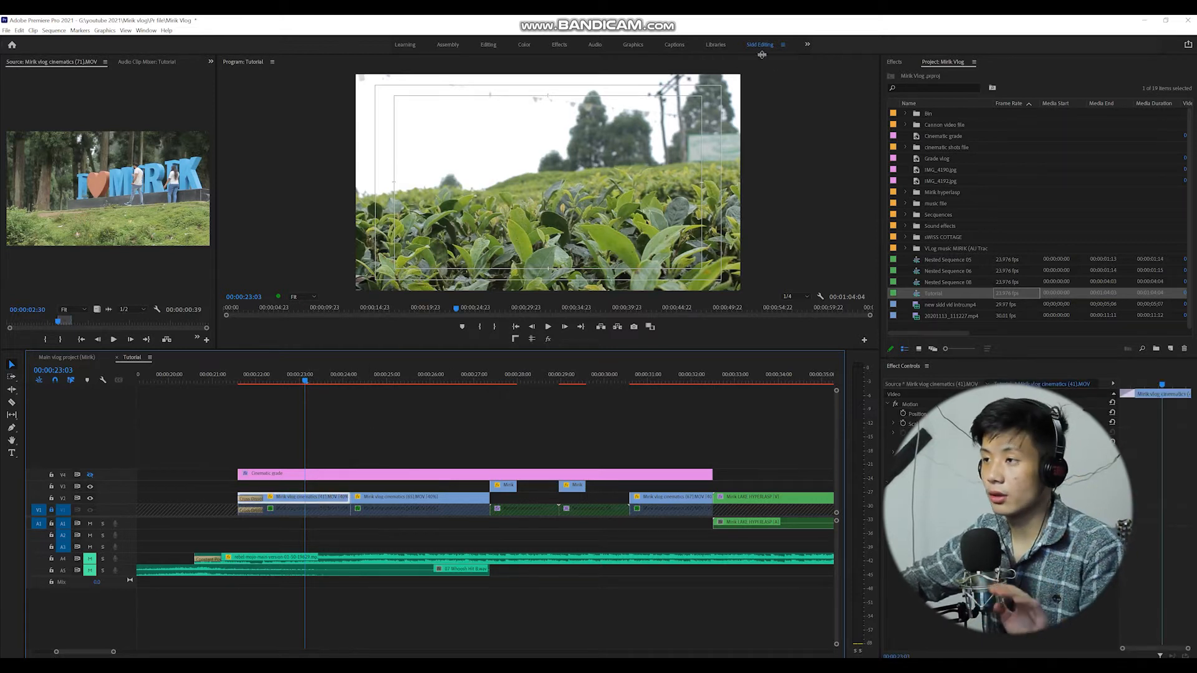
pyautogui.click(386, 379)
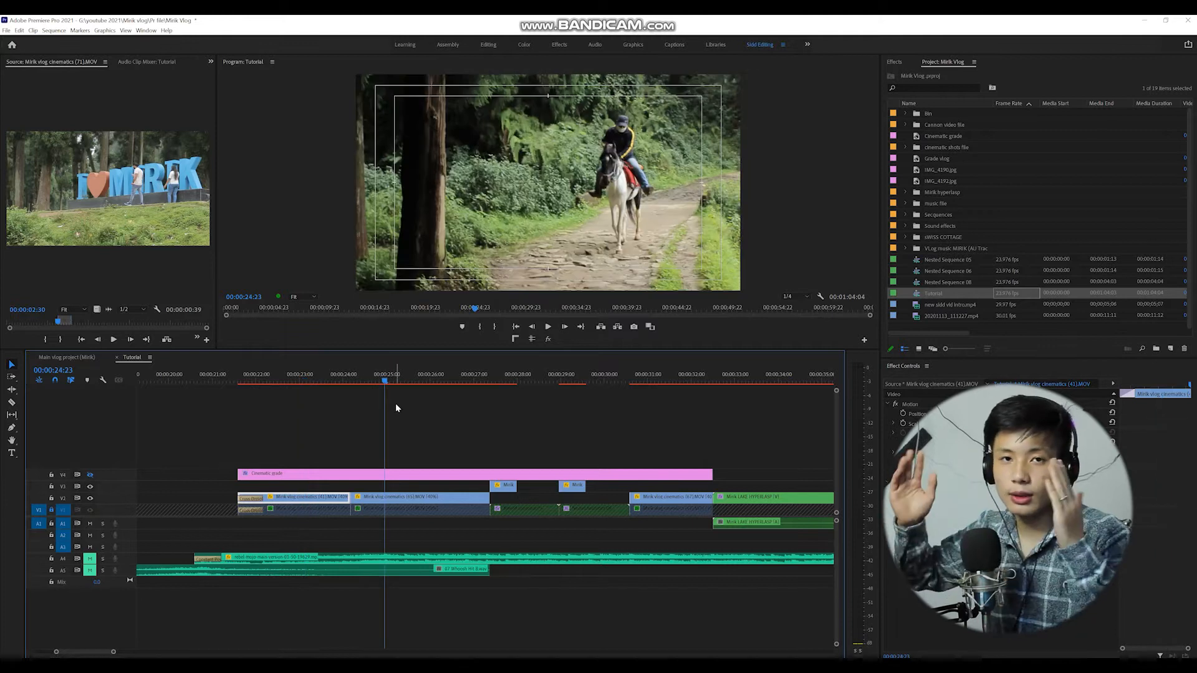
pyautogui.press('space')
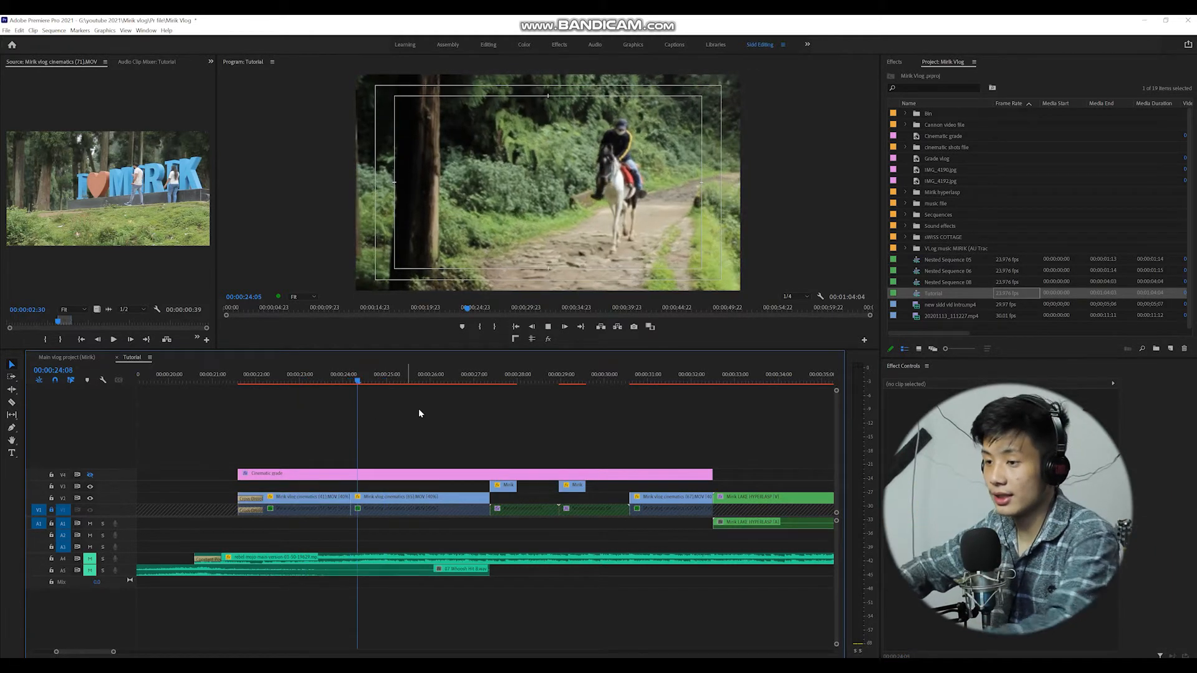
# Select the first Mirik clip on V3 and search the effects library for warp.
pyautogui.click(510, 487)
pyautogui.press('Left')
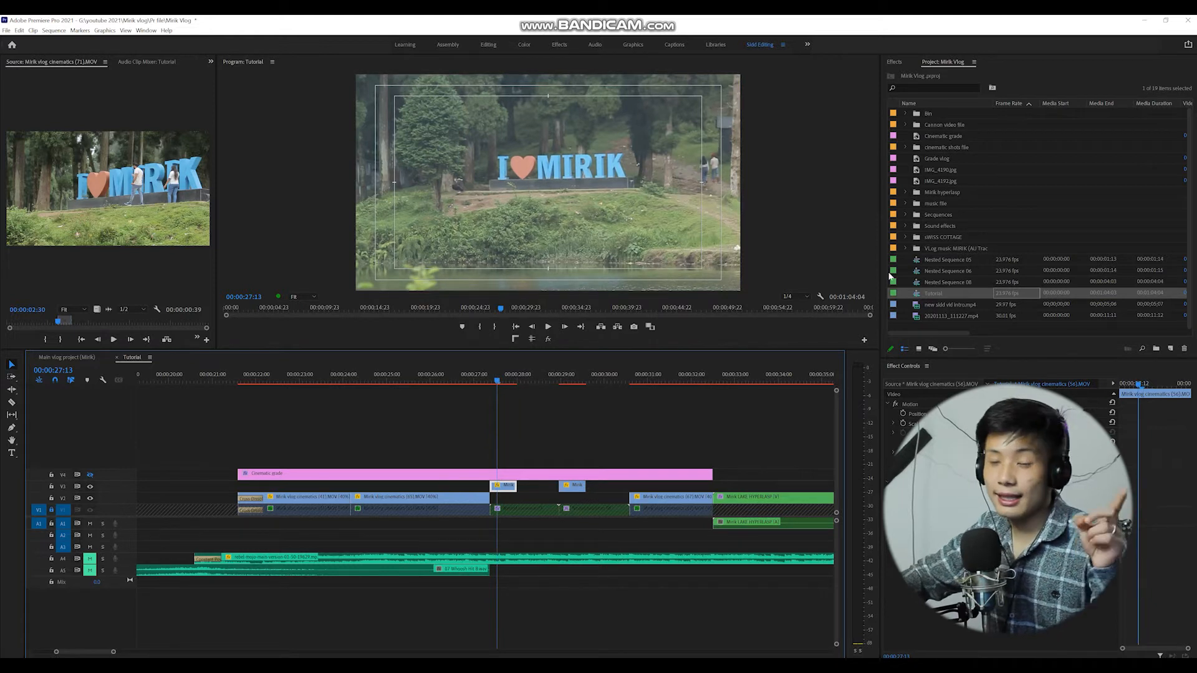
pyautogui.click(894, 63)
pyautogui.click(907, 75)
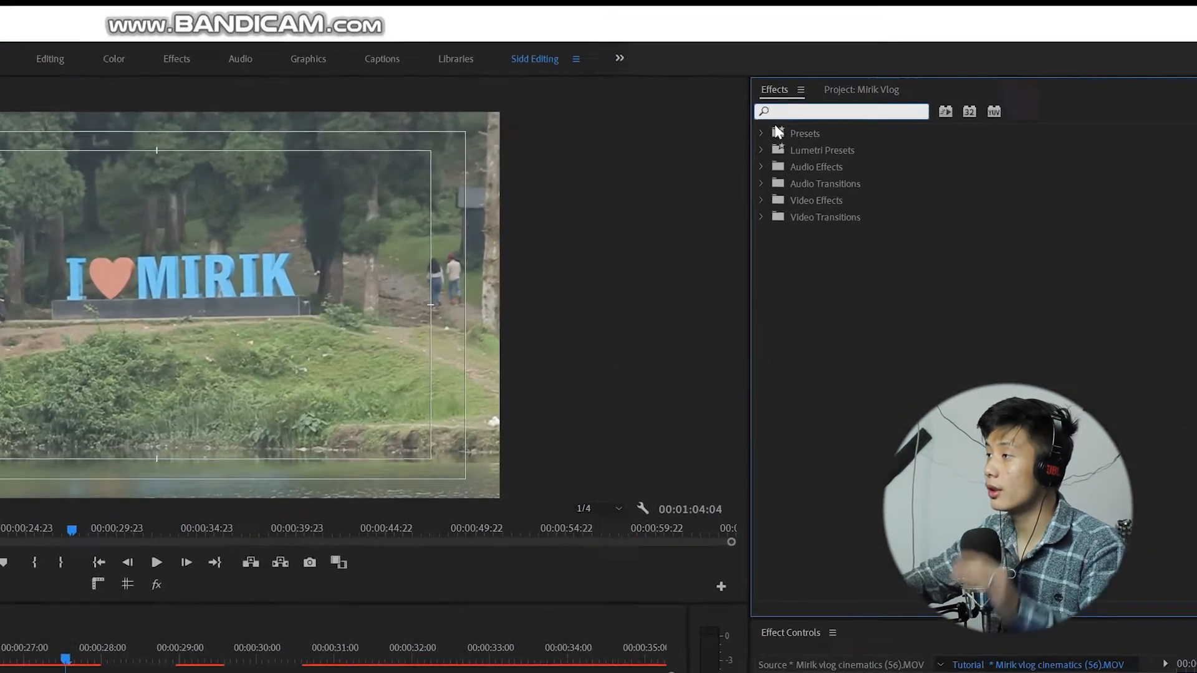
pyautogui.write('warp')
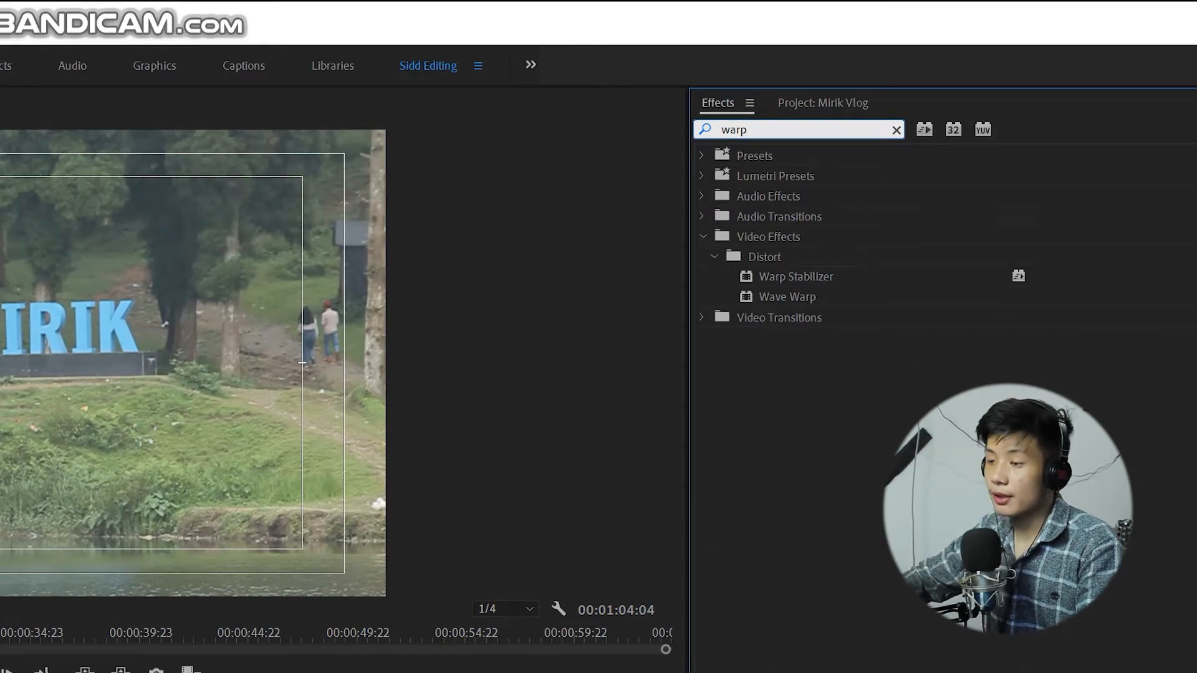
# Set the speed of the first Mirik clip on V3 to 40%.
pyautogui.rightClick(512, 487)
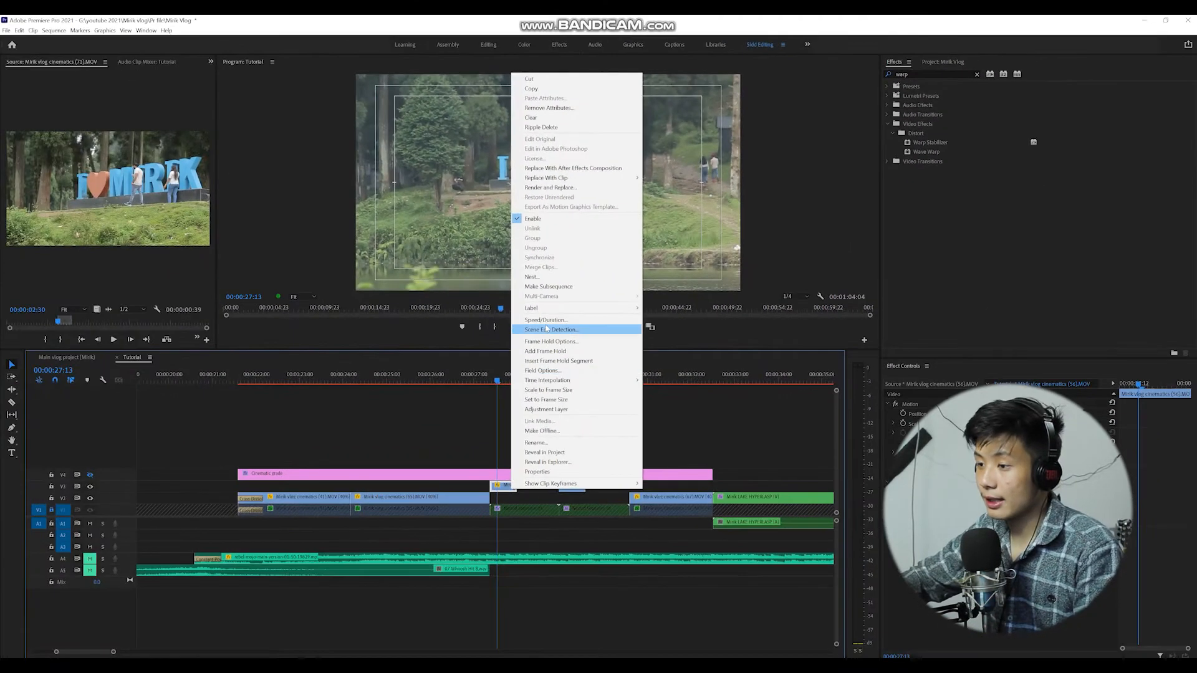
pyautogui.click(546, 319)
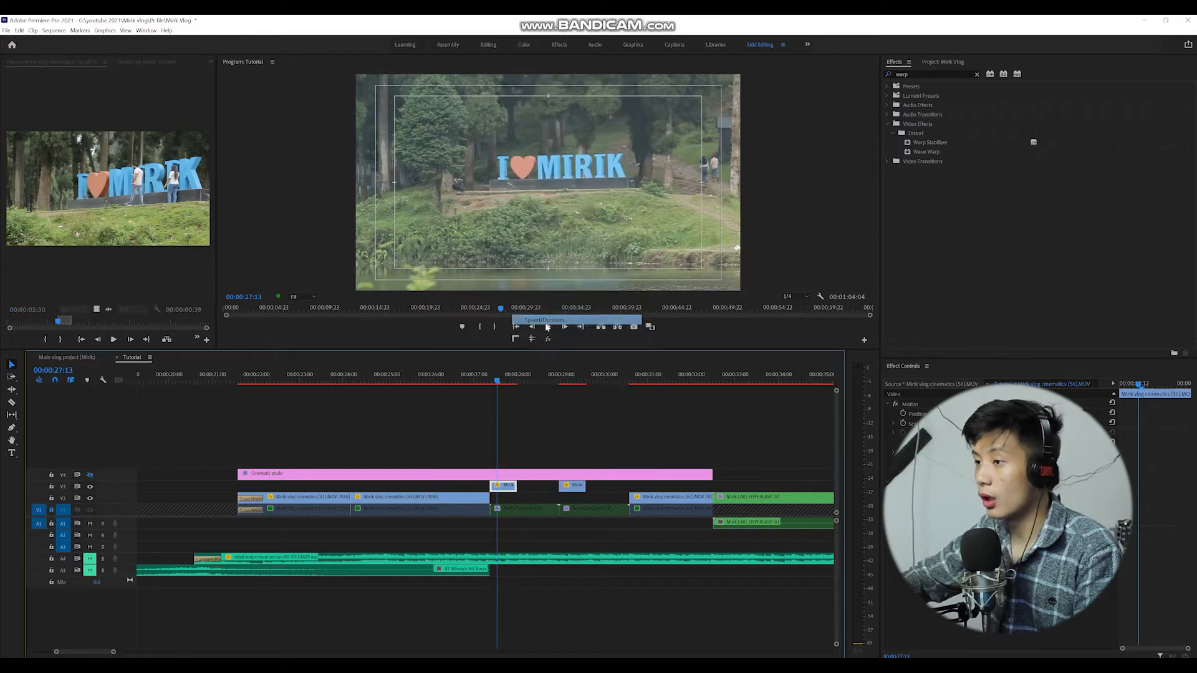
pyautogui.write('40')
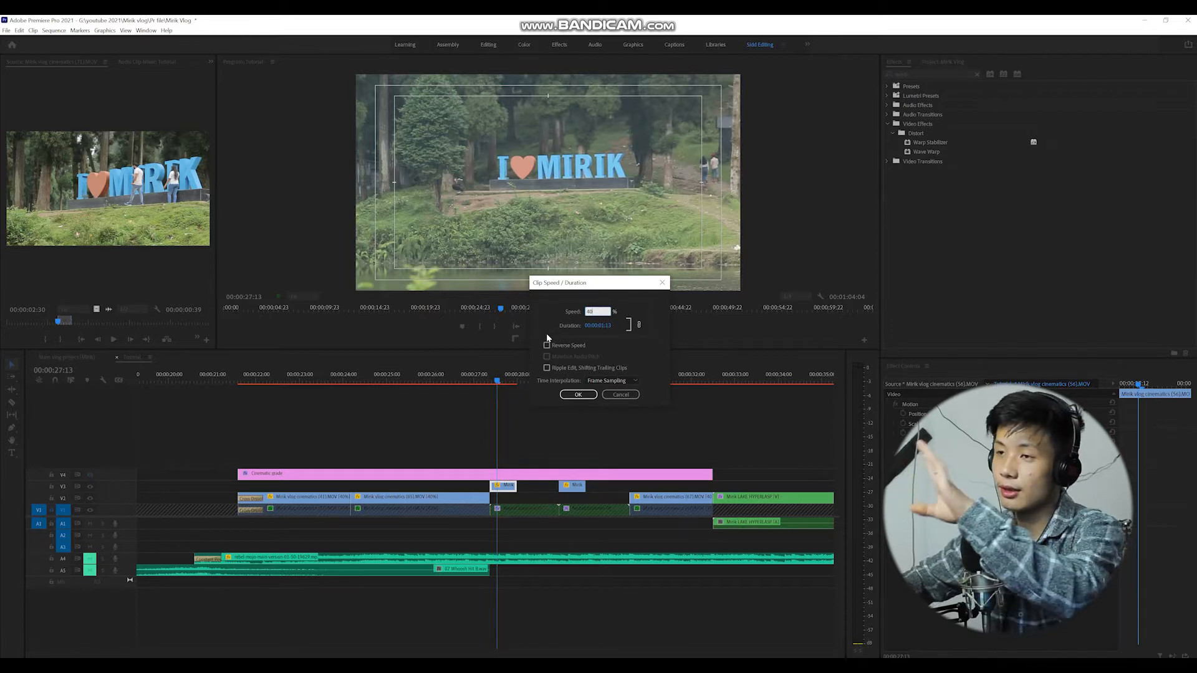
pyautogui.click(579, 395)
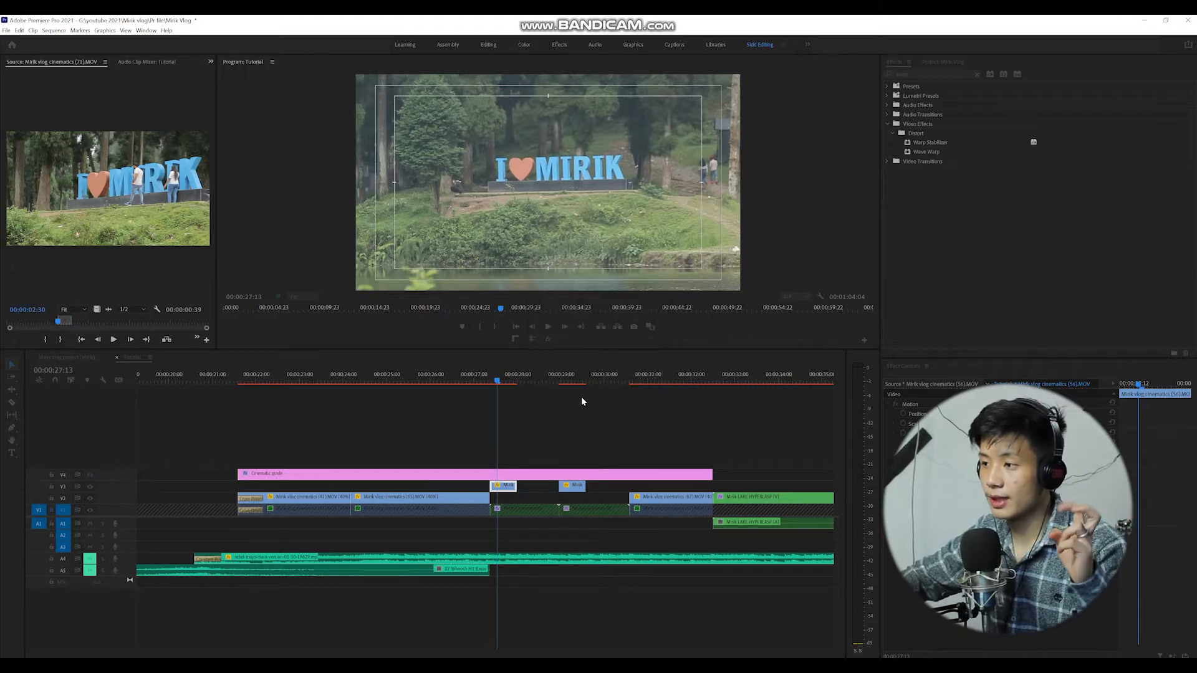
# Set the speed of the second Mirik clip on V3 to 40% and play the slowed section back.
pyautogui.click(539, 375)
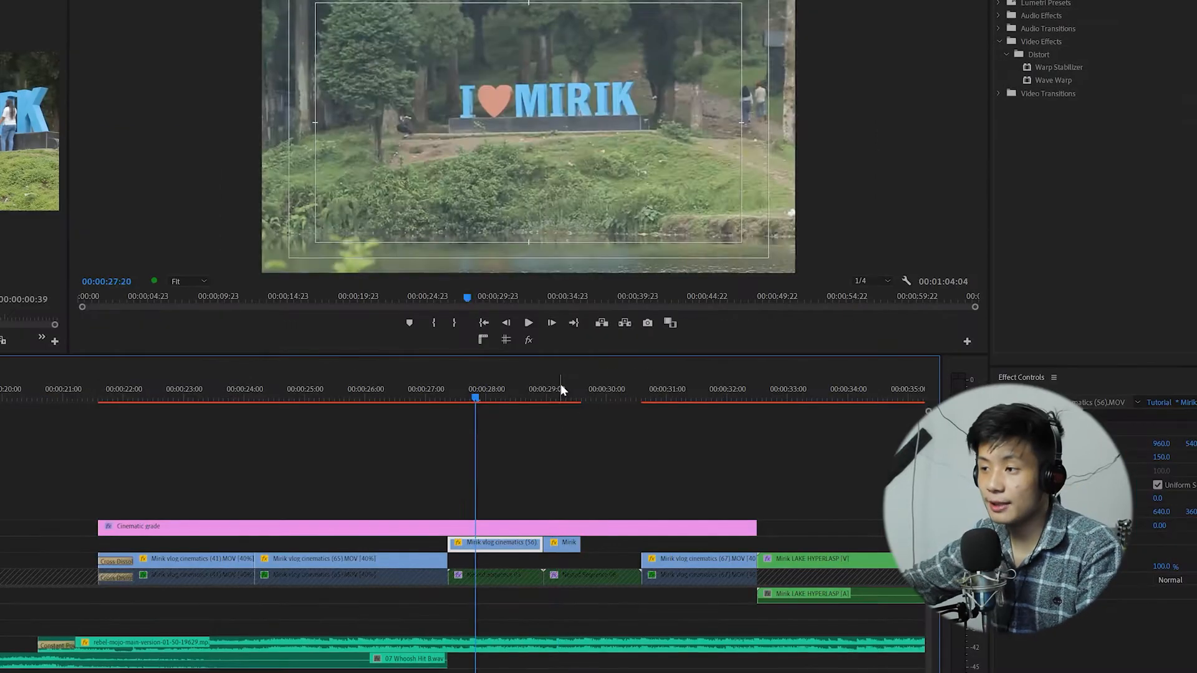
pyautogui.click(560, 390)
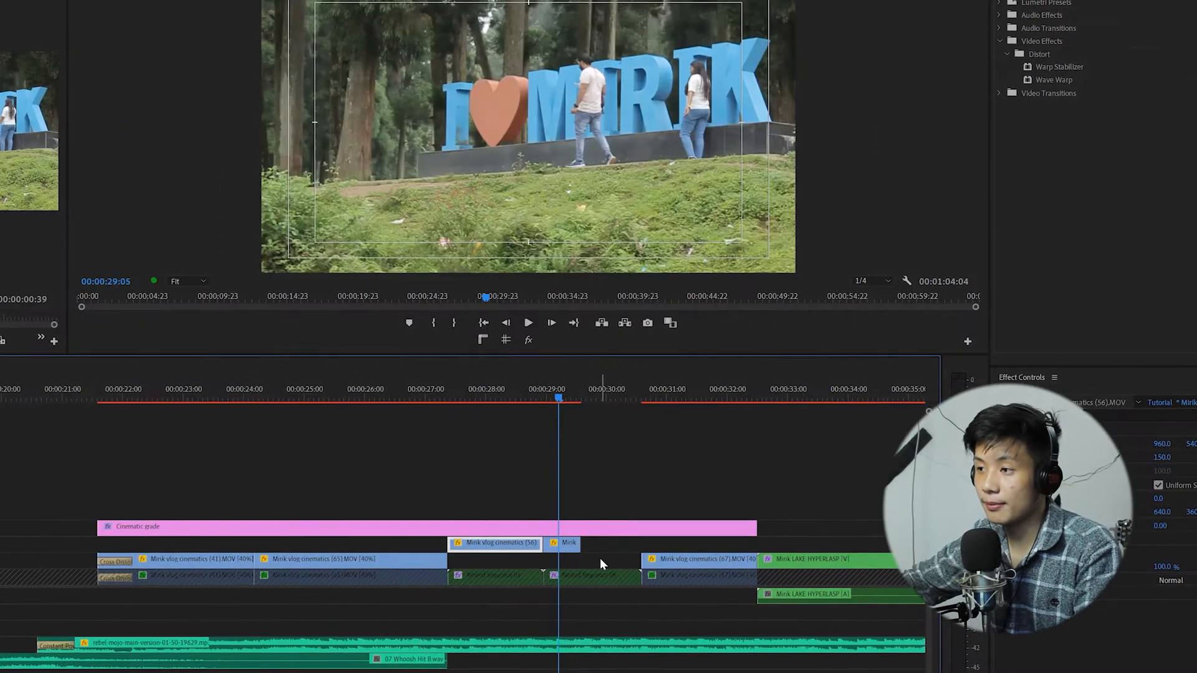
pyautogui.rightClick(566, 546)
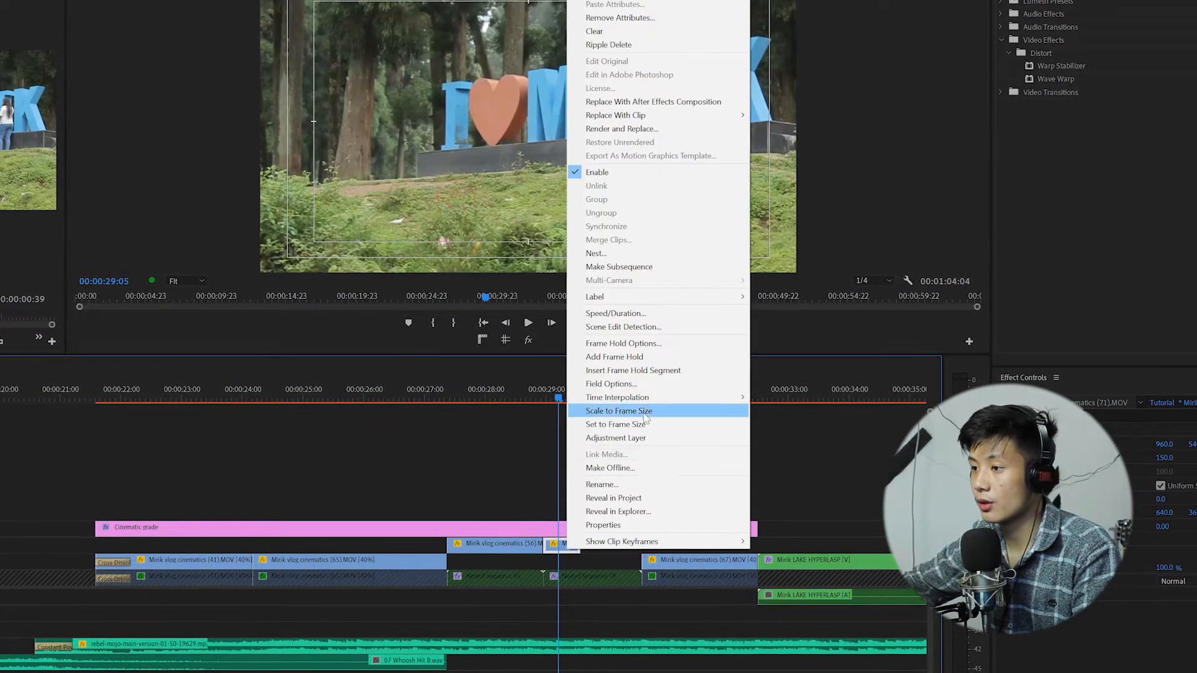
pyautogui.click(667, 313)
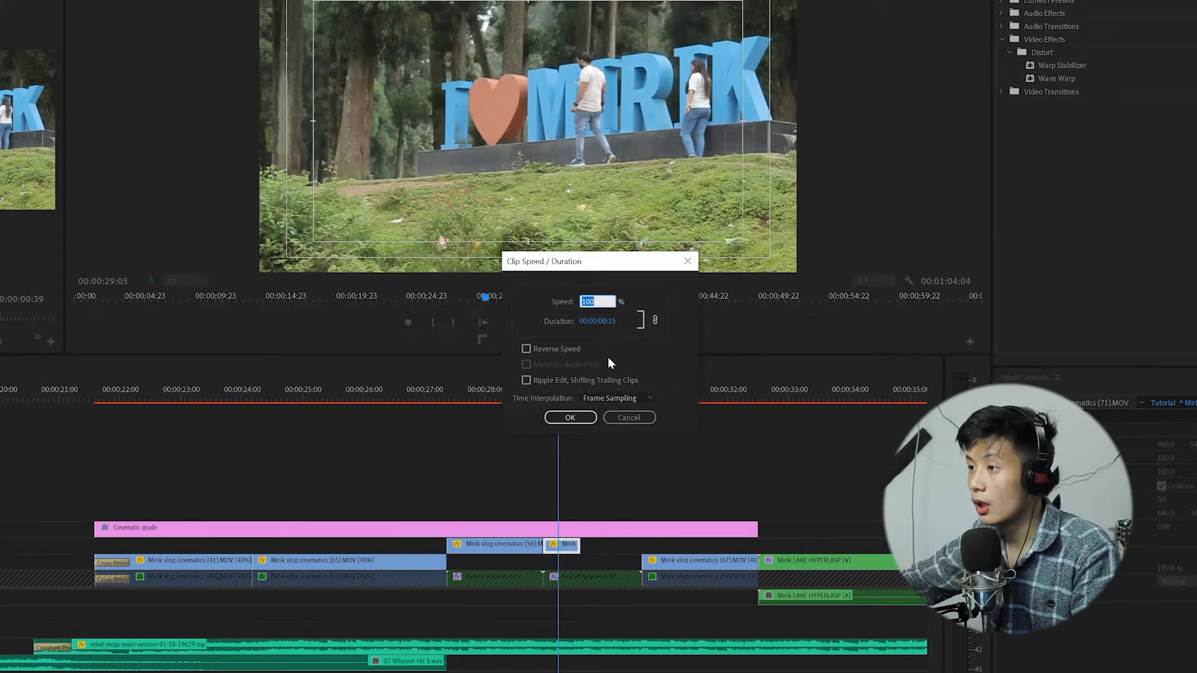
pyautogui.write('40')
pyautogui.press('Return')
pyautogui.press('space')
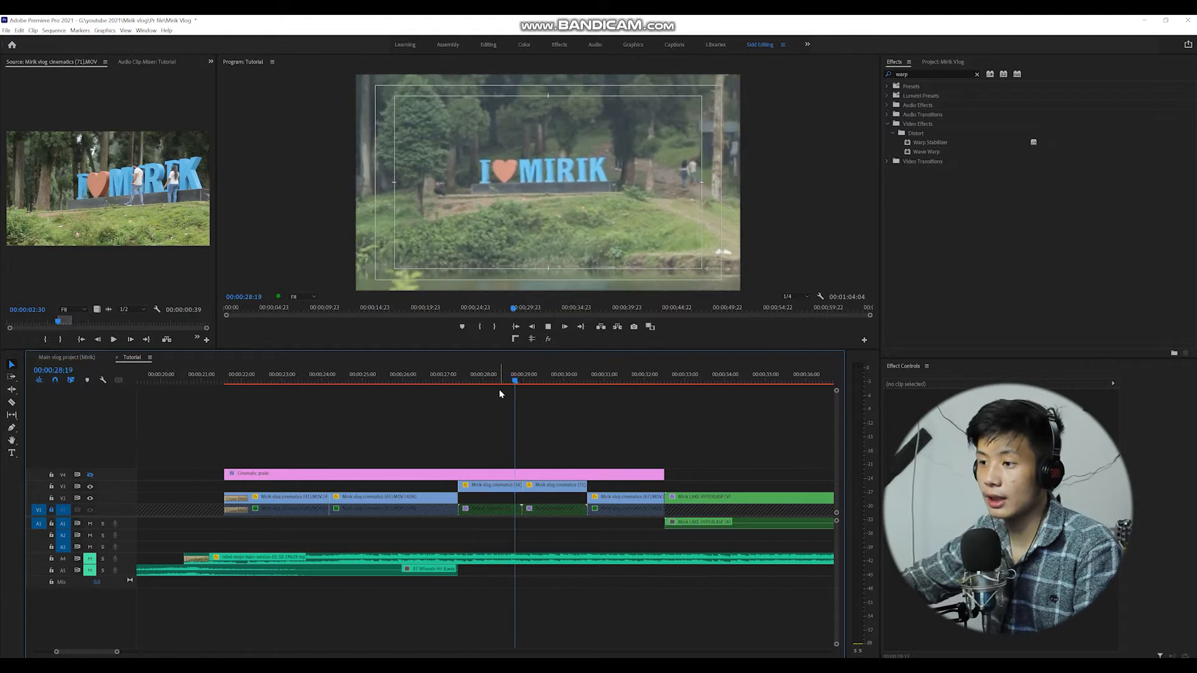
pyautogui.press('space')
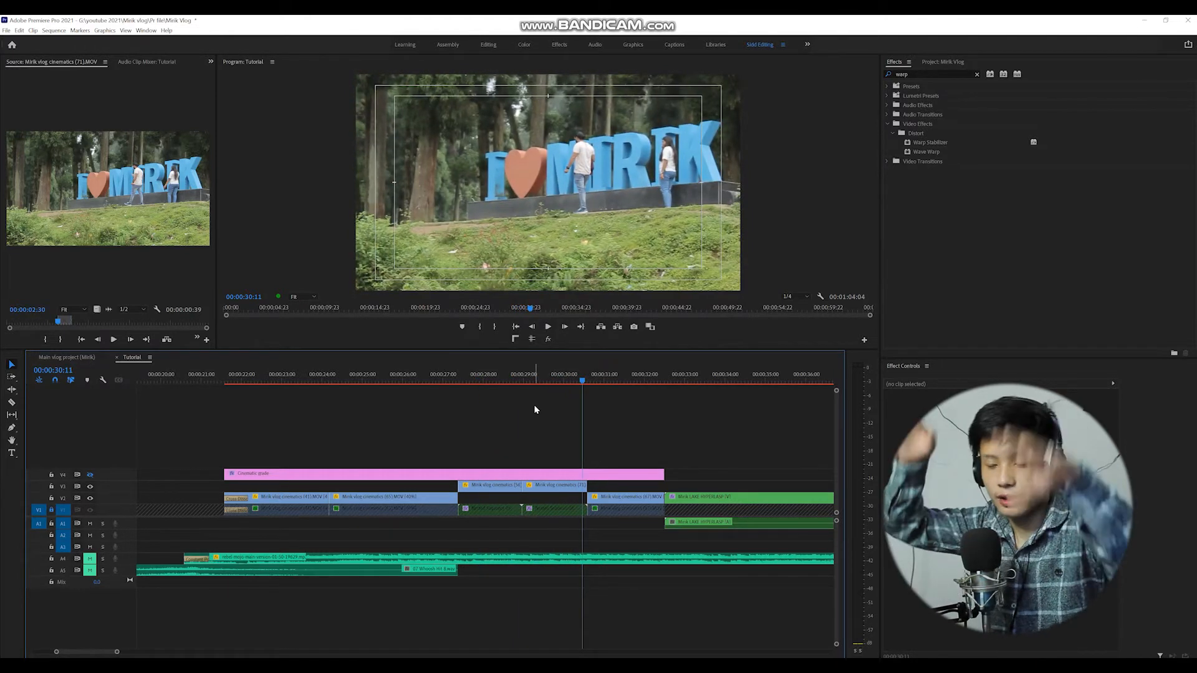
# Nest the first slowed Mirik clip on V3.
pyautogui.press('Up')
pyautogui.press('Up')
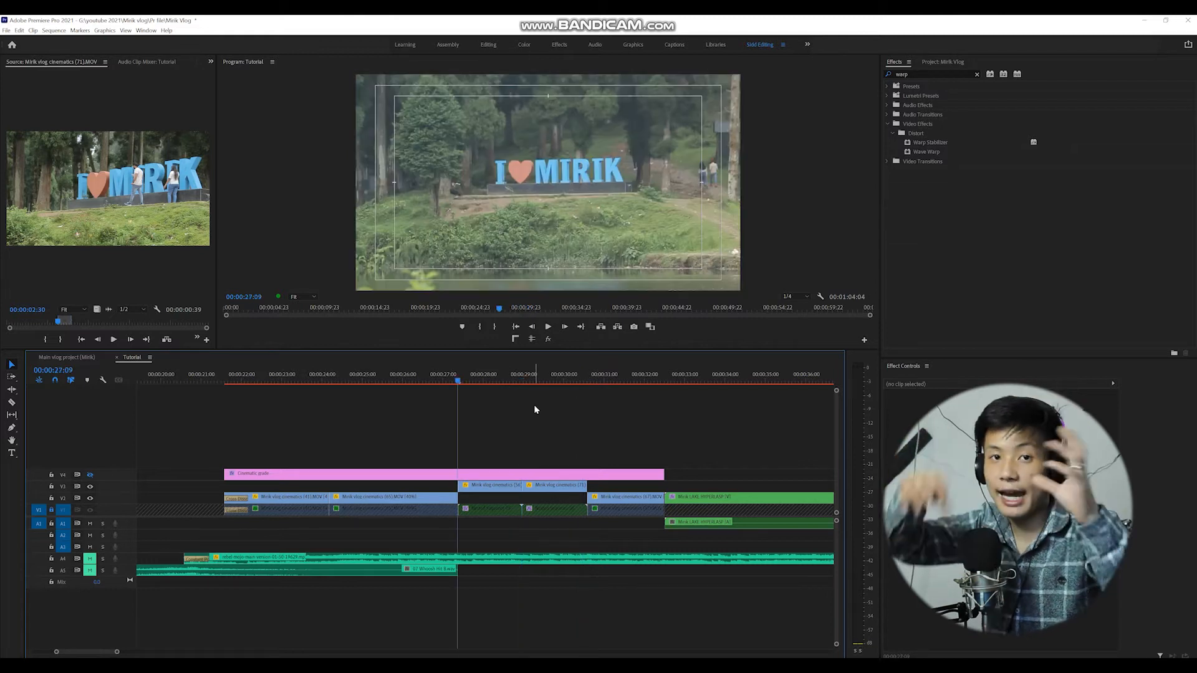
pyautogui.moveTo(514, 488); pyautogui.dragTo(500, 493)
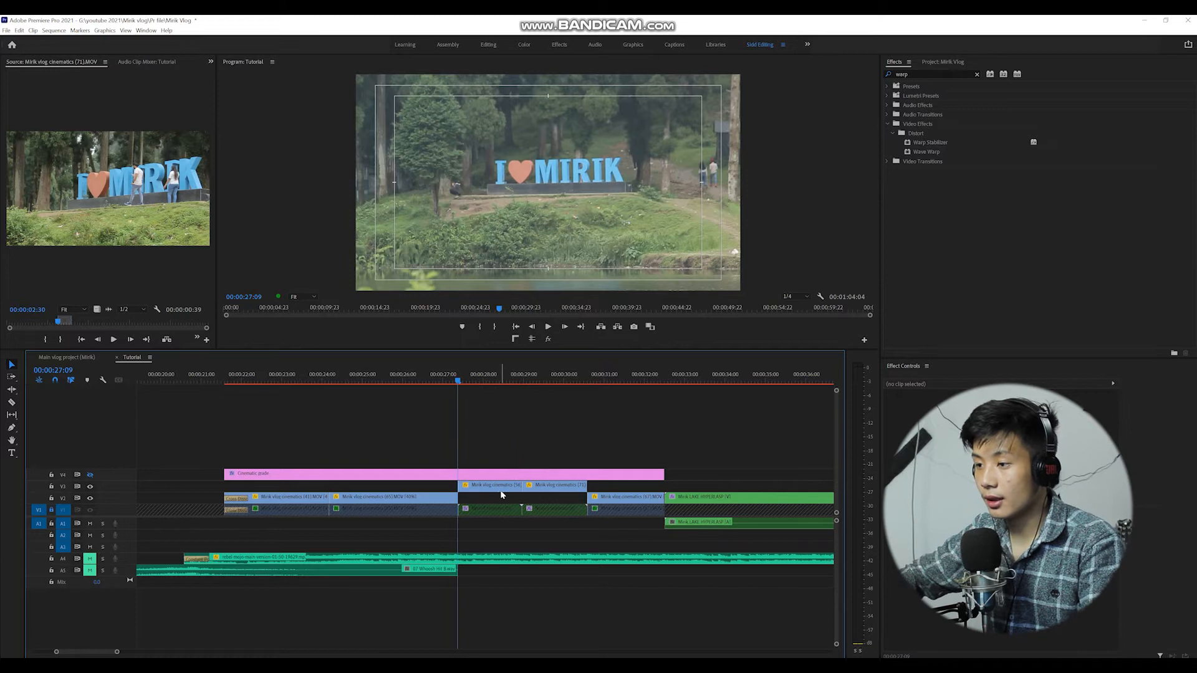
pyautogui.rightClick(501, 489)
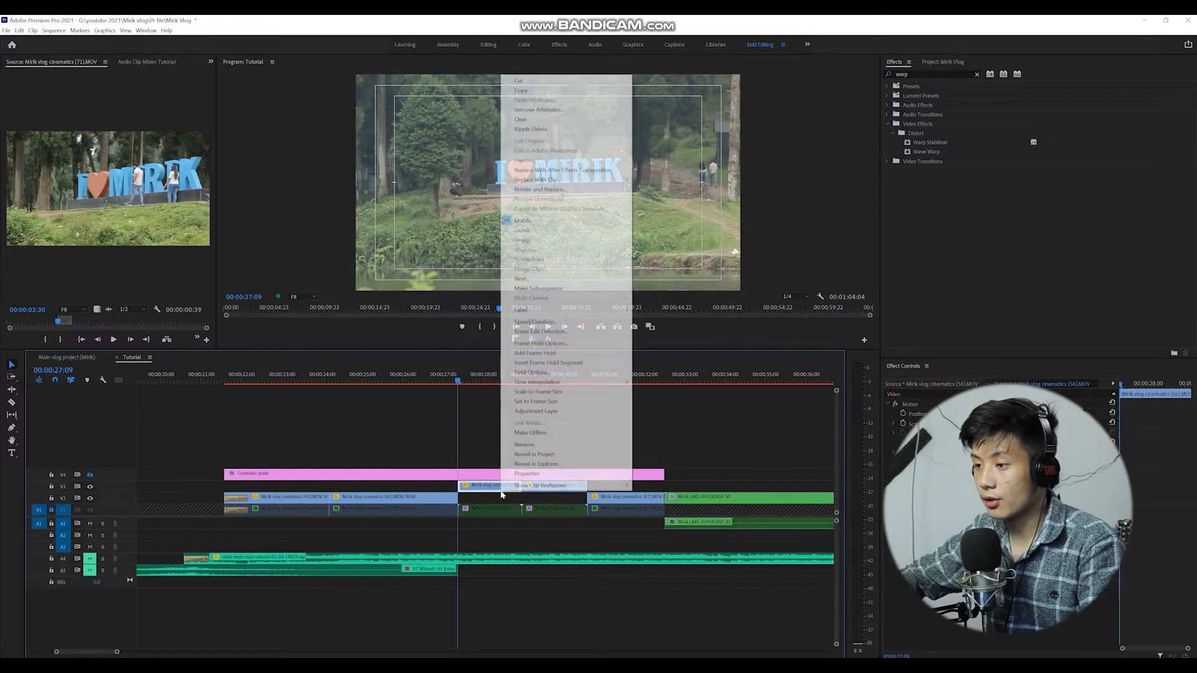
pyautogui.click(523, 278)
pyautogui.press('Return')
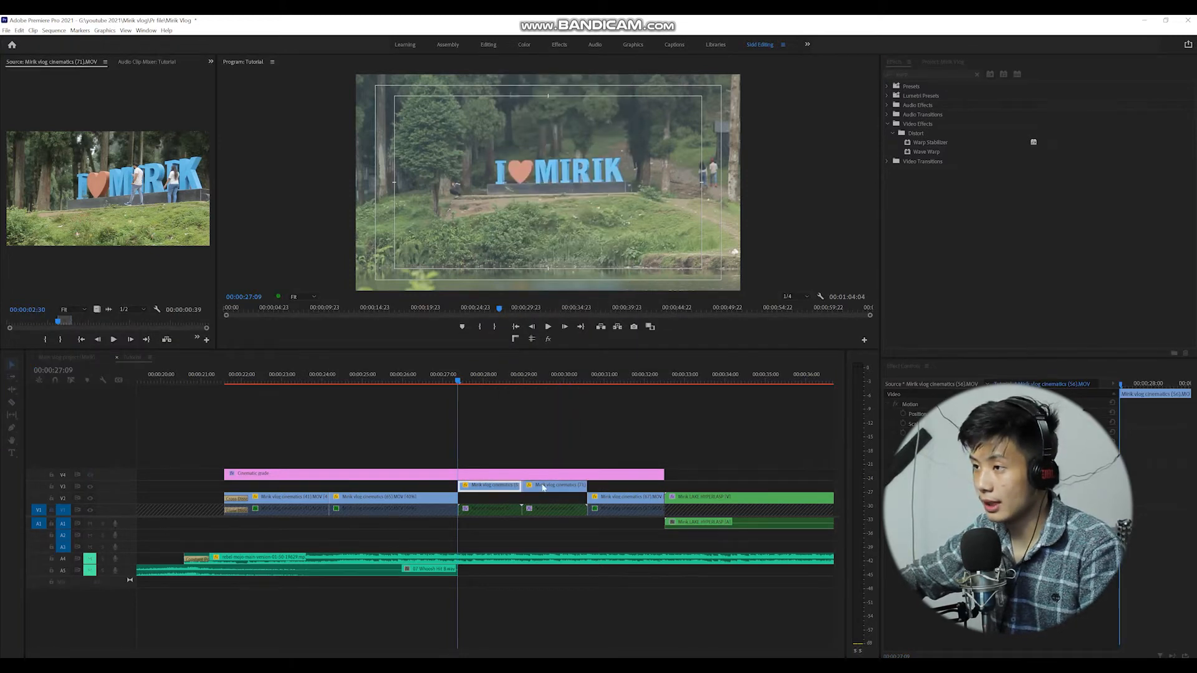
# Nest the second slowed Mirik clip on V3 and preview the result.
pyautogui.rightClick(542, 485)
pyautogui.click(573, 272)
pyautogui.press('Return')
pyautogui.press('space')
pyautogui.click(908, 193)
pyautogui.press('space')
pyautogui.moveTo(506, 380); pyautogui.dragTo(491, 378)
# Apply Warp Stabilizer to the first nested sequence on V3 and review its stabilization settings.
pyautogui.moveTo(942, 142); pyautogui.dragTo(485, 485)
pyautogui.click(485, 485)
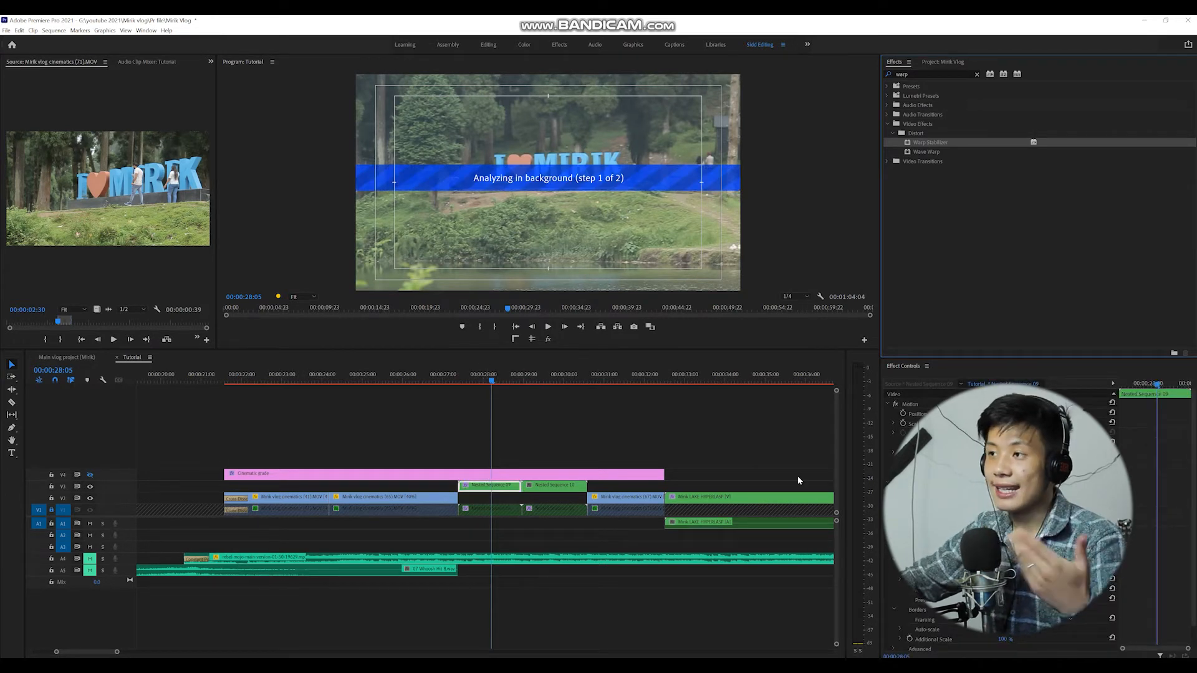
pyautogui.scroll(-2, 990, 461)
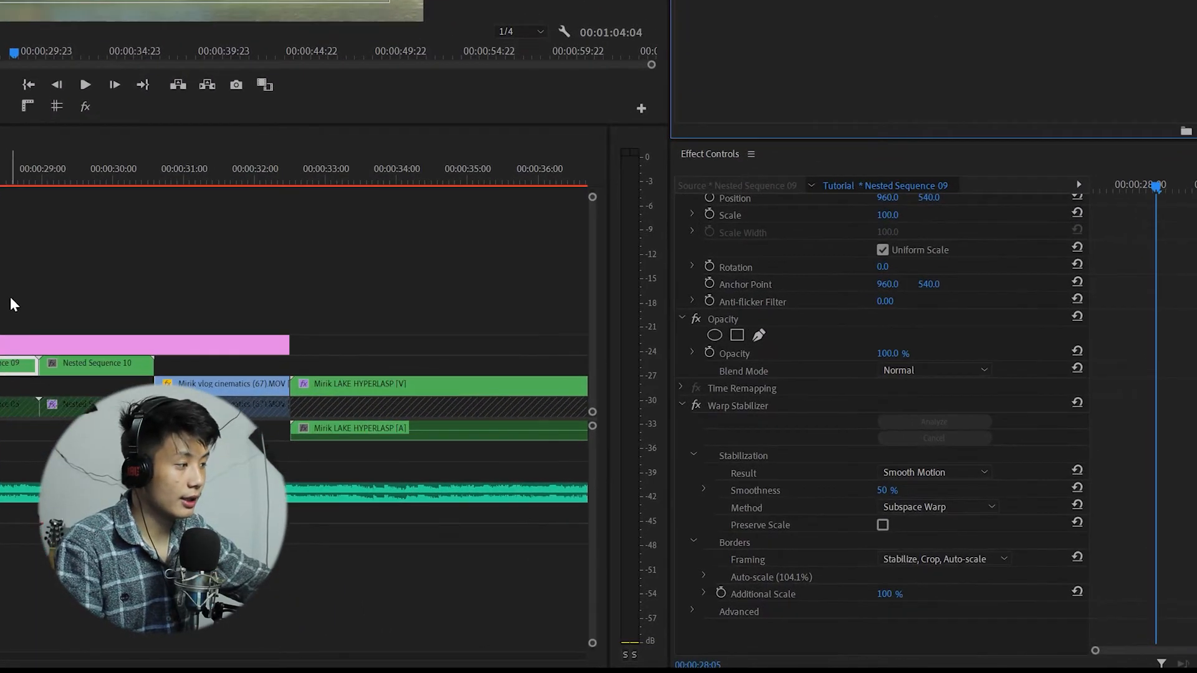
pyautogui.click(67, 296)
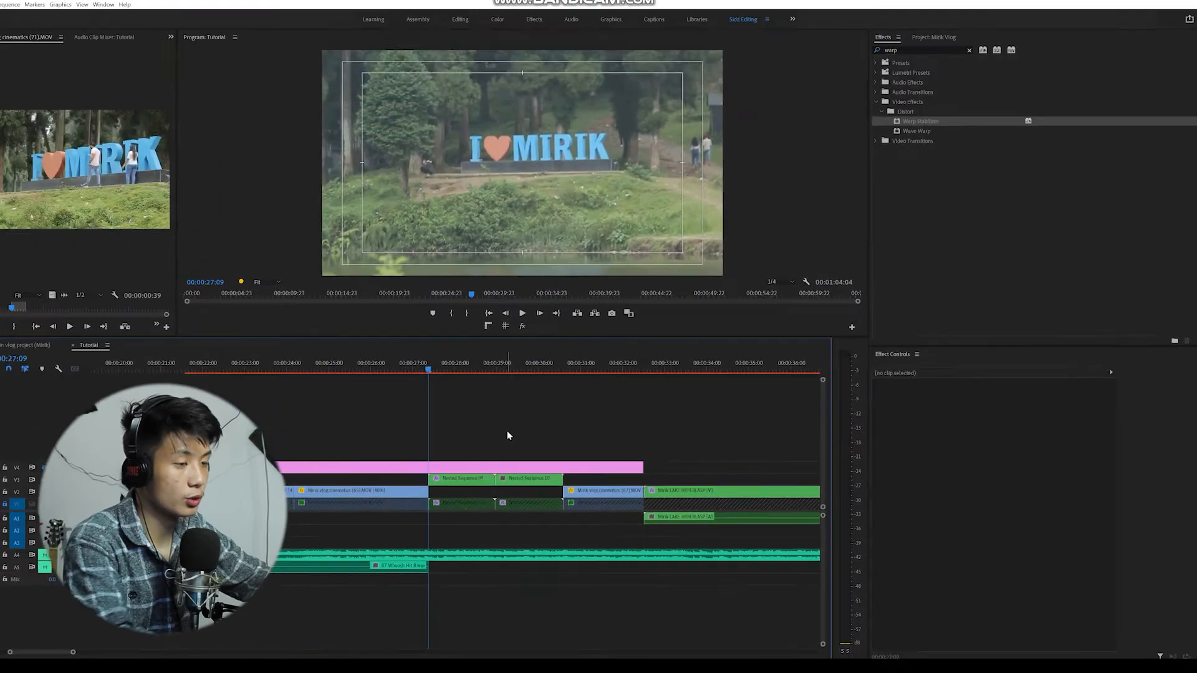
pyautogui.press('space')
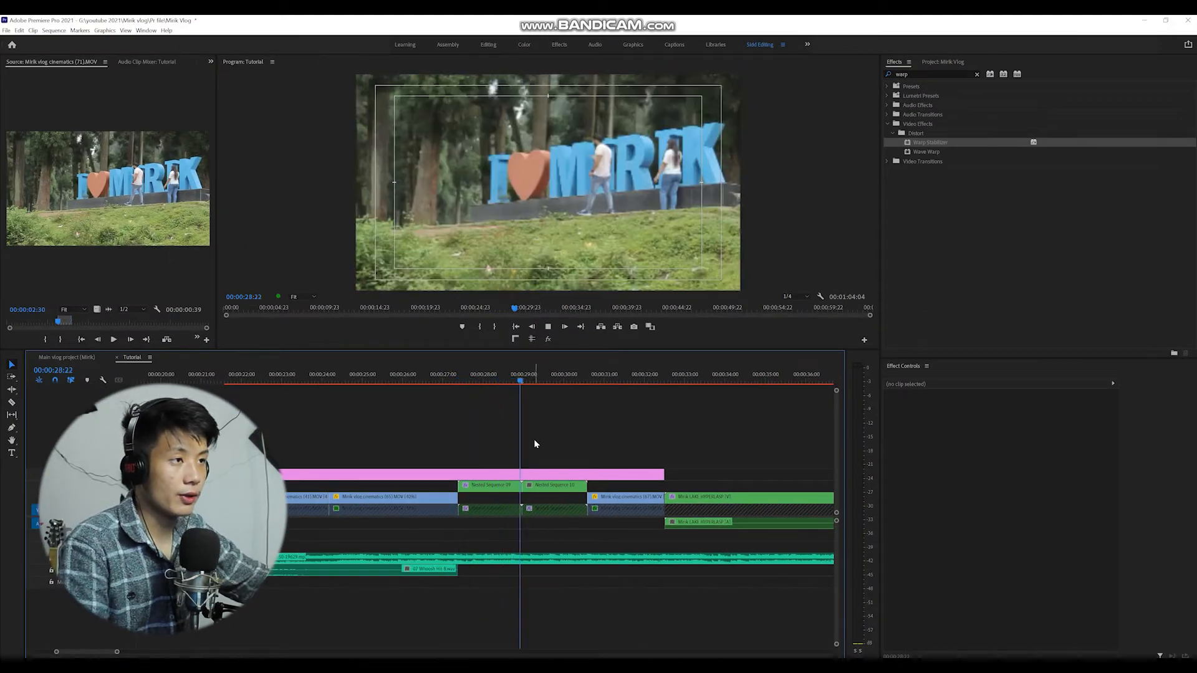
# Apply Warp Stabilizer to the second nested sequence on V3 and play the stabilized shots.
pyautogui.click(551, 485)
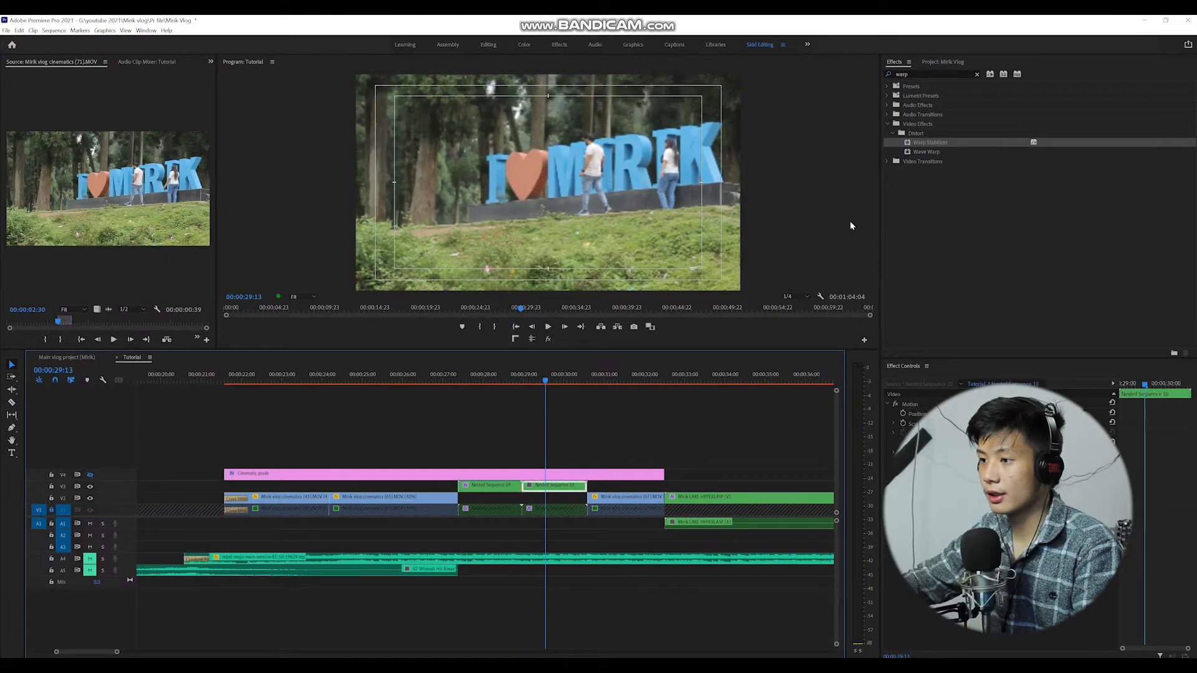
pyautogui.click(910, 134)
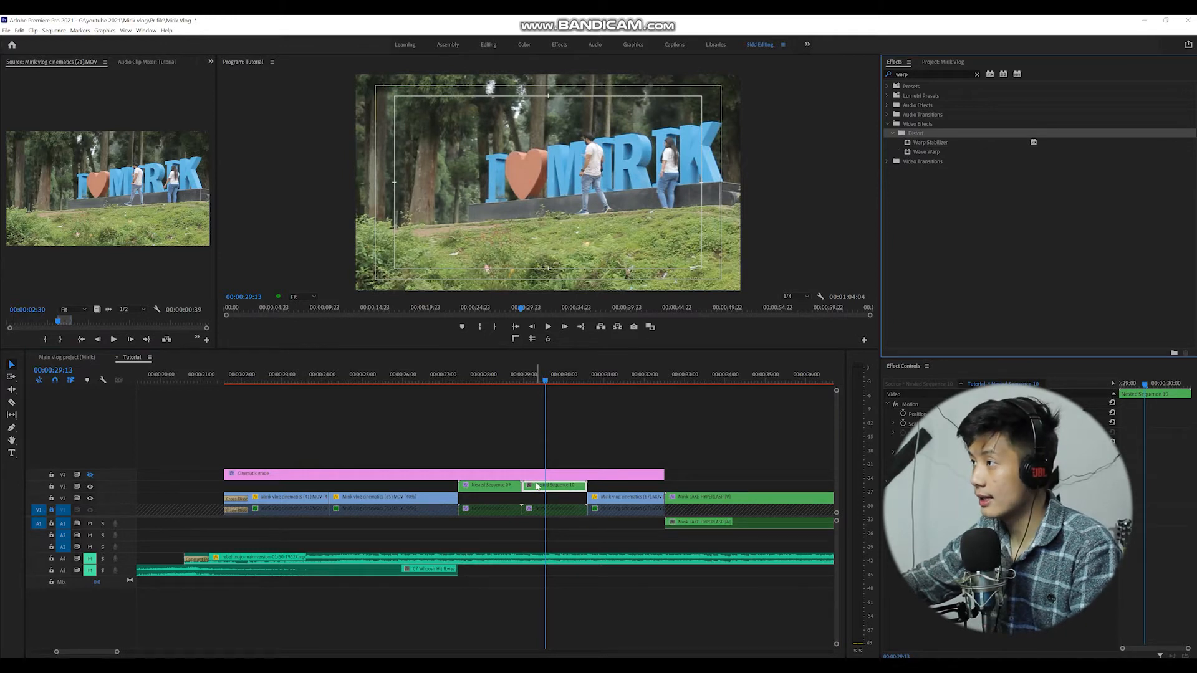
pyautogui.click(921, 145)
pyautogui.moveTo(921, 145); pyautogui.dragTo(579, 490)
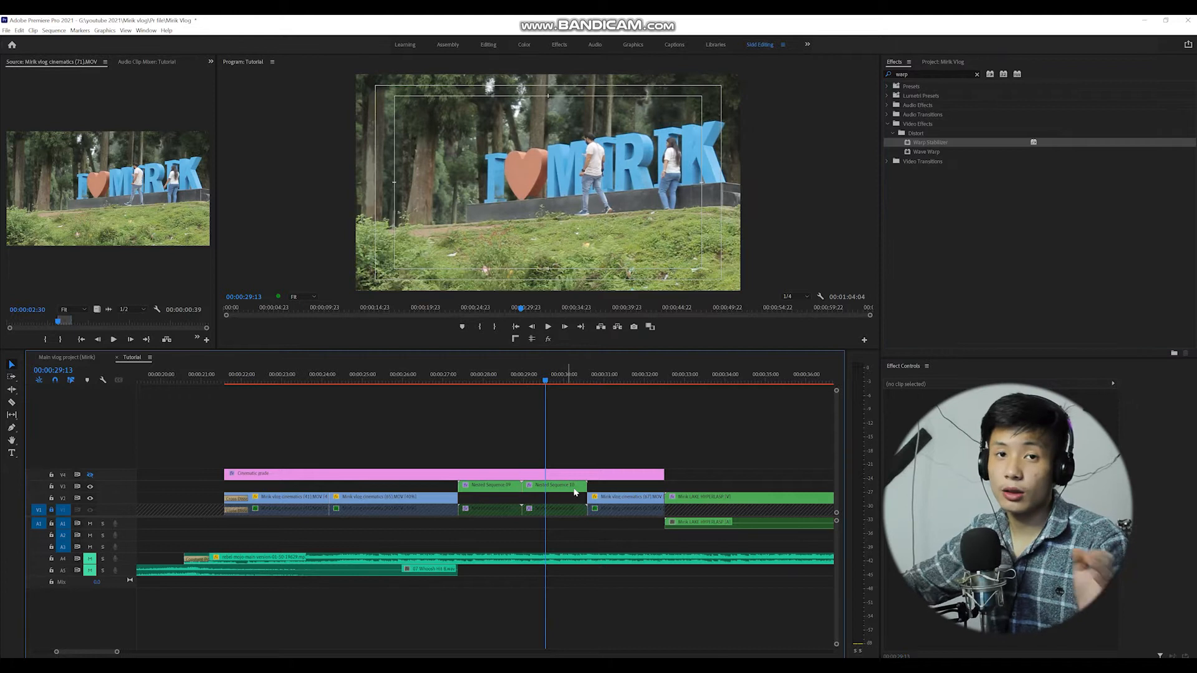
pyautogui.press('Up')
pyautogui.click(564, 487)
pyautogui.press('space')
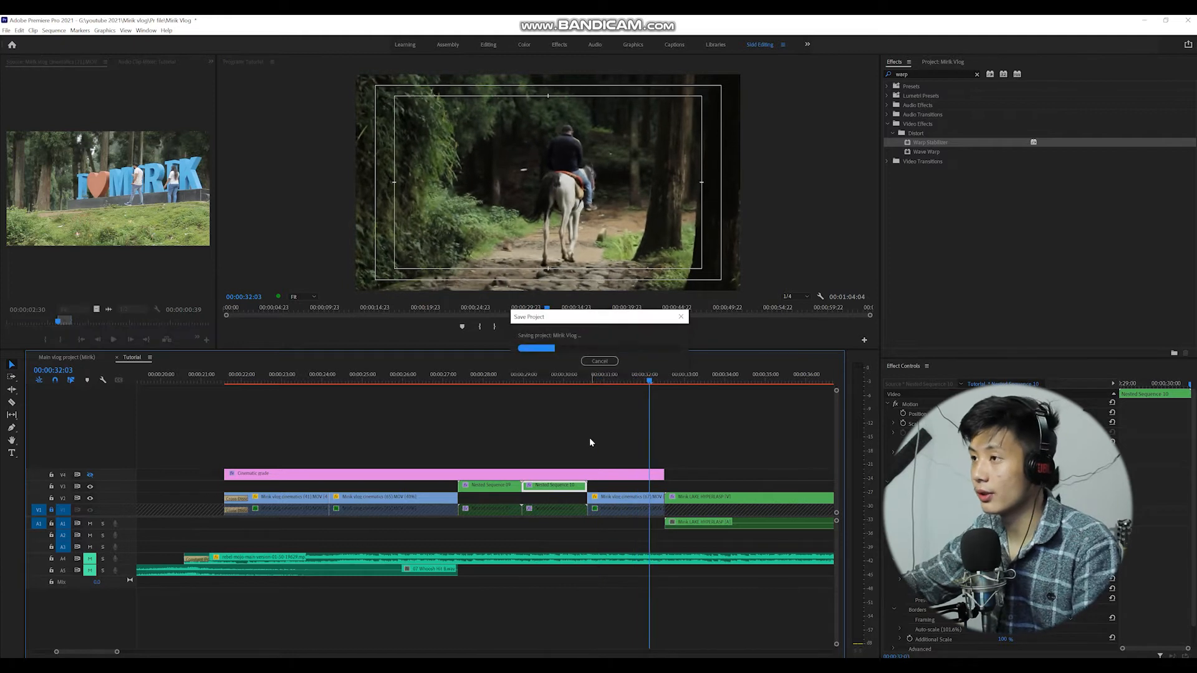
# On the tea garden clip at about 00:00:22:19, lower Highlights to about -46.7 and Shadows to about -24.3 in Lumetri Color.
pyautogui.click(591, 439)
pyautogui.click(300, 379)
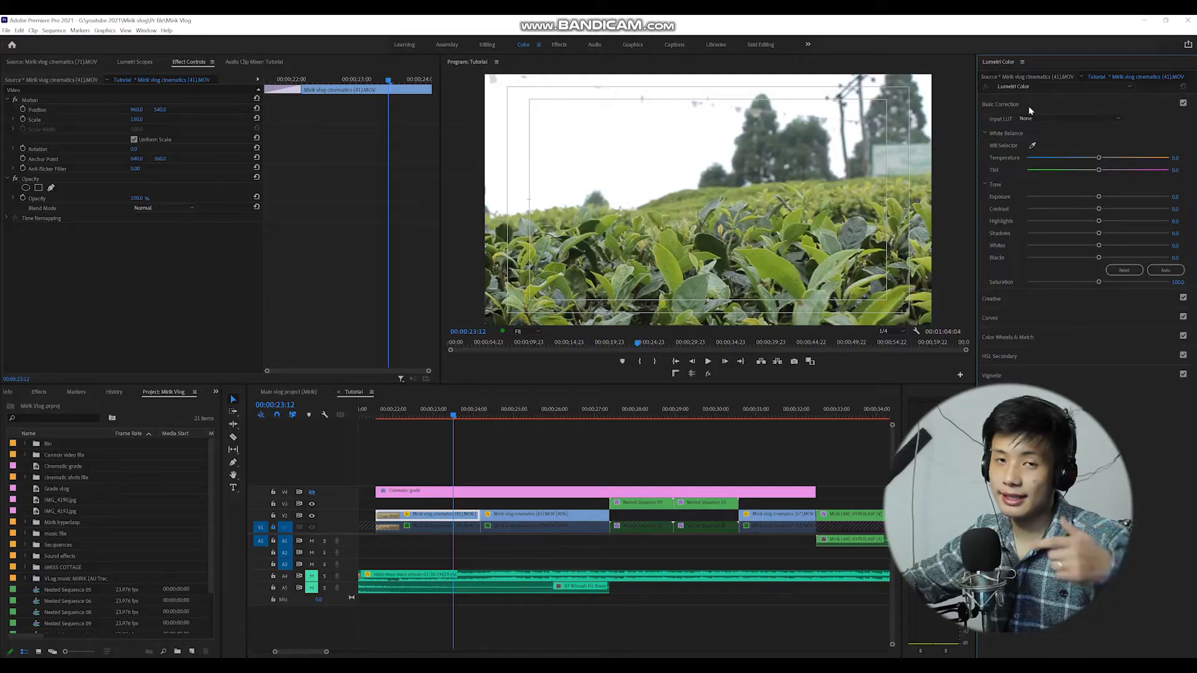
pyautogui.scroll(1, 434, 418)
pyautogui.click(422, 418)
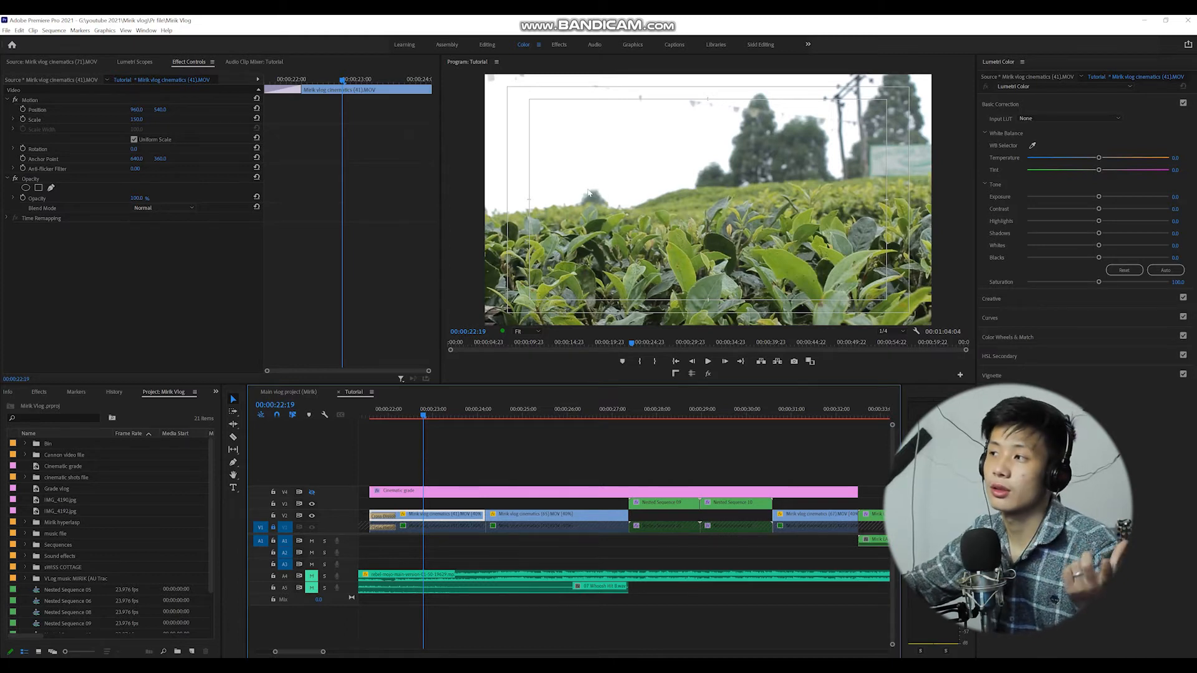
pyautogui.click(1080, 211)
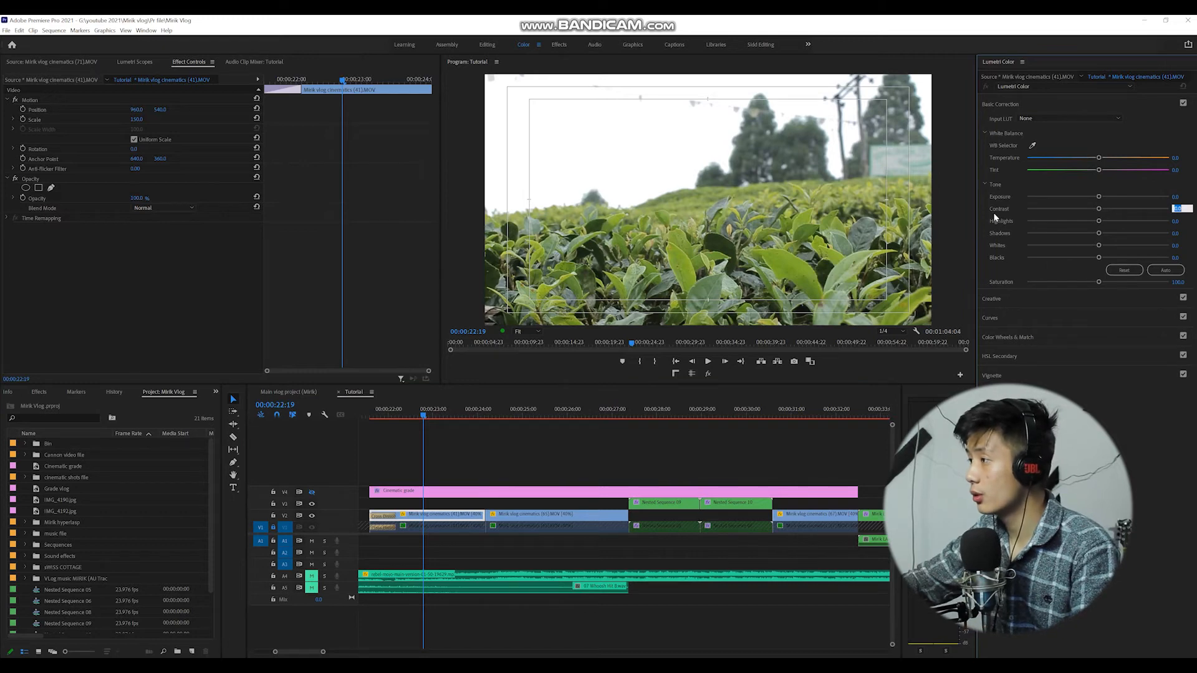
pyautogui.click(1049, 216)
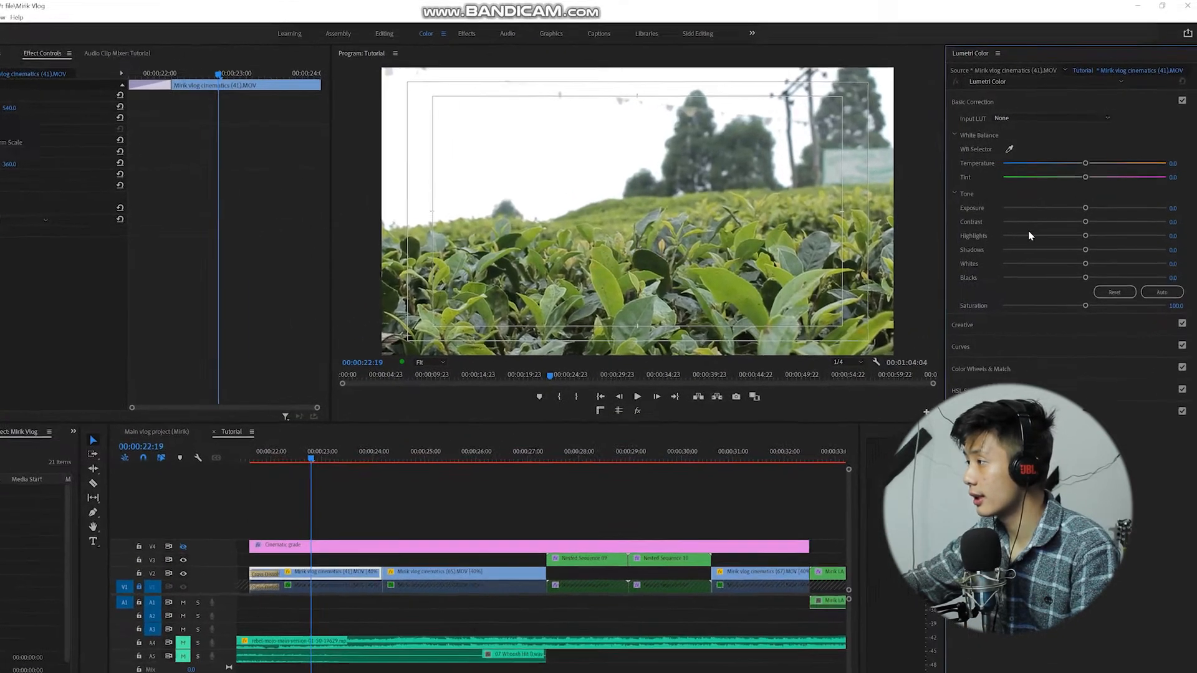
pyautogui.moveTo(1085, 235); pyautogui.dragTo(1040, 278)
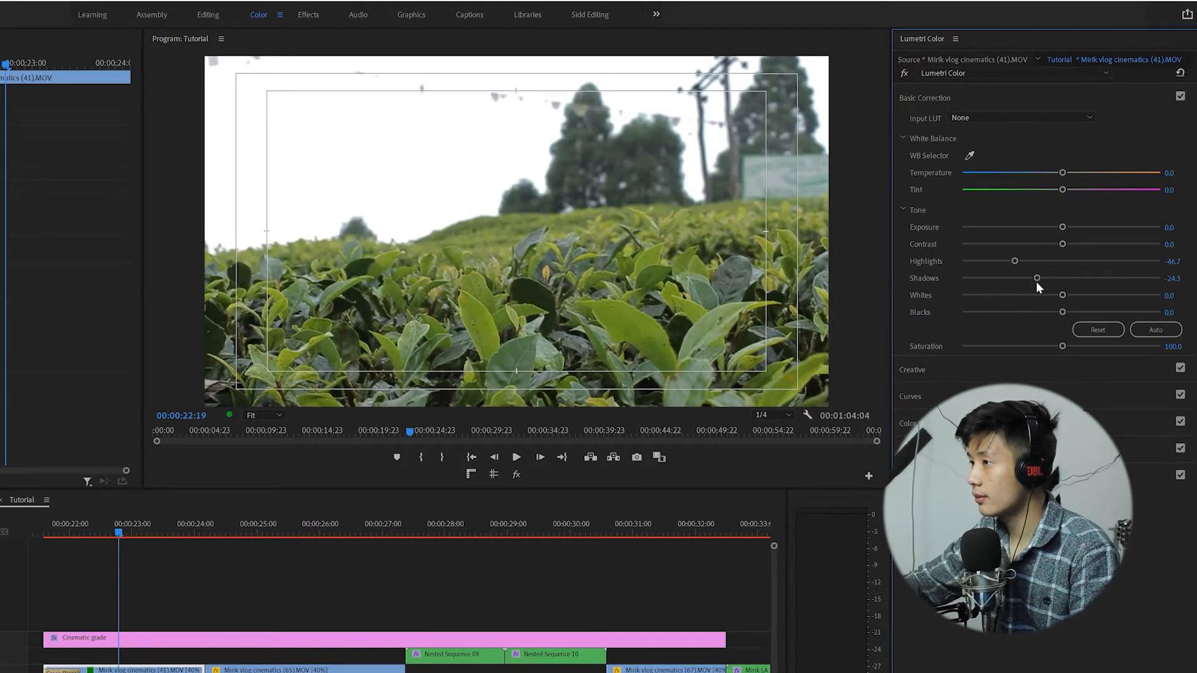
# Lower Whites to about -3.3 and set Exposure to 0.1 for the tea garden clip.
pyautogui.moveTo(1066, 300)
pyautogui.mouseDown()
pyautogui.moveTo(1028, 305)
pyautogui.moveTo(1056, 307)
pyautogui.mouseUp()
pyautogui.moveTo(1062, 224); pyautogui.dragTo(1069, 232)
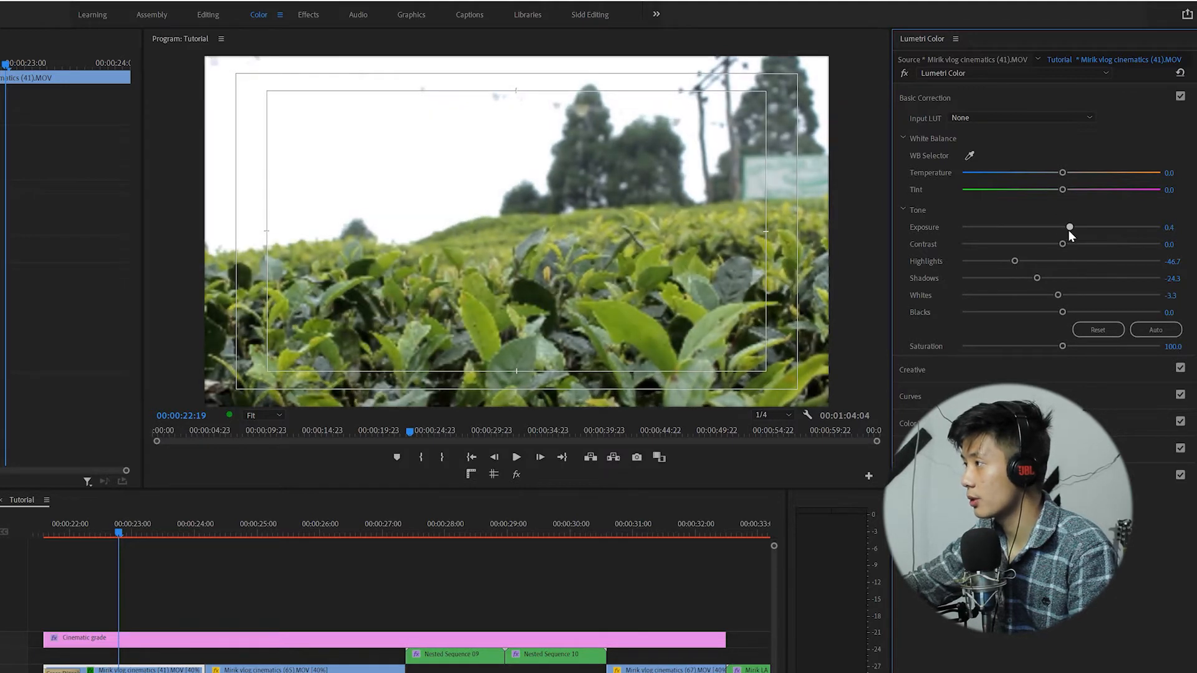
pyautogui.click(1172, 228)
pyautogui.write('0.1')
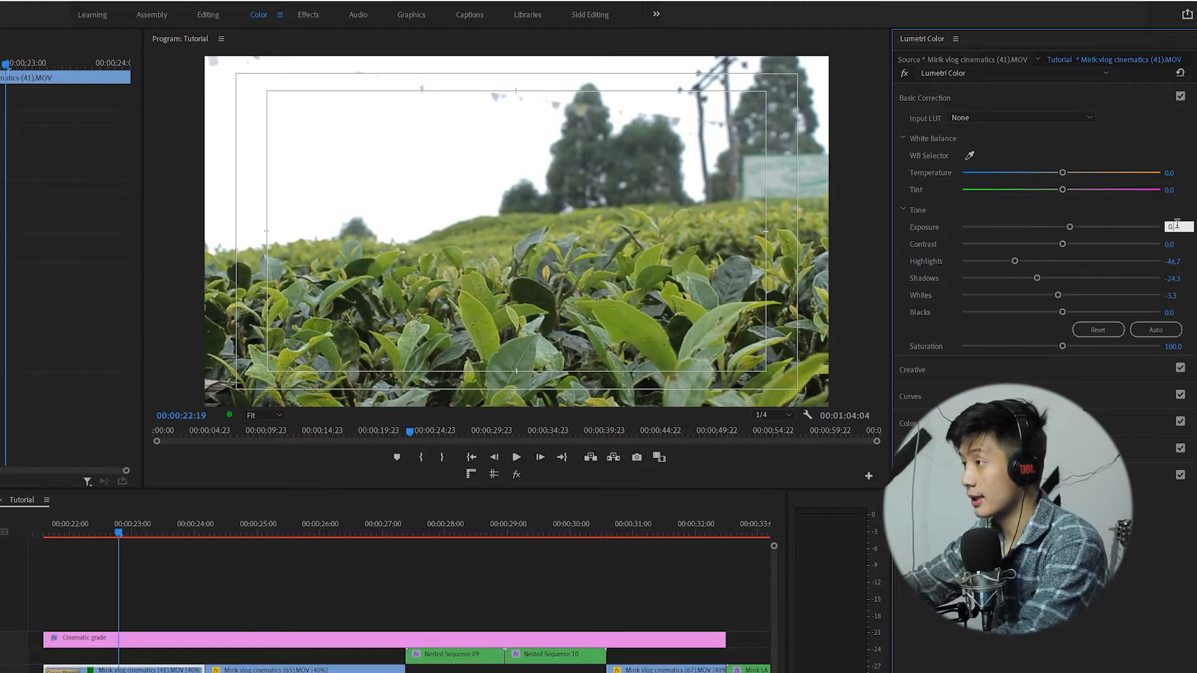
pyautogui.press('Return')
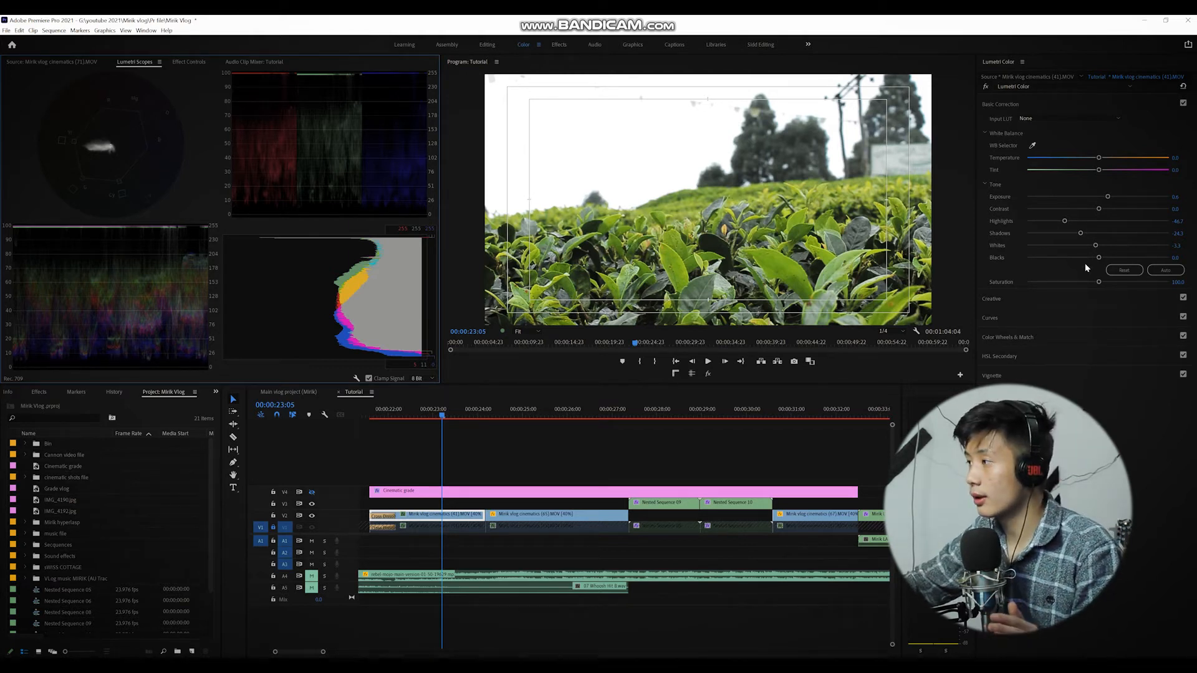
# Darken the Blacks slightly and shift Tint to about -1.6 while checking the Lumetri scopes.
pyautogui.moveTo(1094, 259); pyautogui.dragTo(1091, 259)
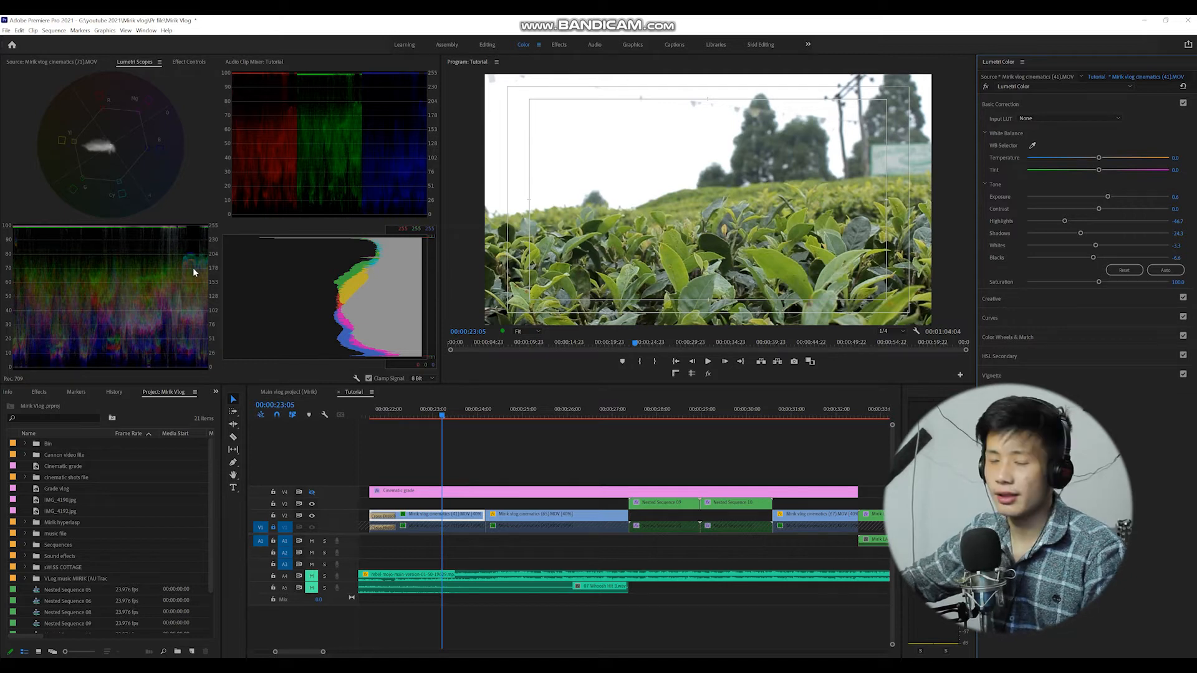
pyautogui.rightClick(219, 260)
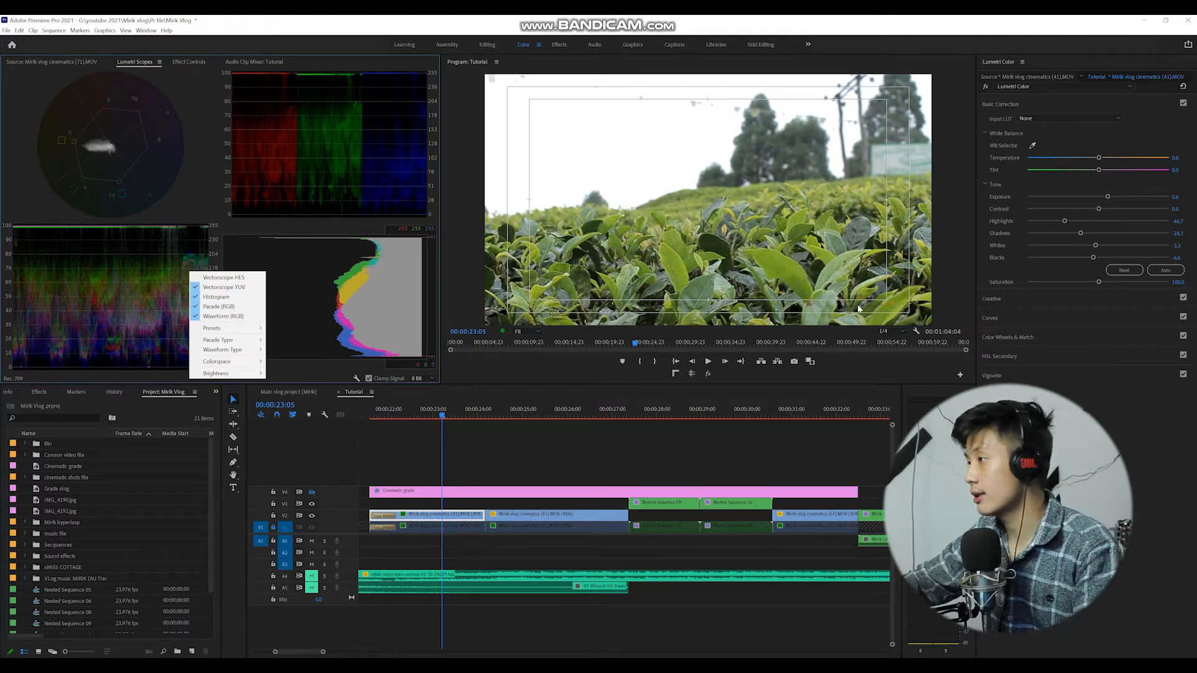
pyautogui.click(1011, 397)
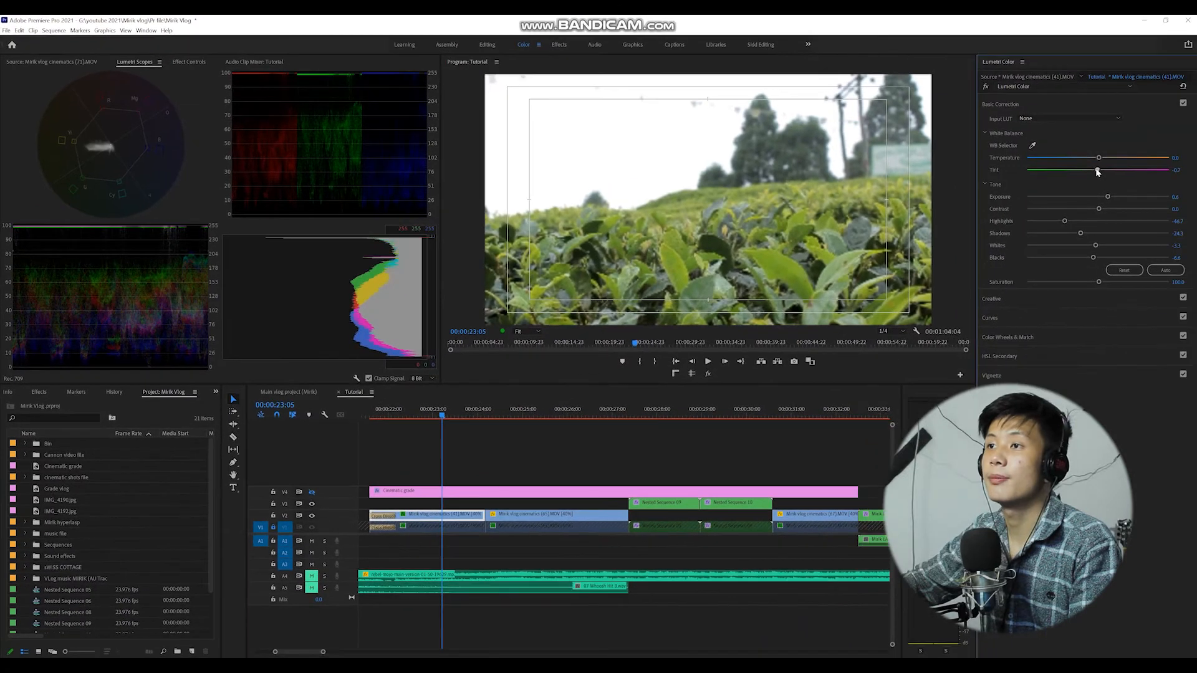
pyautogui.moveTo(1097, 171); pyautogui.dragTo(1096, 179)
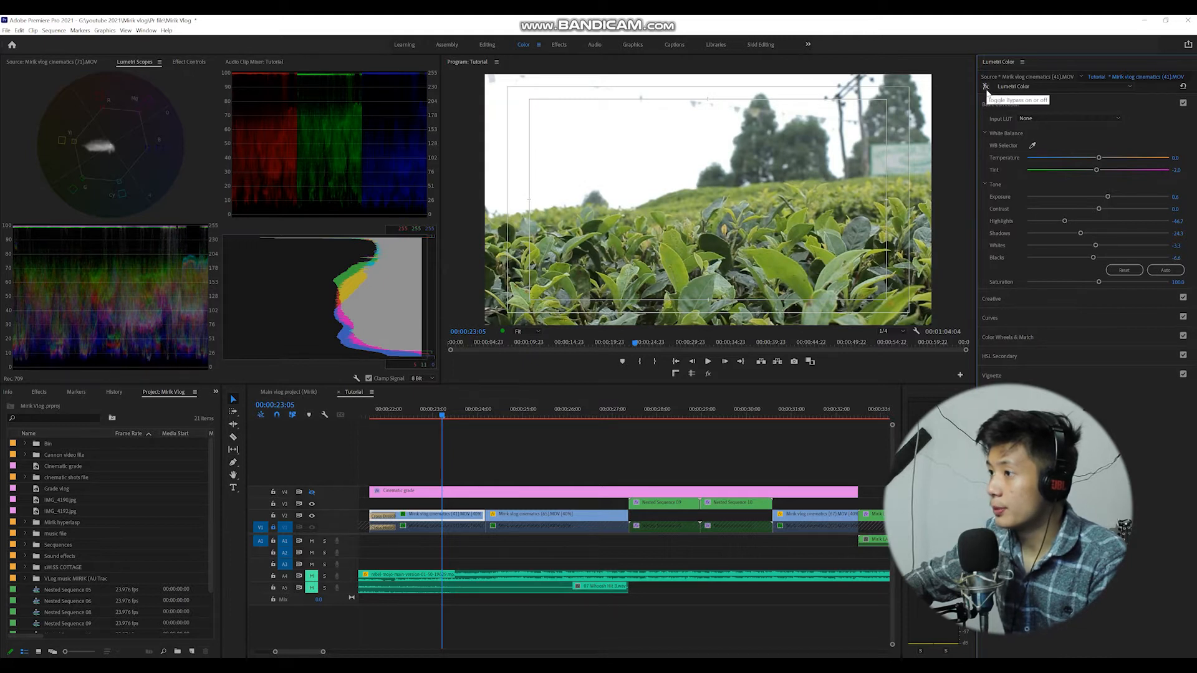
# Toggle the Lumetri Color effect on and off to compare the tea garden clip's correction.
pyautogui.click(985, 87)
pyautogui.click(985, 87)
pyautogui.click(985, 87)
pyautogui.click(986, 88)
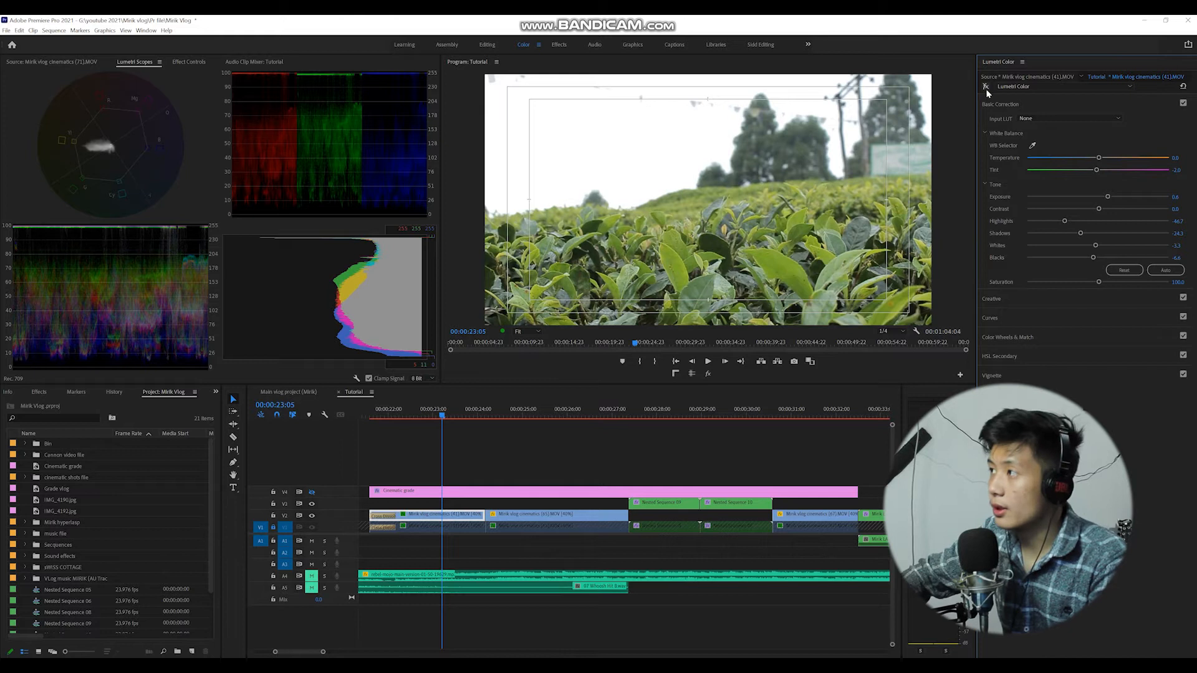
pyautogui.click(986, 89)
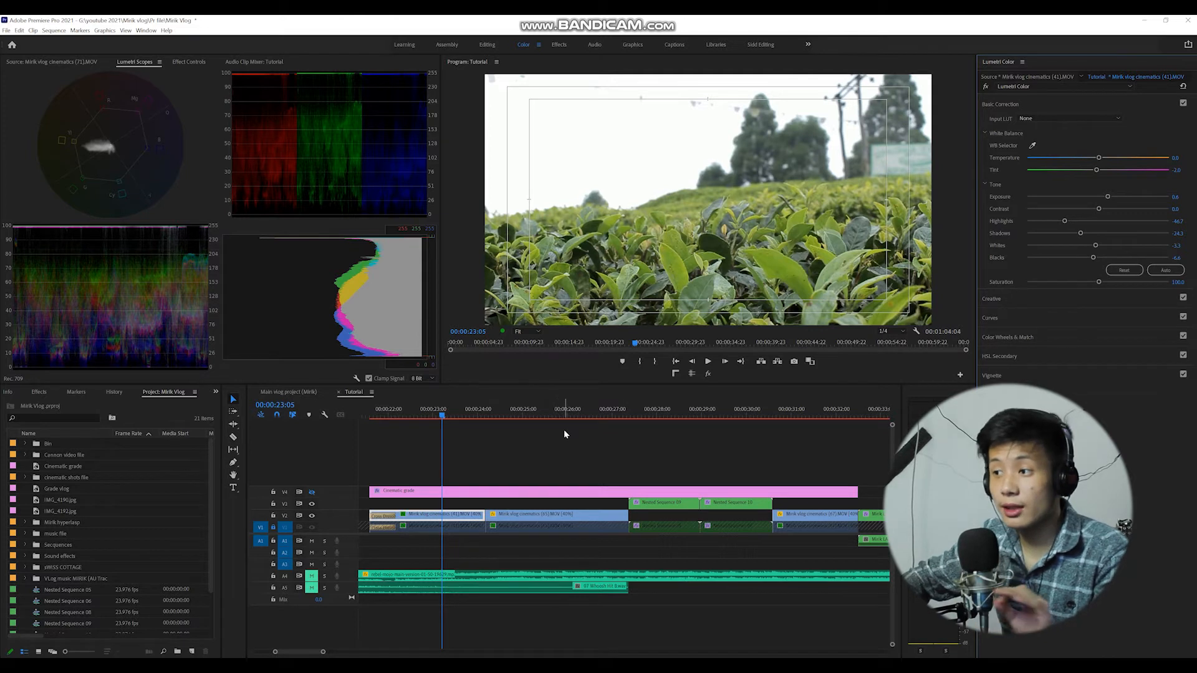
# Select the horse rider clip at about 00:00:25:14 and set its Exposure to 0.3 in Lumetri Color.
pyautogui.click(549, 410)
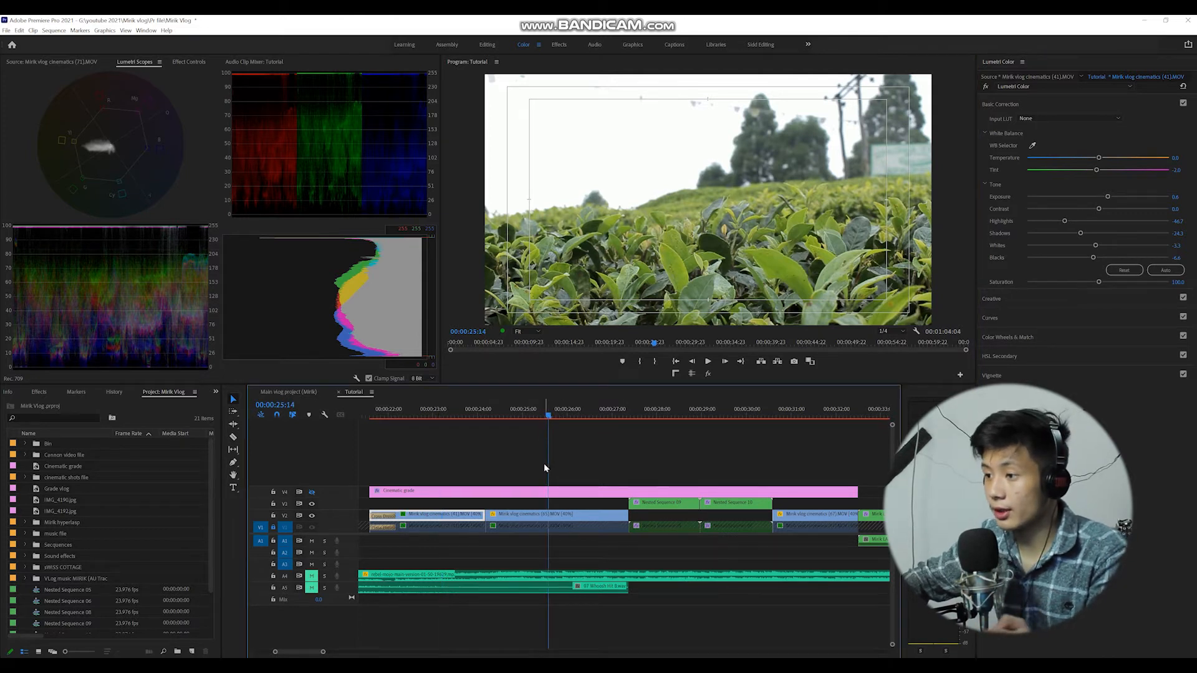
pyautogui.click(596, 525)
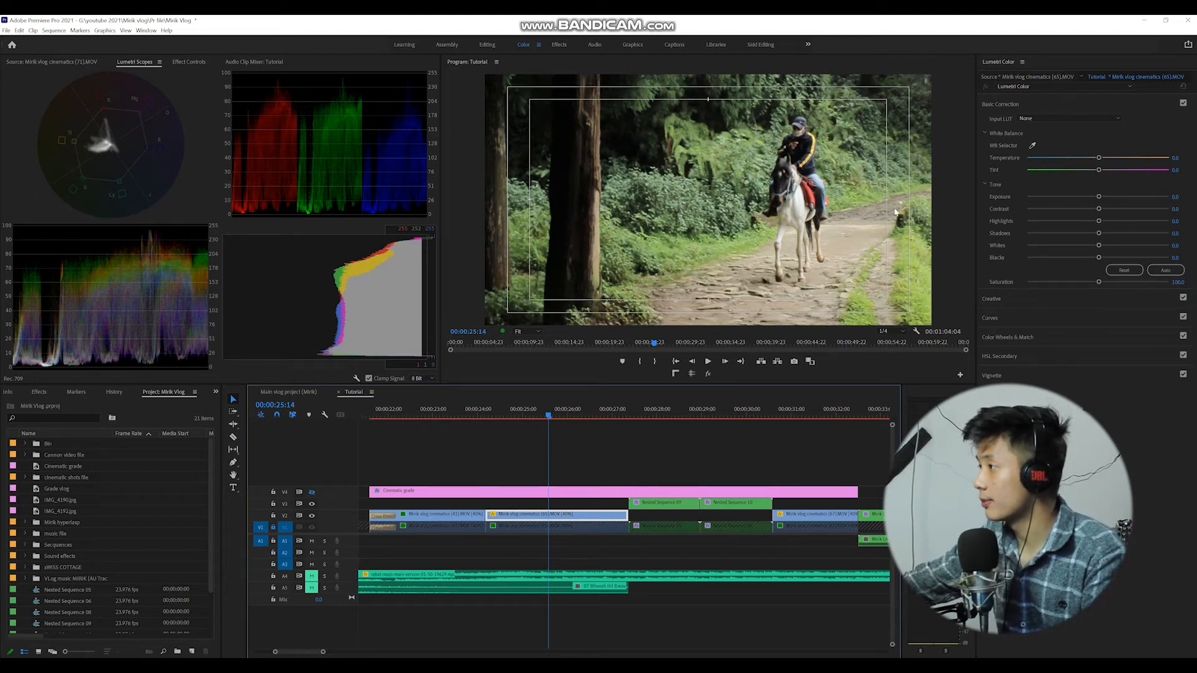
pyautogui.click(1180, 194)
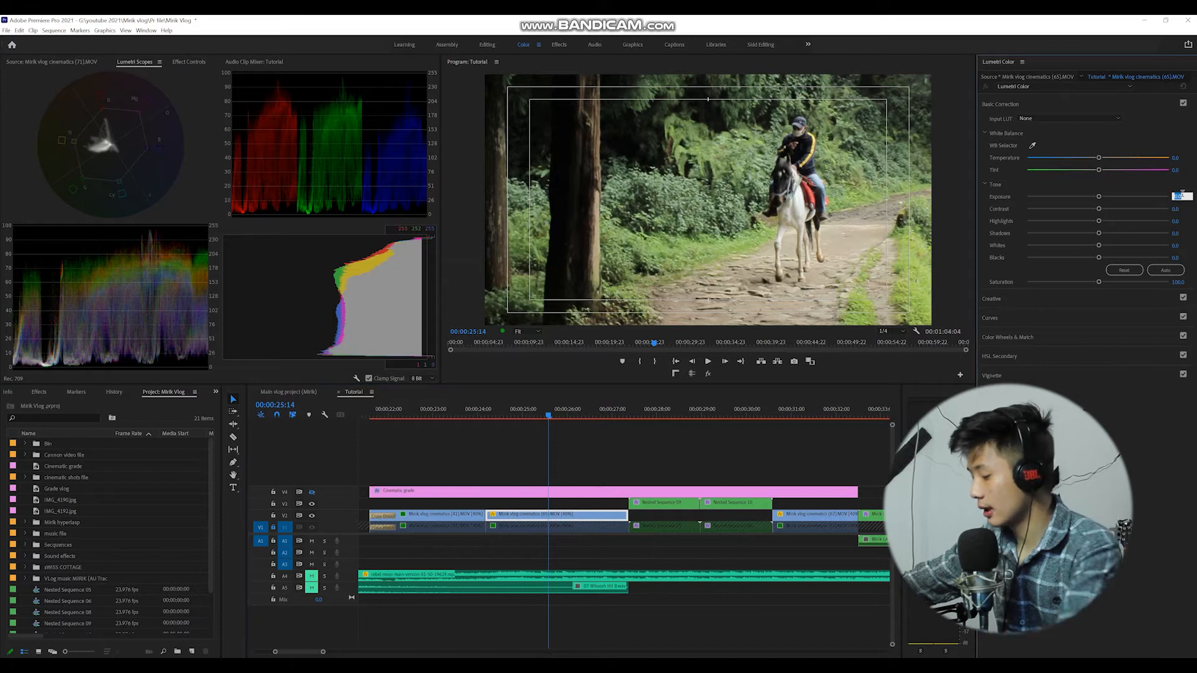
pyautogui.write('0.3')
pyautogui.press('Return')
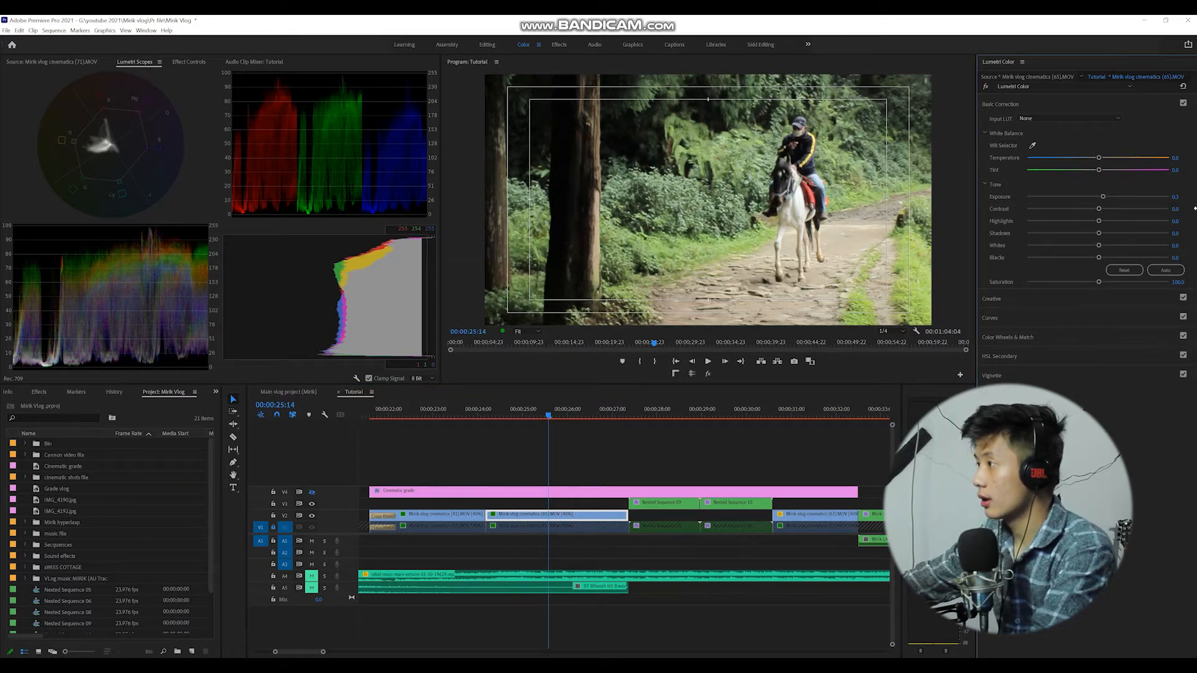
# Lower Highlights to about -7.8 and Shadows to about -15.1, then set Temperature to about -21.2 and Tint to about 12.5.
pyautogui.moveTo(1098, 221); pyautogui.dragTo(1090, 249)
pyautogui.moveTo(1098, 233); pyautogui.dragTo(1087, 234)
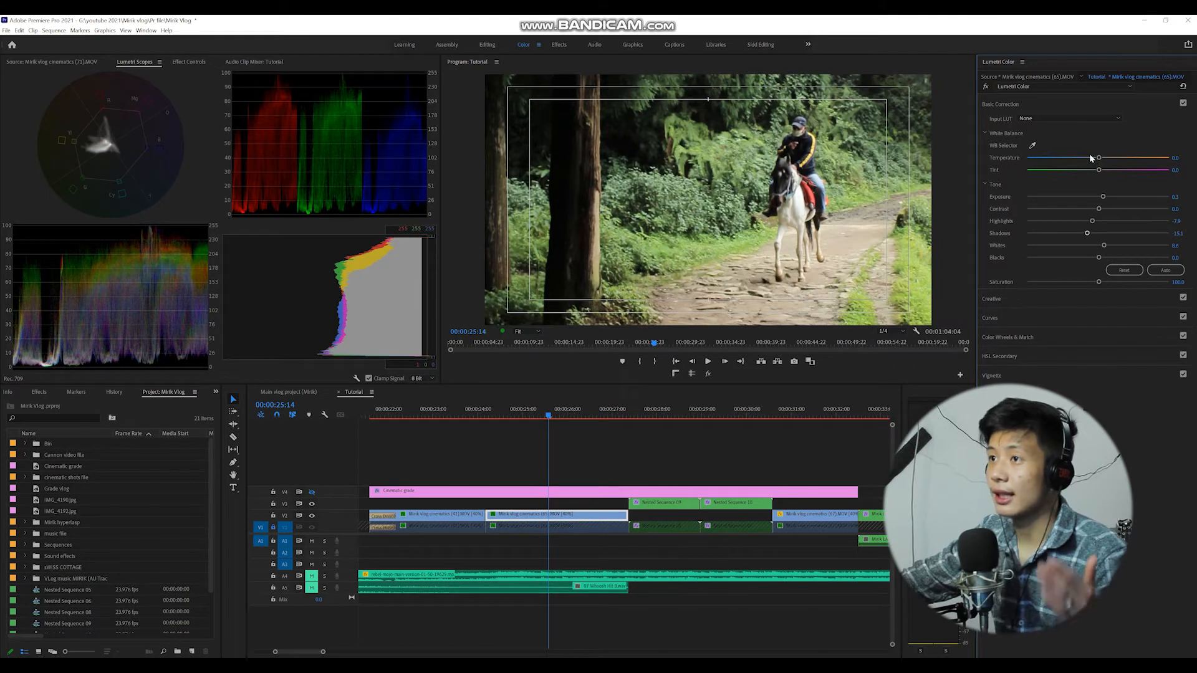
pyautogui.moveTo(1098, 158); pyautogui.dragTo(1083, 167)
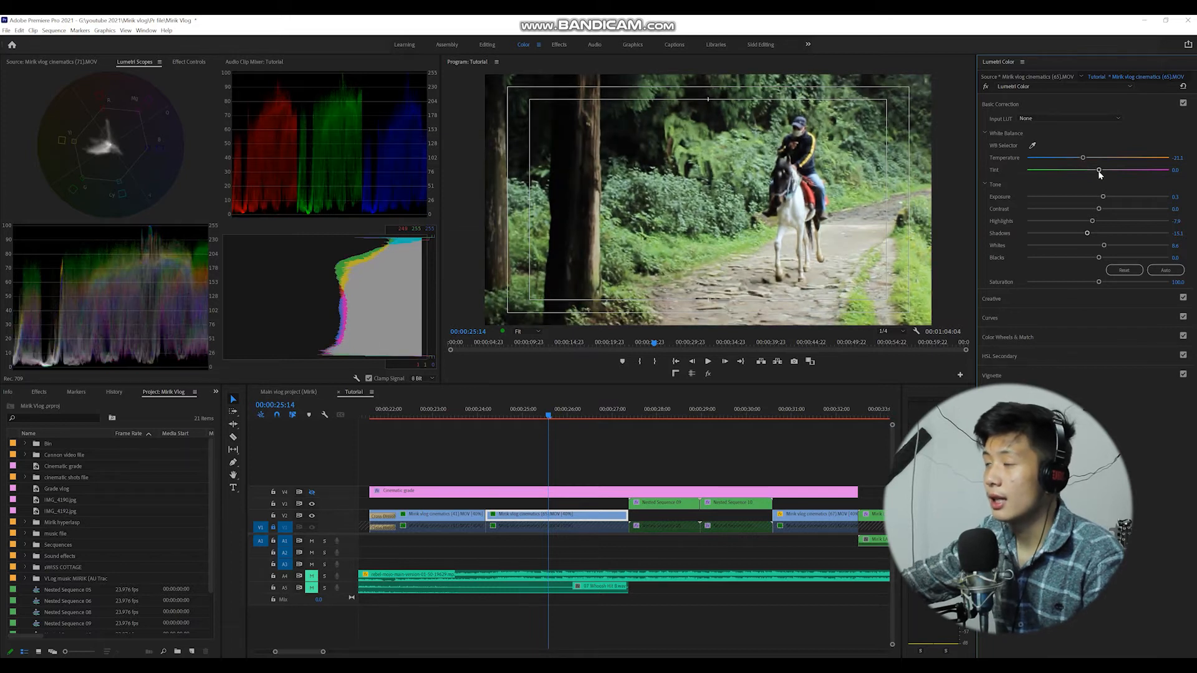
pyautogui.moveTo(1099, 170); pyautogui.dragTo(1107, 173)
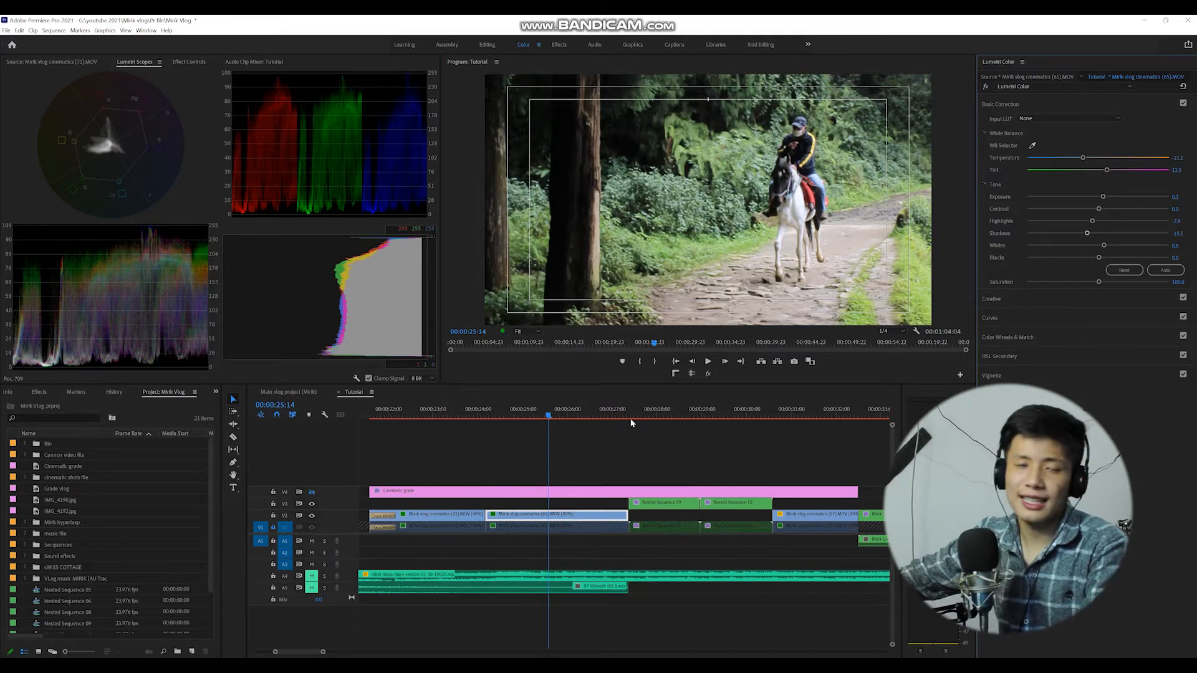
# Paste the Lumetri Color attributes onto the rear-view horse clip at about 00:00:31:07.
pyautogui.click(649, 413)
pyautogui.click(678, 503)
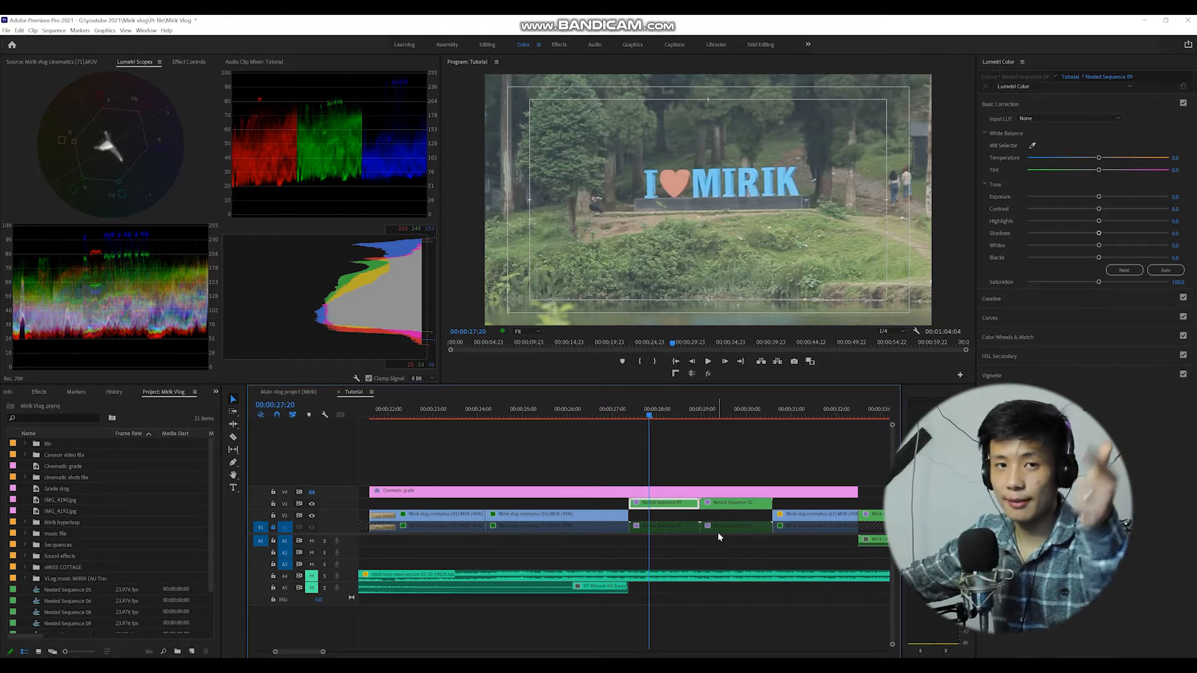
pyautogui.click(733, 502)
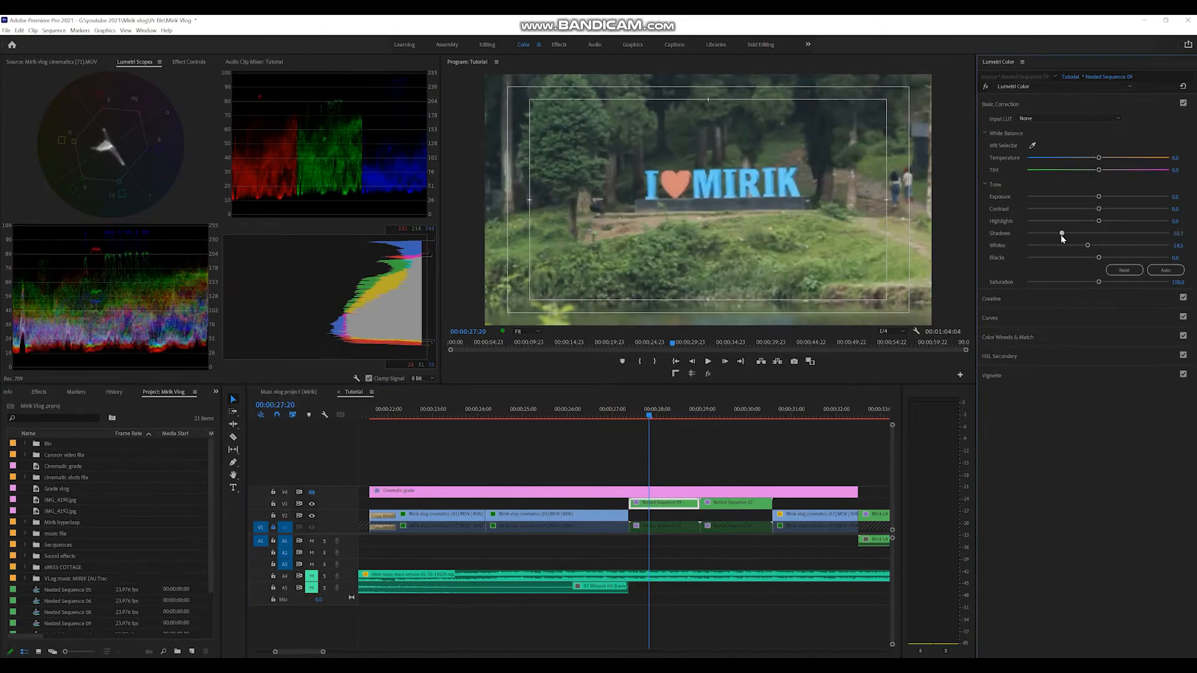
pyautogui.rightClick(822, 527)
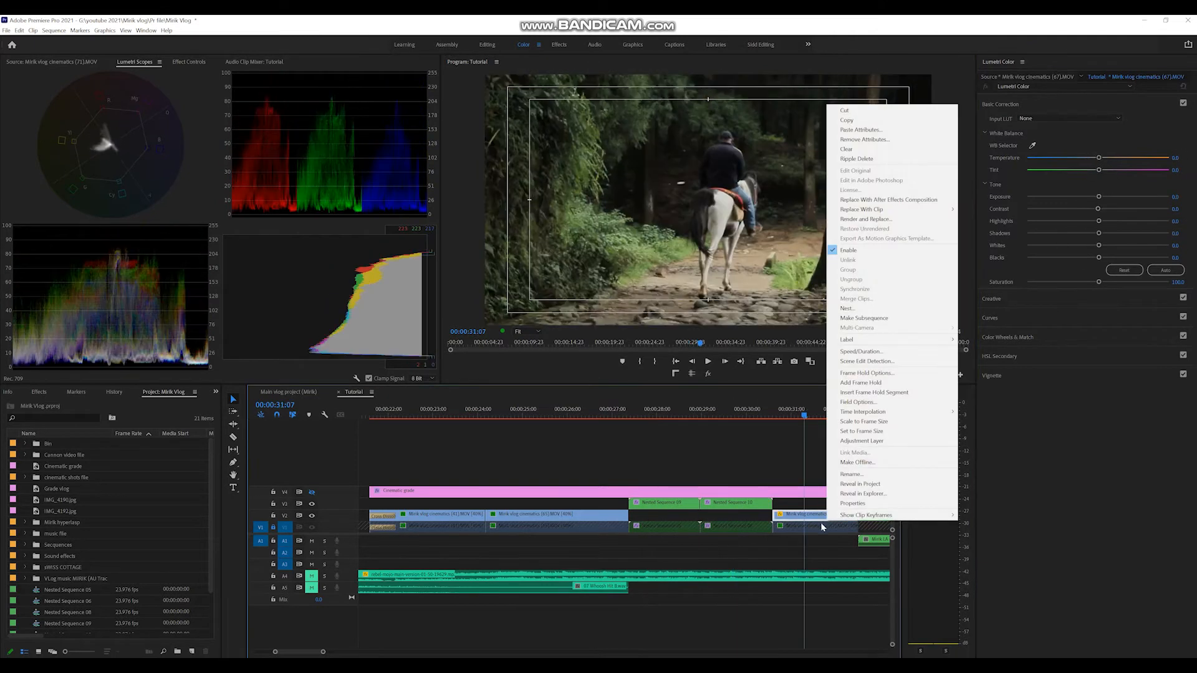
pyautogui.click(860, 130)
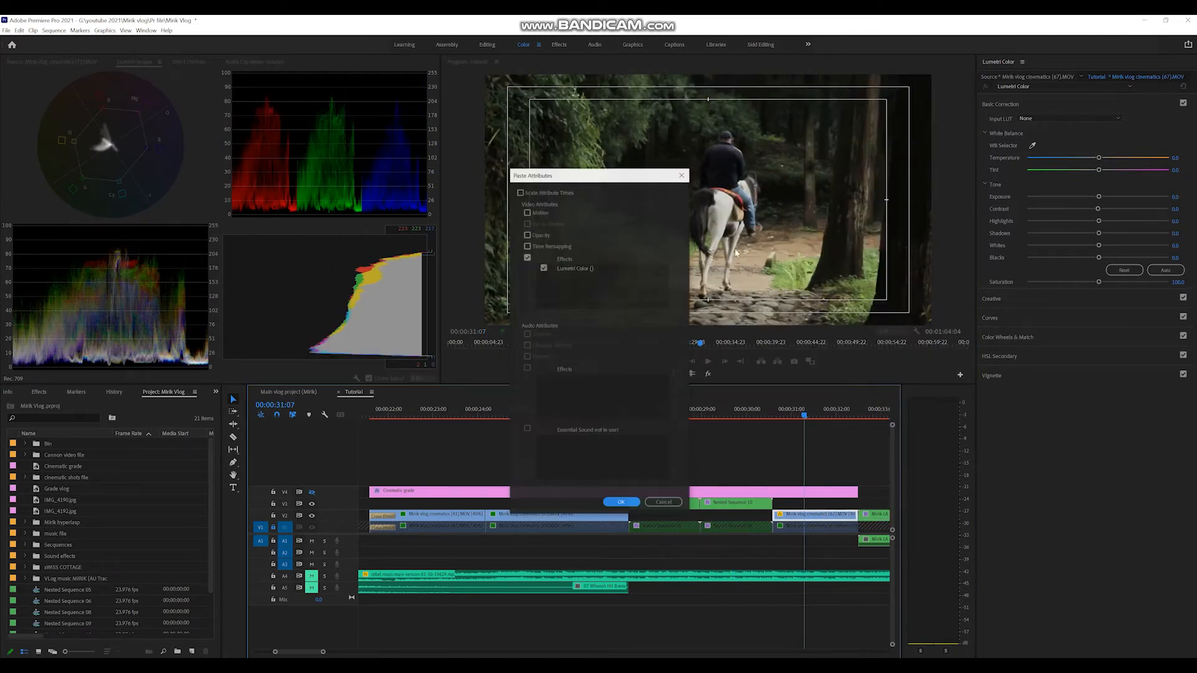
pyautogui.click(621, 502)
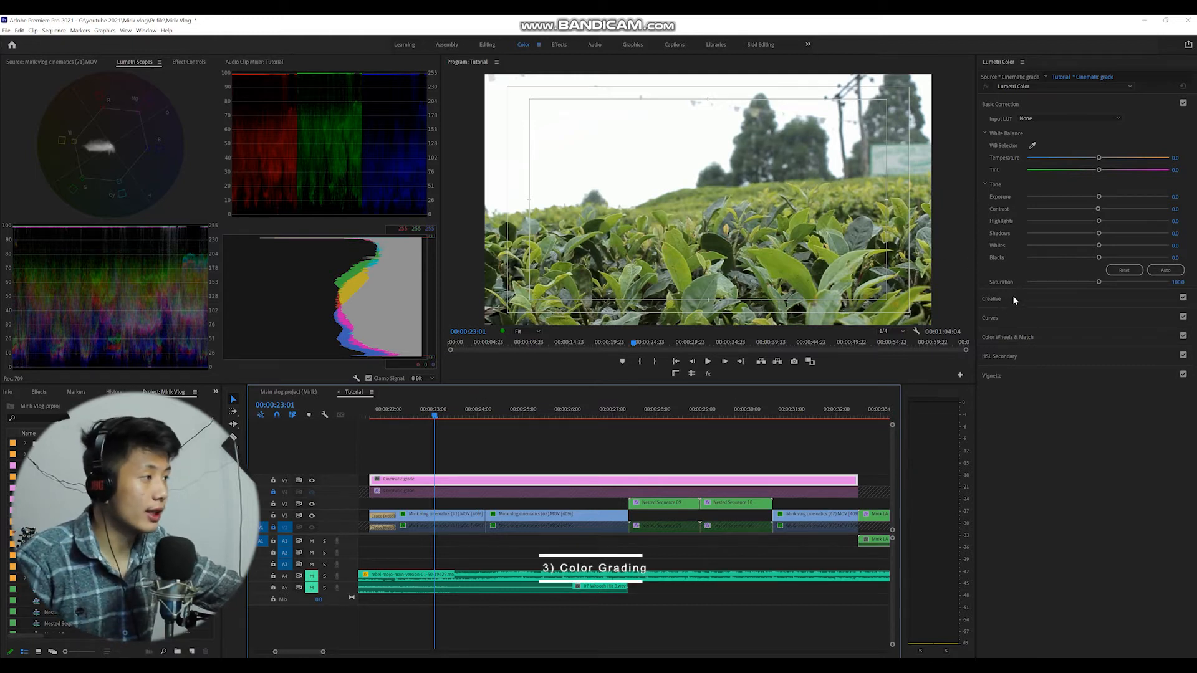
# On the Cinematic grade adjustment layer, bend the master RGB curve into an S-curve and compare it on and off.
pyautogui.click(1002, 319)
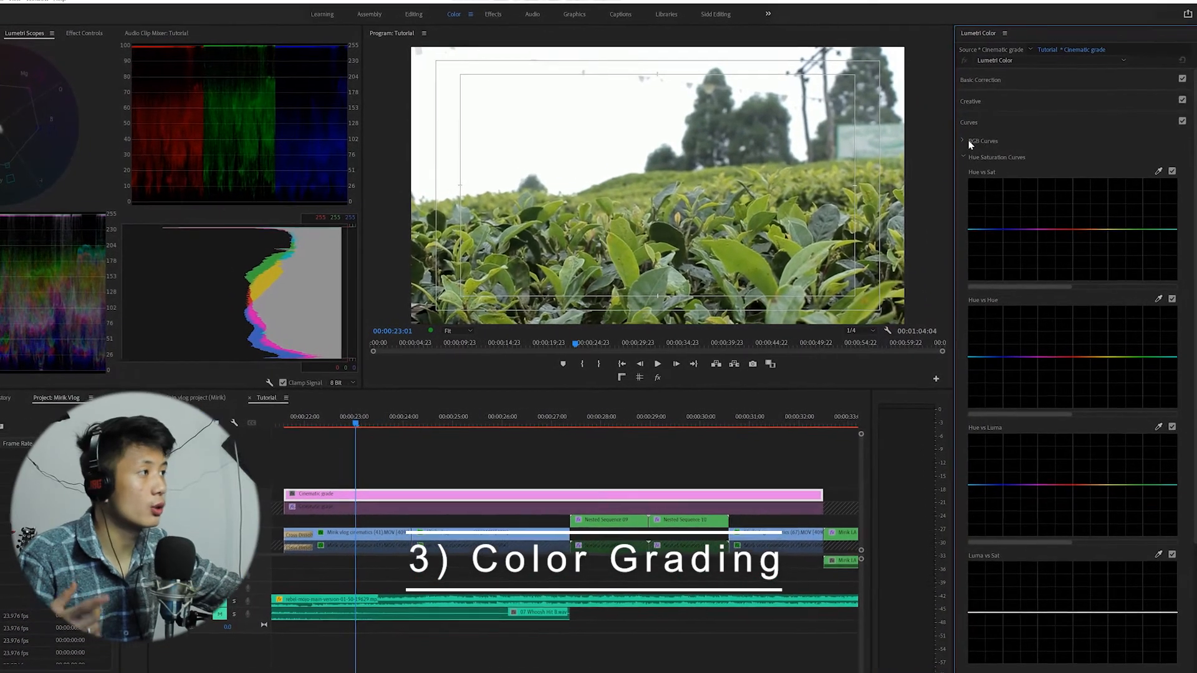
pyautogui.click(974, 151)
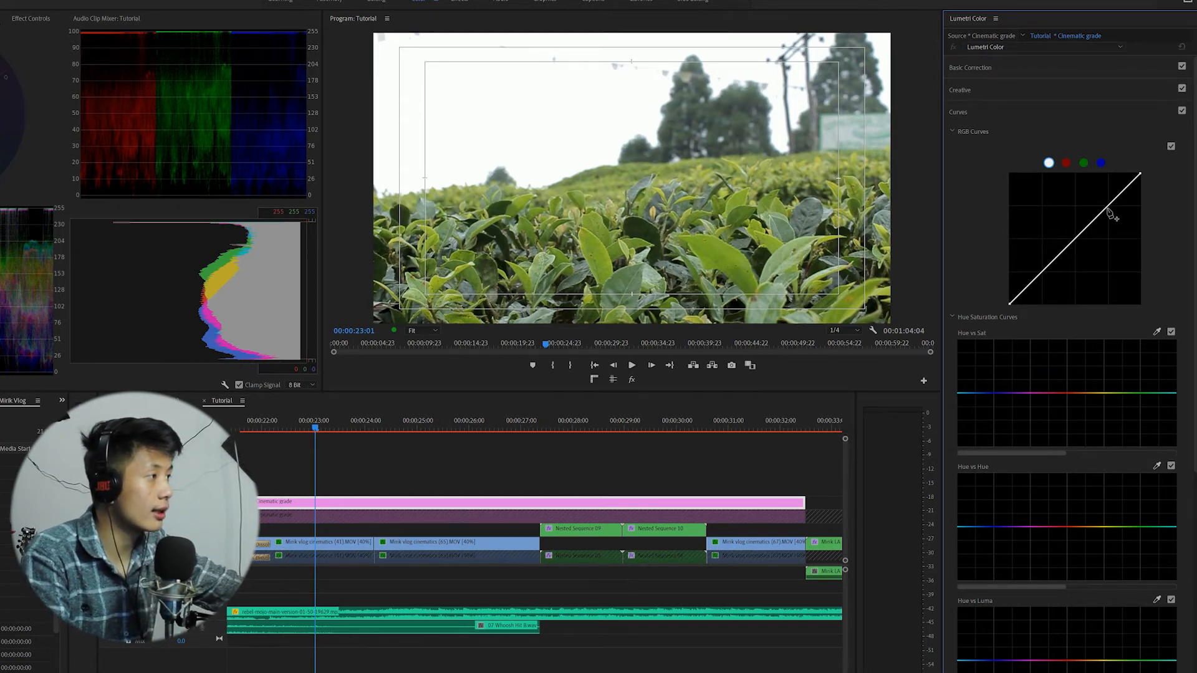
pyautogui.moveTo(1110, 209); pyautogui.dragTo(1106, 203)
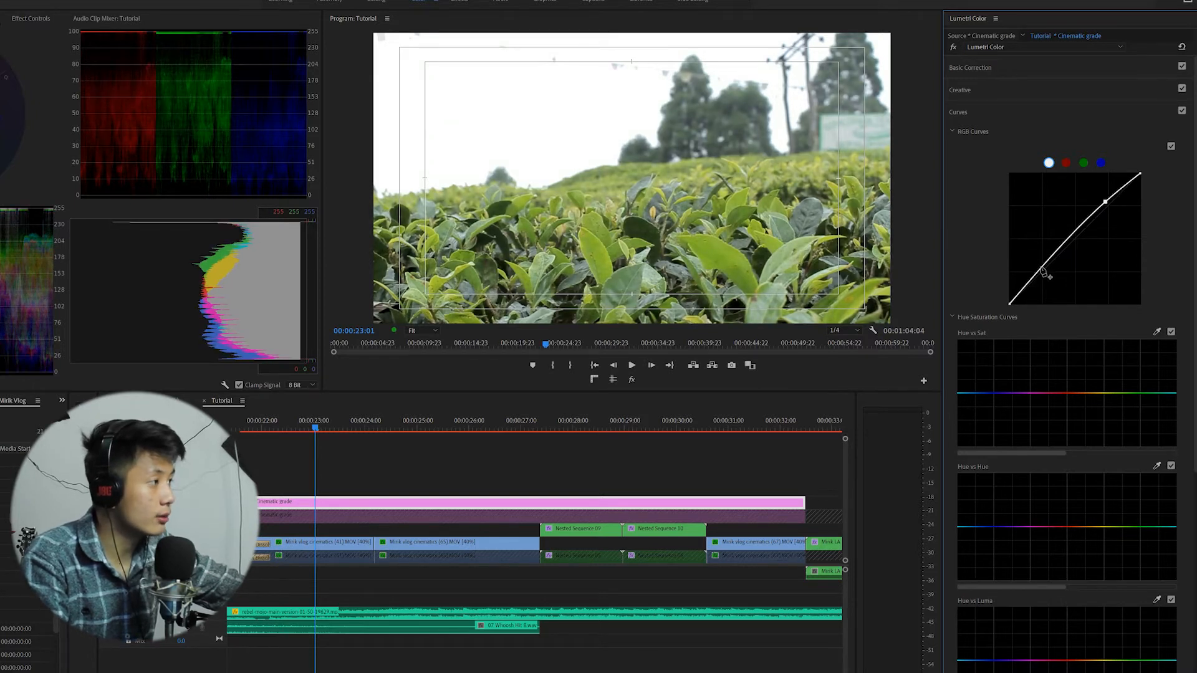
pyautogui.moveTo(1041, 268); pyautogui.dragTo(1043, 277)
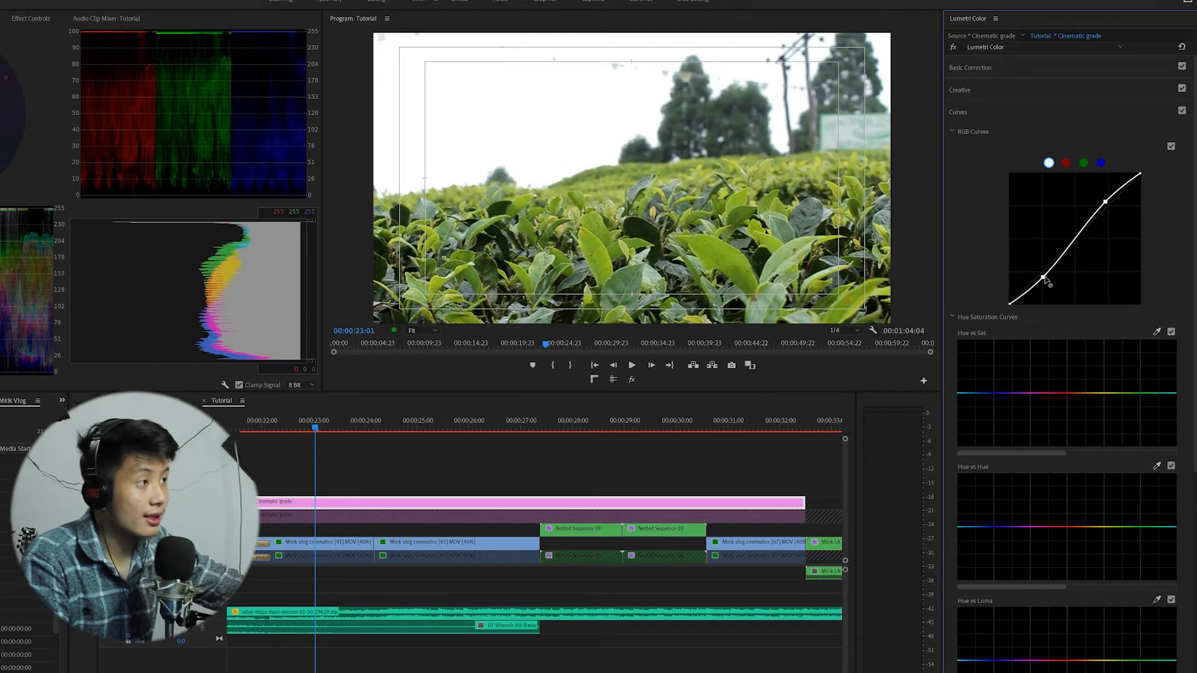
pyautogui.click(1171, 147)
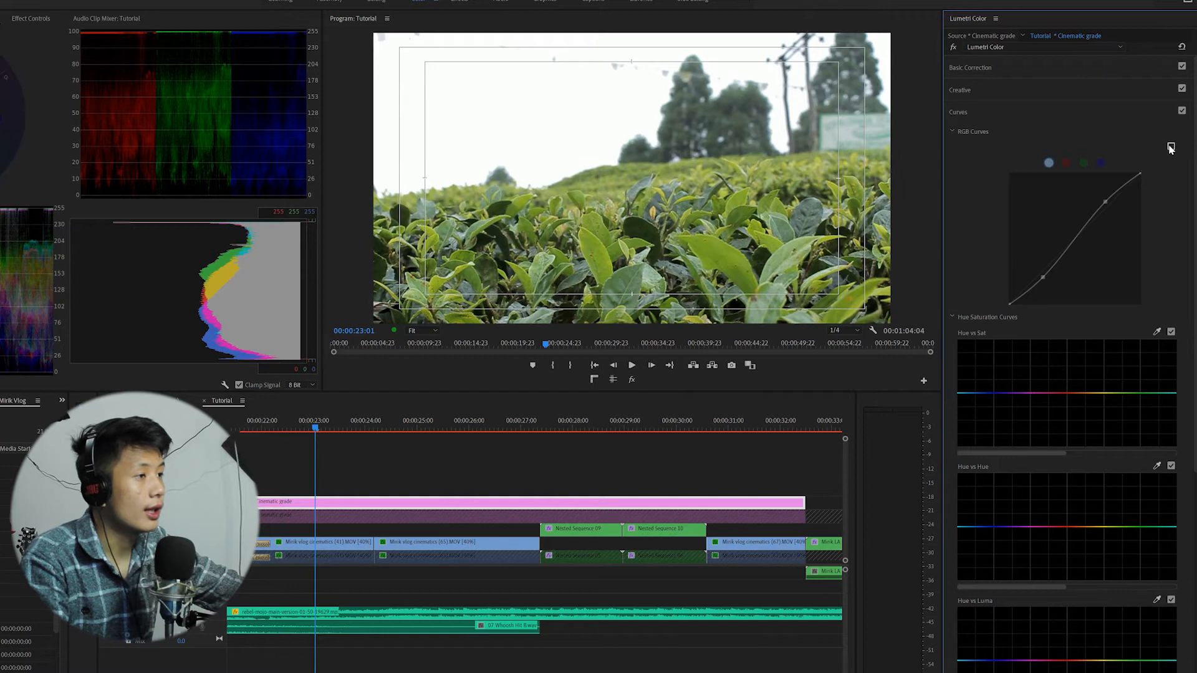
pyautogui.click(1170, 148)
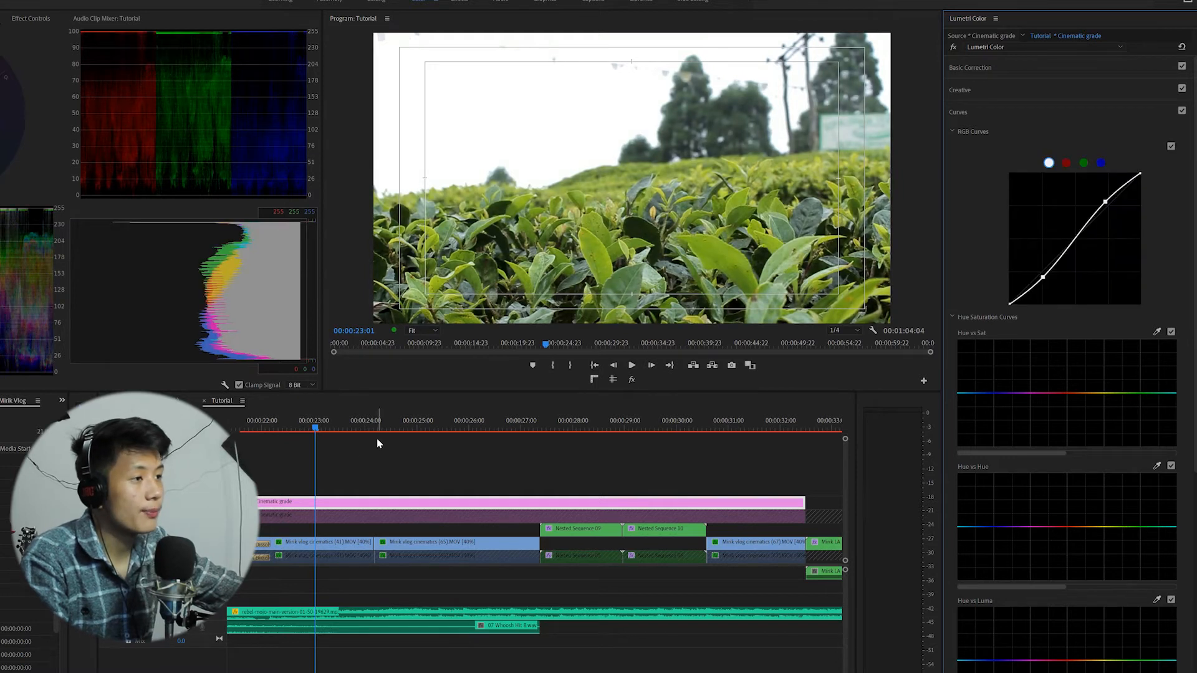
# Shape matching S-curves on the red and green channel curves of the Cinematic grade layer.
pyautogui.click(1065, 164)
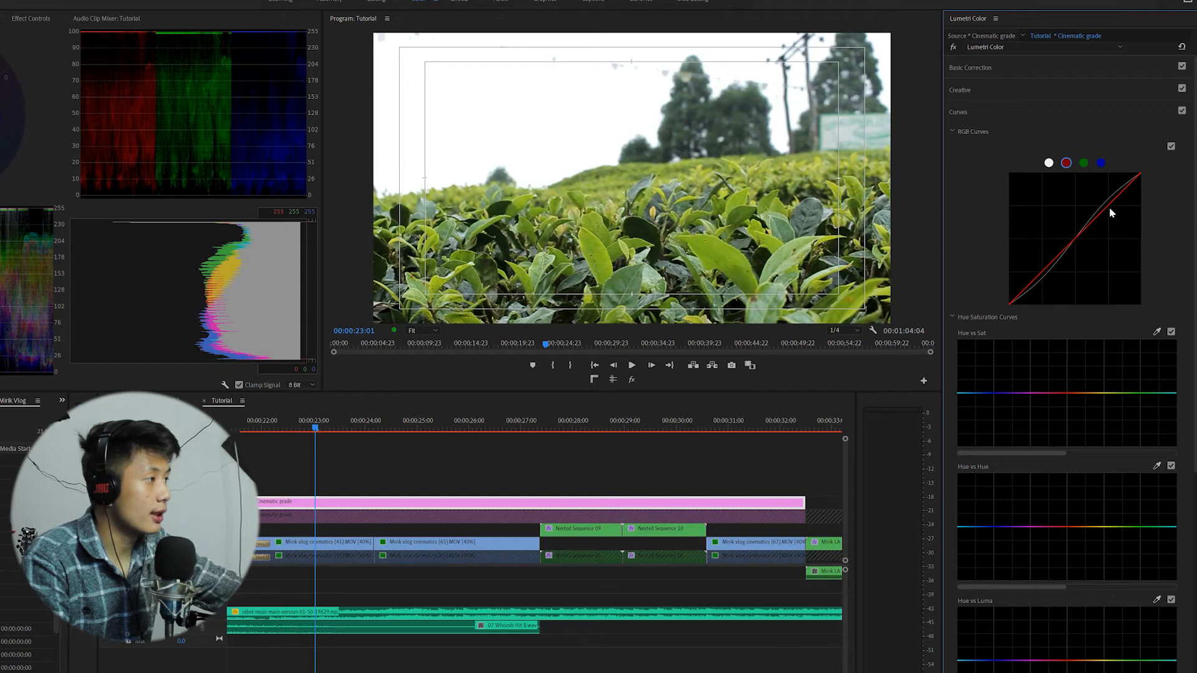
pyautogui.moveTo(1108, 207); pyautogui.dragTo(1104, 204)
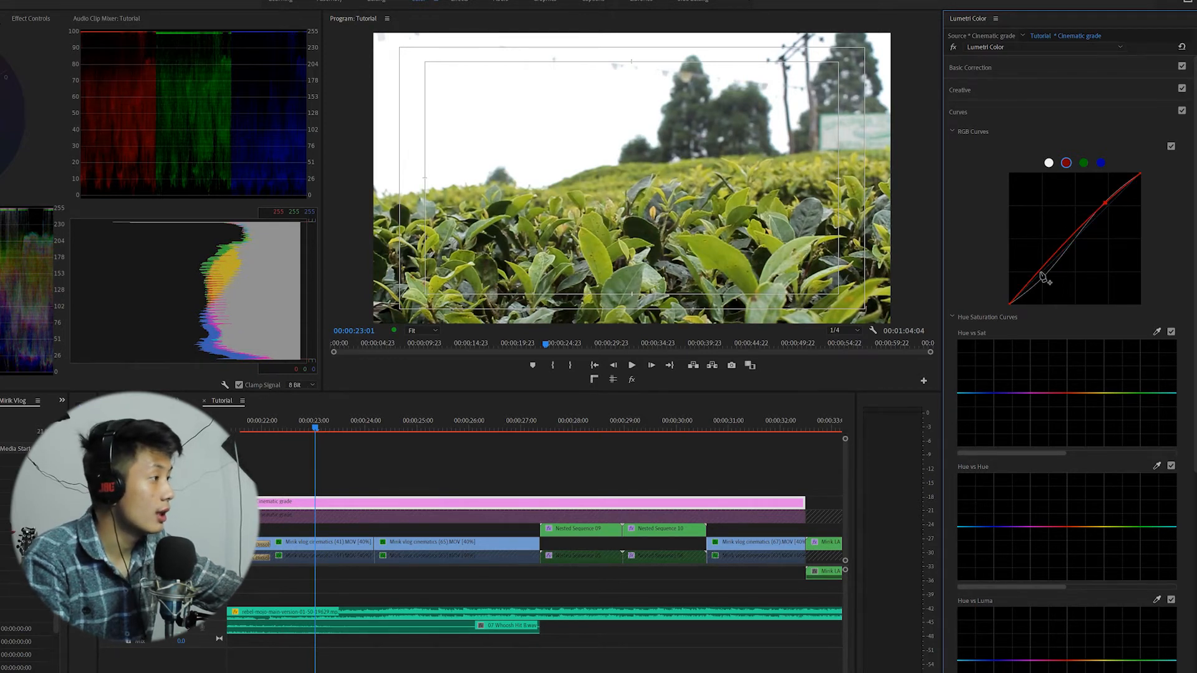
pyautogui.moveTo(1041, 275); pyautogui.dragTo(1041, 278)
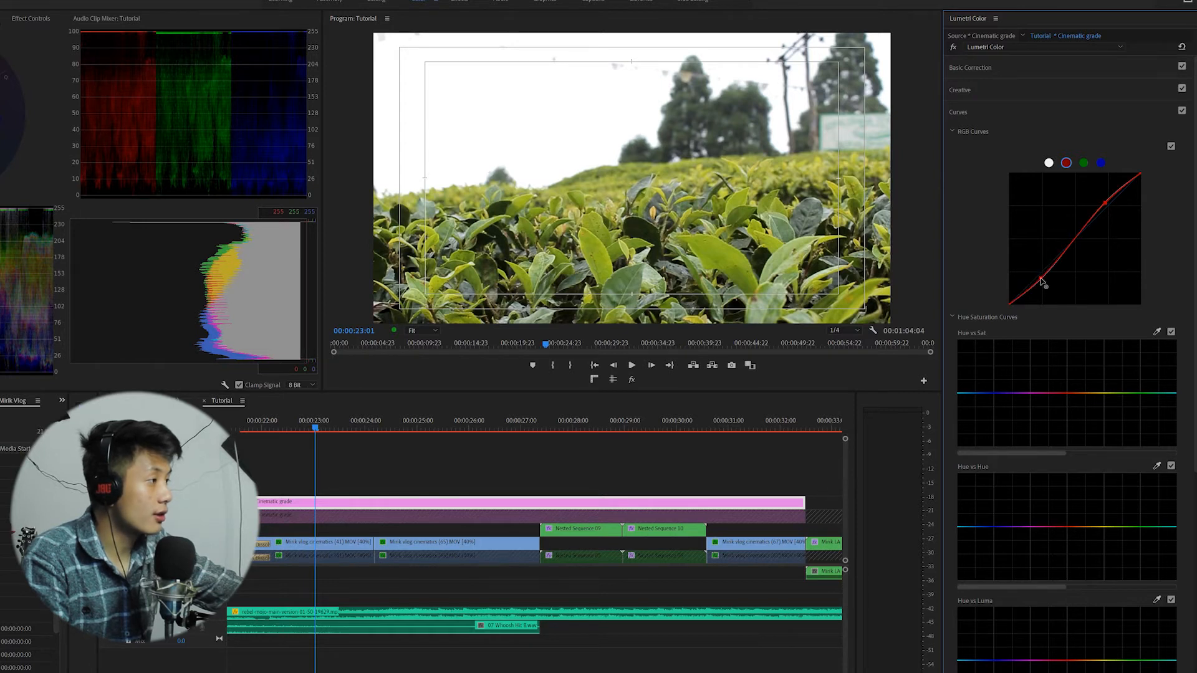
pyautogui.click(1083, 164)
pyautogui.moveTo(1105, 204); pyautogui.dragTo(1105, 202)
pyautogui.moveTo(1045, 265); pyautogui.dragTo(1042, 282)
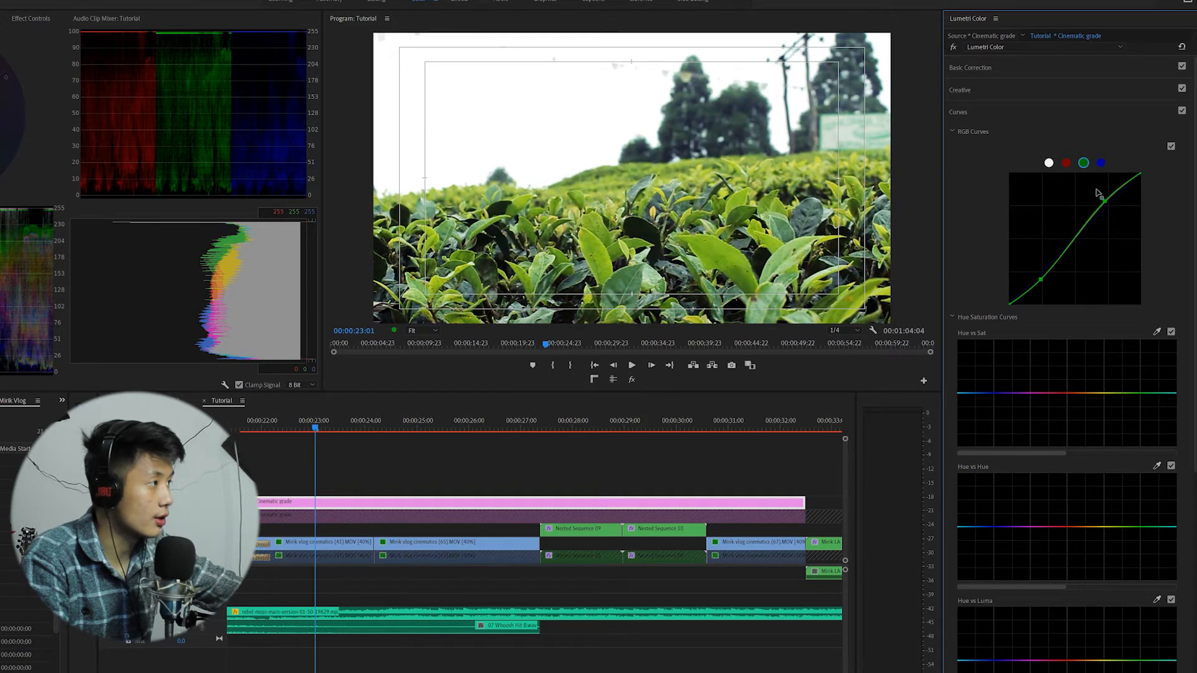
# Shape an S-curve on the blue channel curve and return to the master RGB curve.
pyautogui.click(1101, 164)
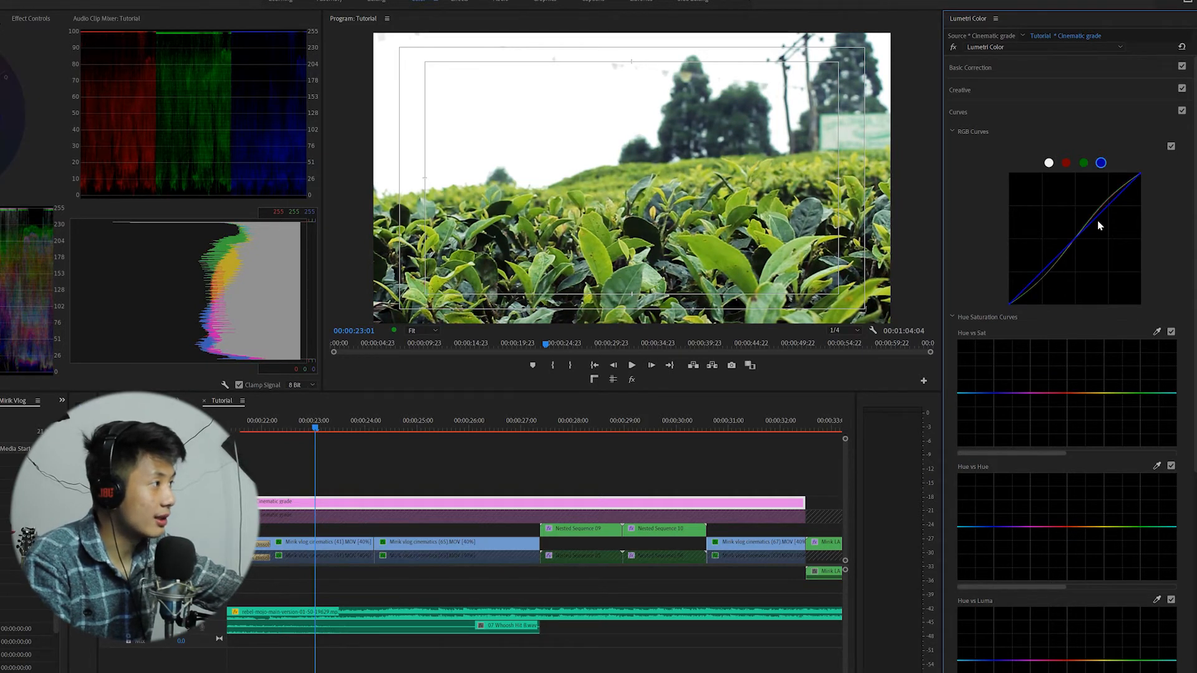
pyautogui.moveTo(1111, 212); pyautogui.dragTo(1104, 205)
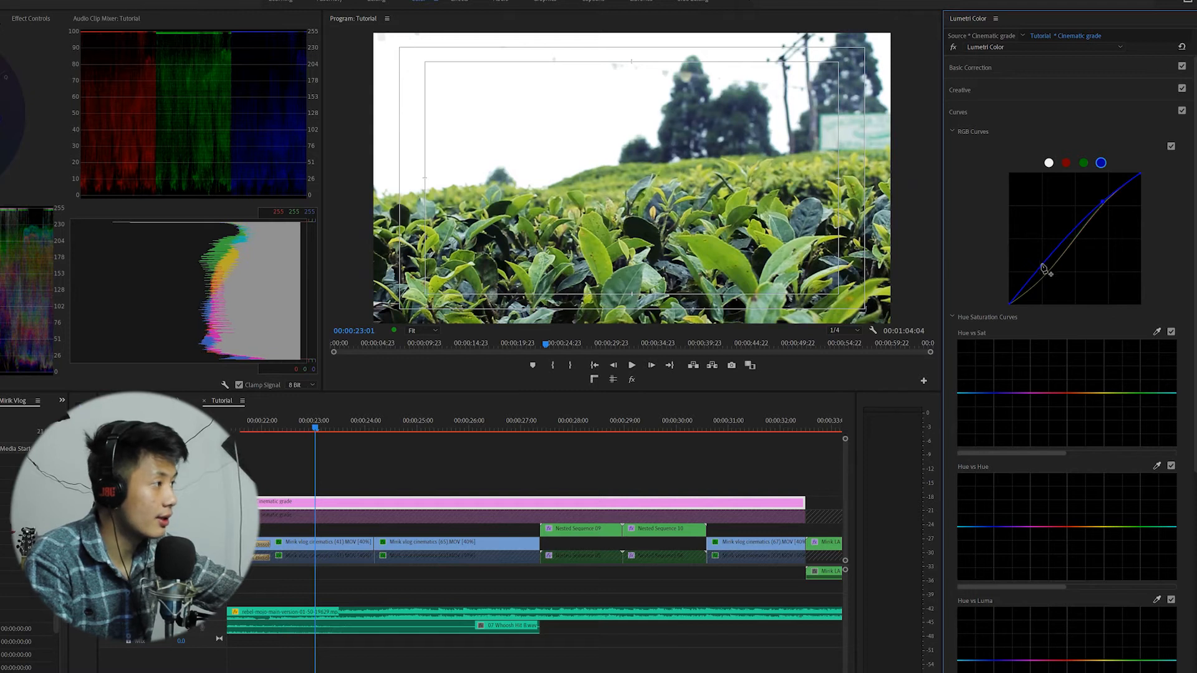
pyautogui.moveTo(1042, 269); pyautogui.dragTo(1044, 272)
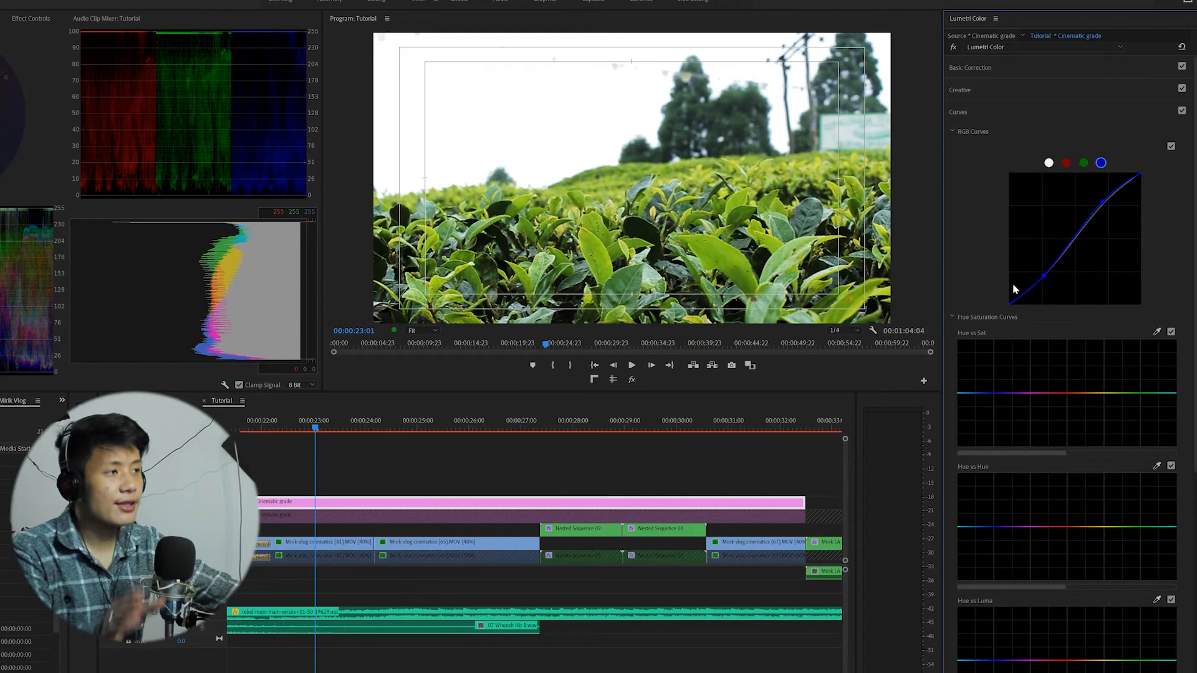
pyautogui.moveTo(315, 429); pyautogui.dragTo(302, 433)
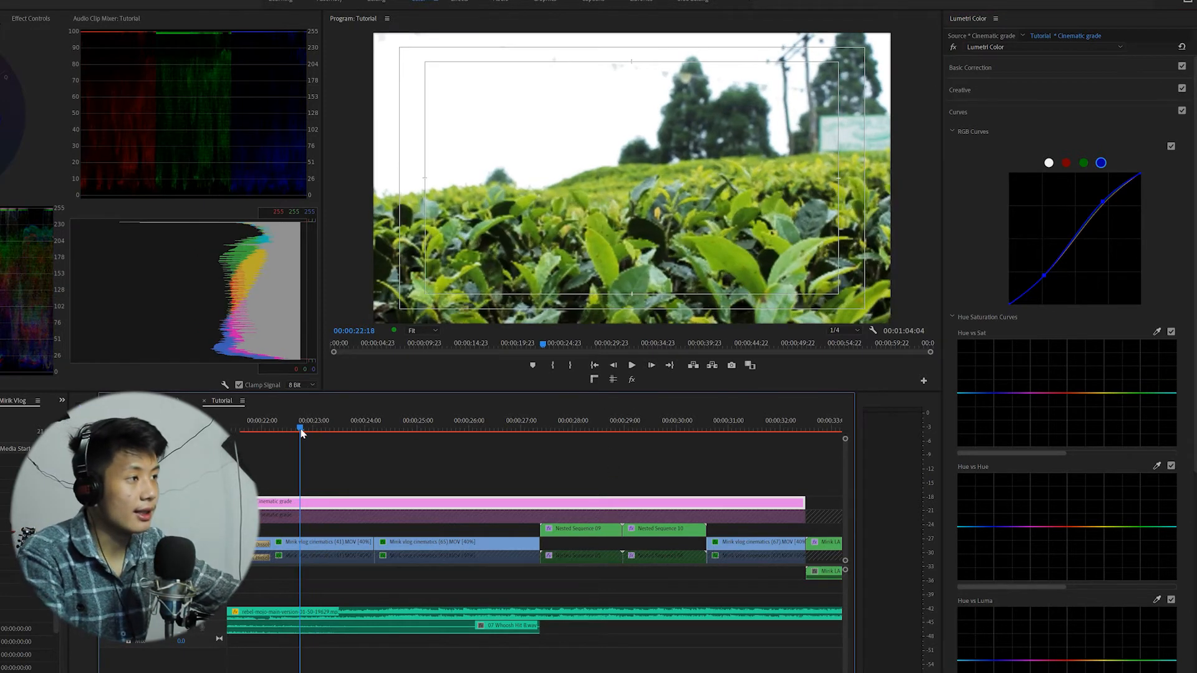
pyautogui.click(1048, 163)
# Select the horse rider clip and lower its Highlights to about -17.8 and Whites to about -4.6, then review the sequence.
pyautogui.click(420, 428)
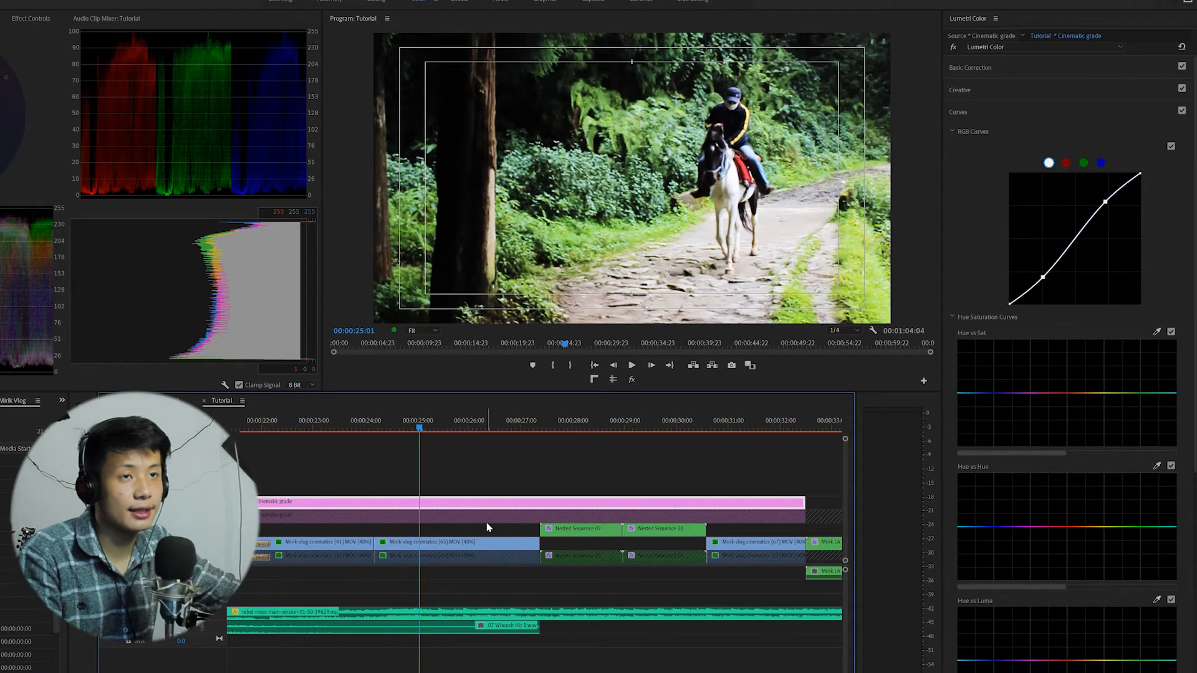
pyautogui.click(584, 429)
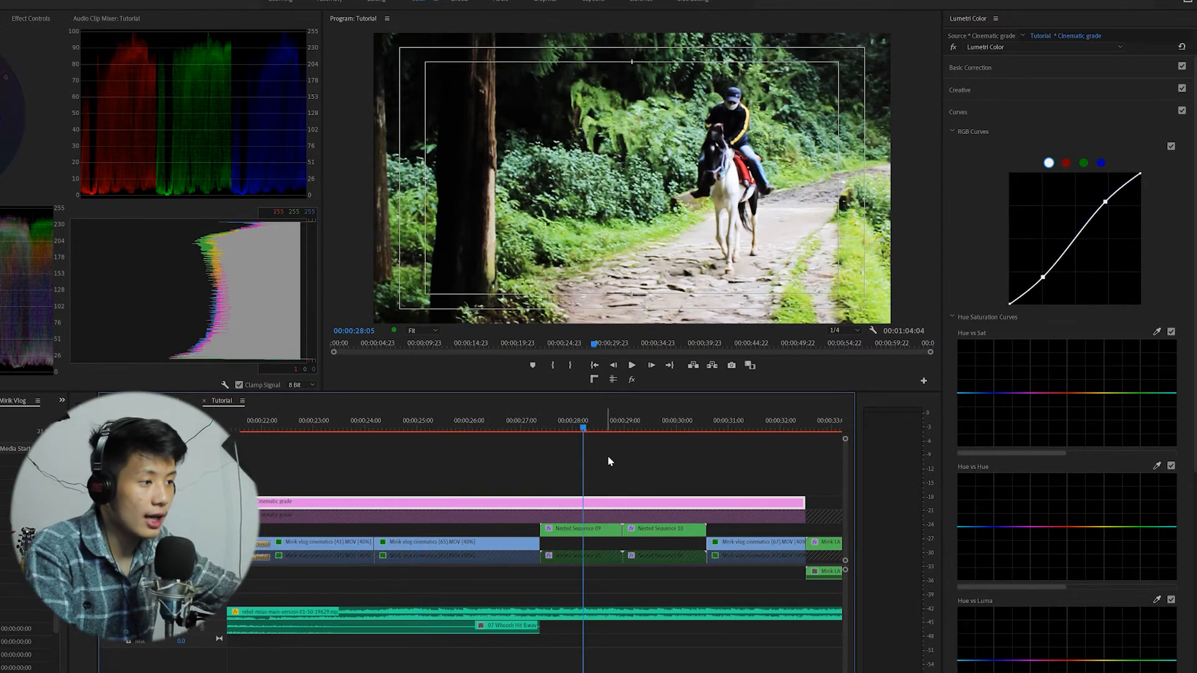
pyautogui.click(466, 420)
pyautogui.click(479, 549)
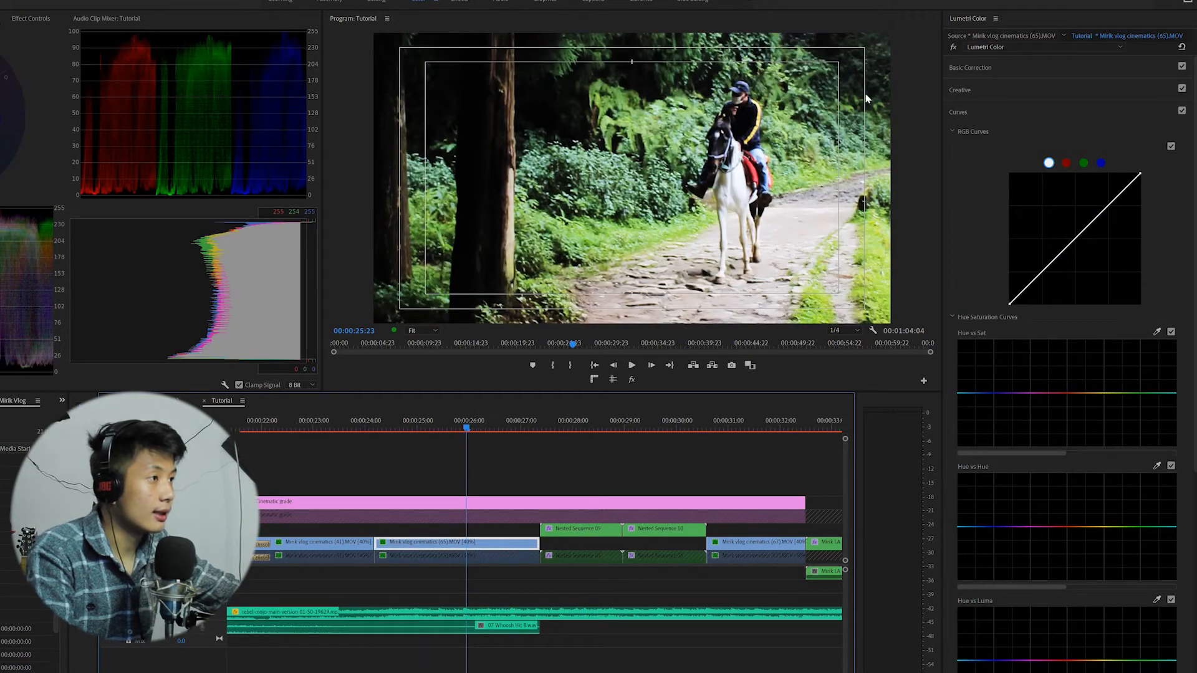
pyautogui.click(982, 68)
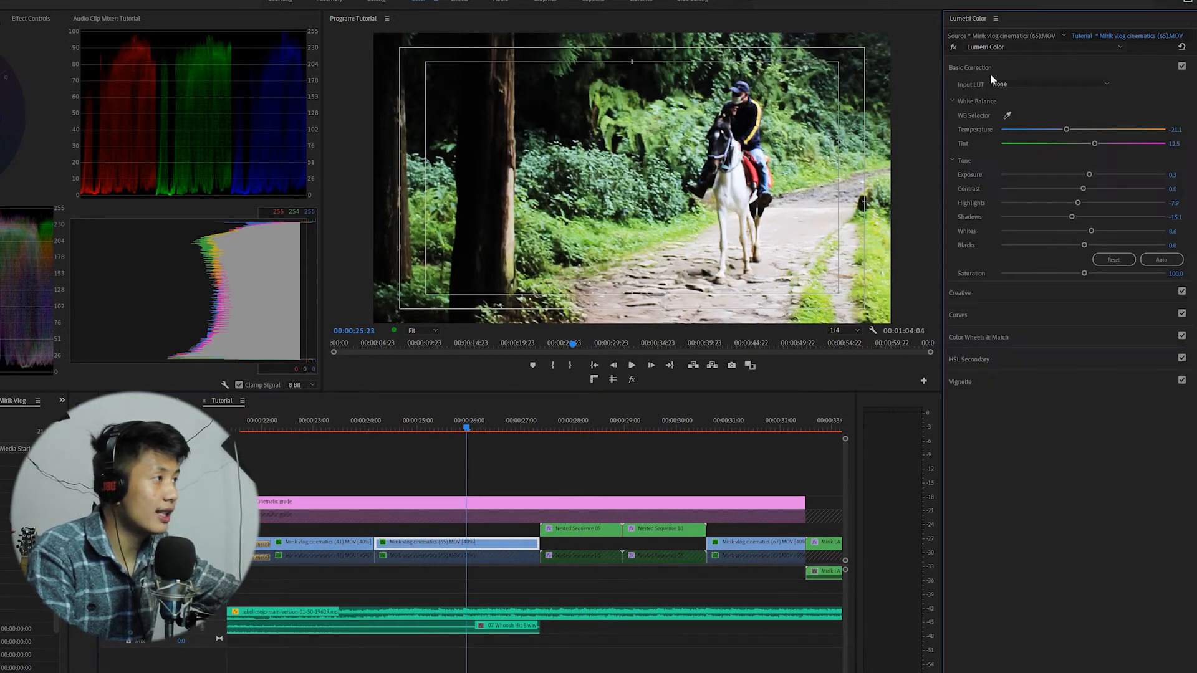
pyautogui.moveTo(1075, 204); pyautogui.dragTo(1080, 232)
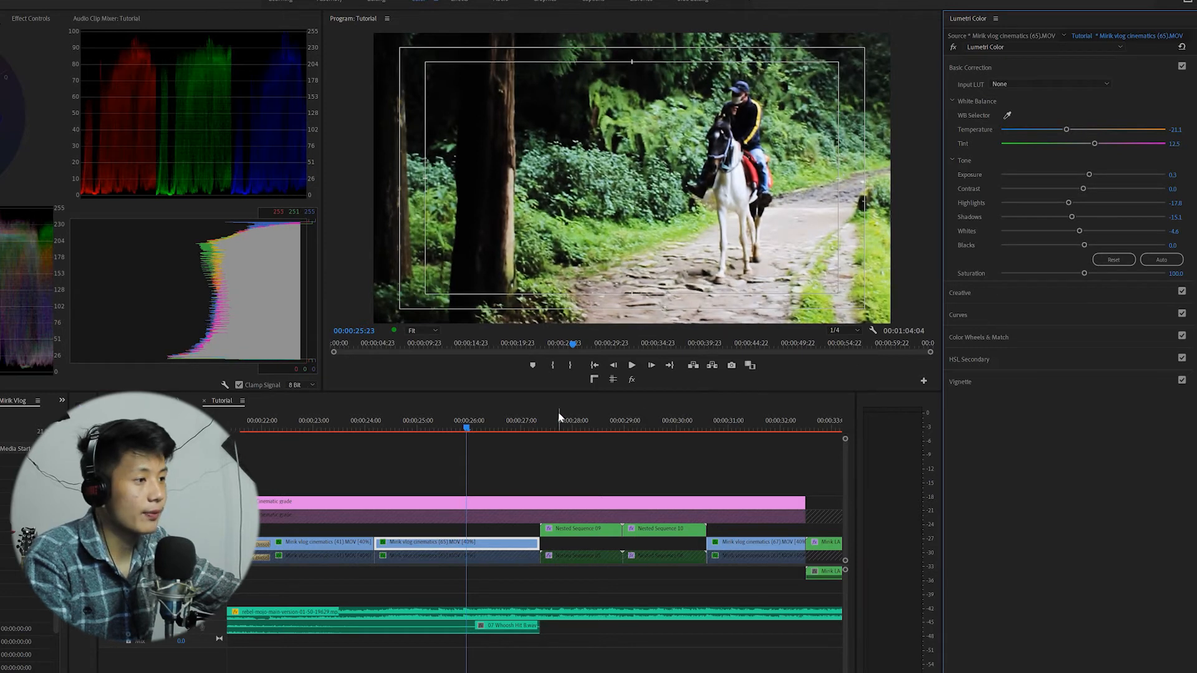
pyautogui.click(753, 421)
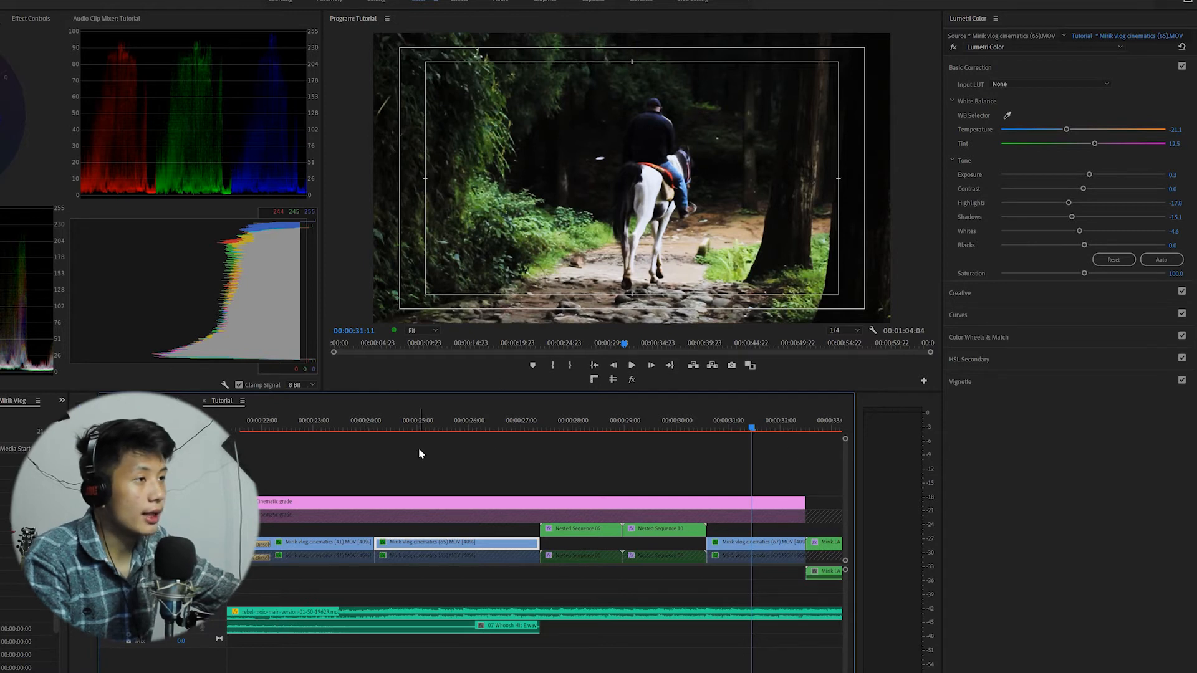
pyautogui.click(324, 435)
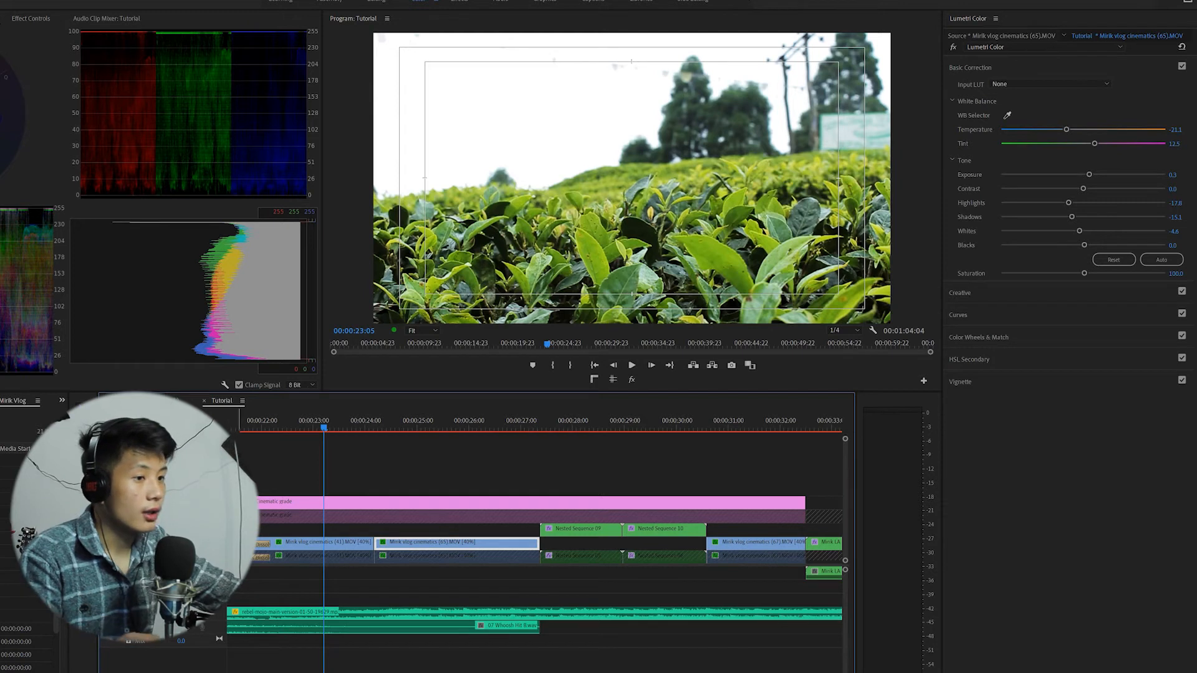
# On the Cinematic grade layer, open the Curves section and slightly raise green saturation on the Hue vs Saturation curve.
pyautogui.click(338, 512)
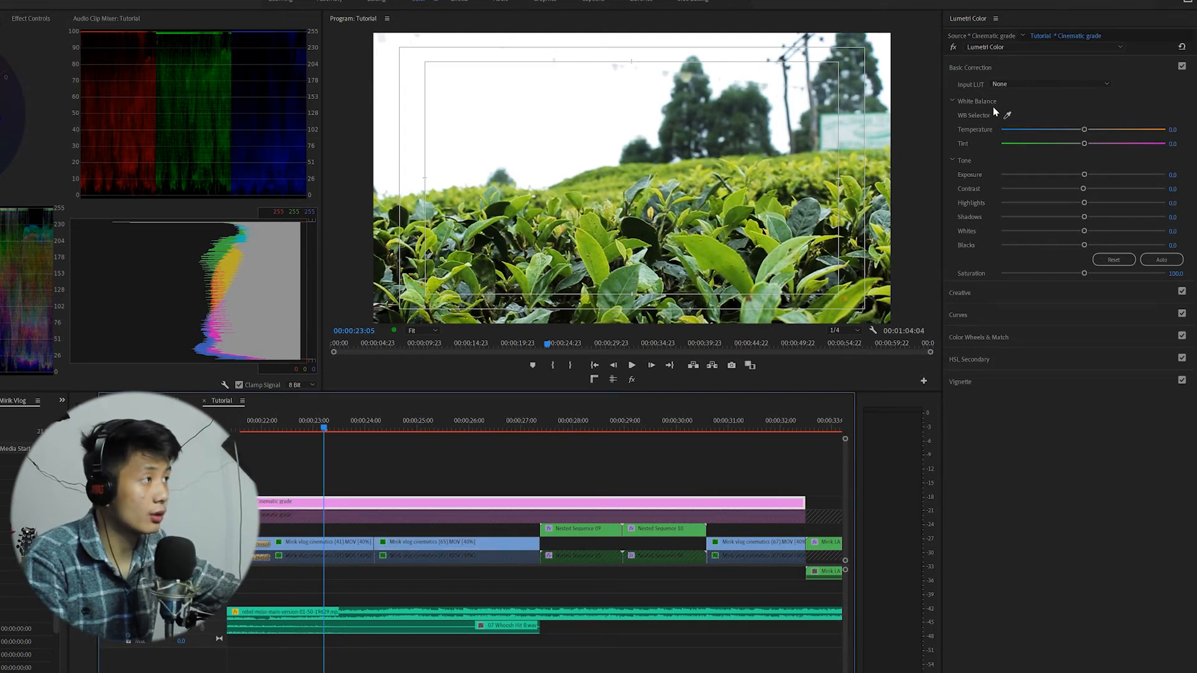
pyautogui.click(973, 68)
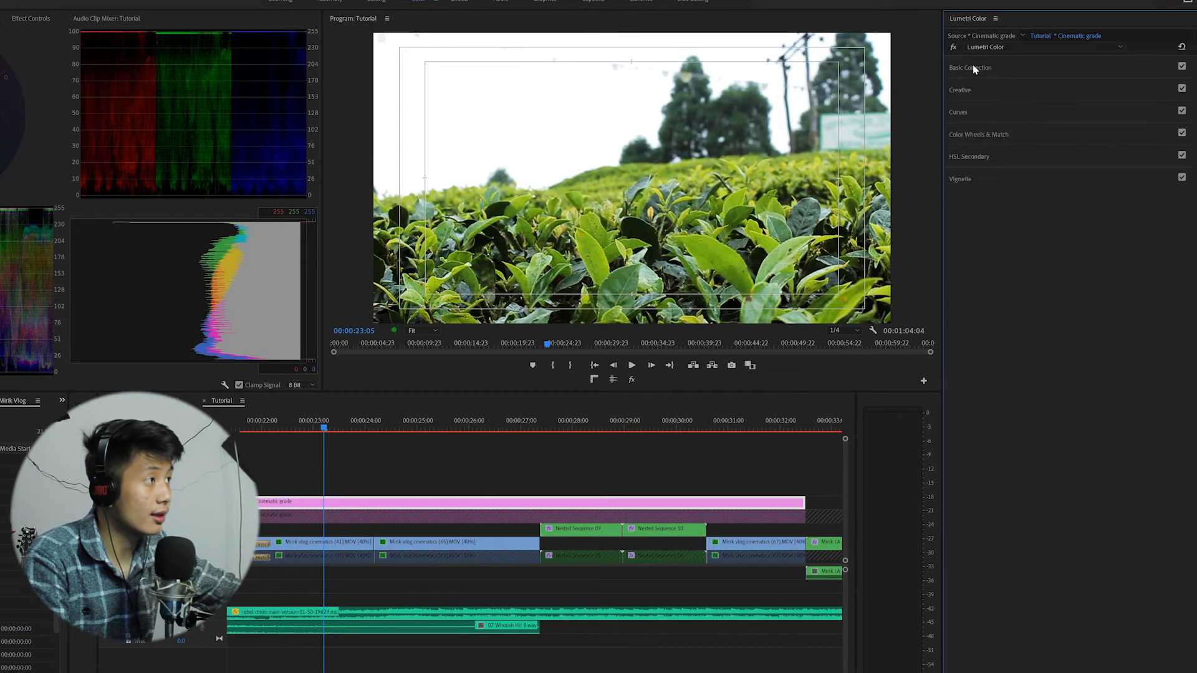
pyautogui.click(975, 116)
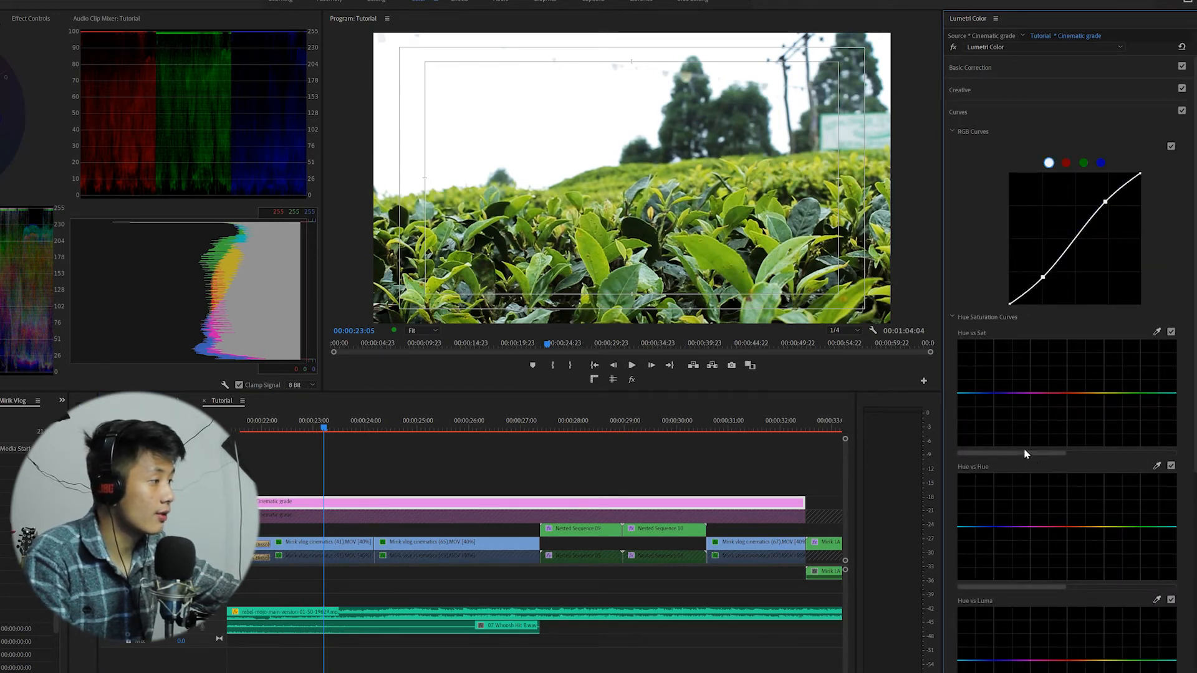
pyautogui.moveTo(1027, 454); pyautogui.dragTo(1092, 454)
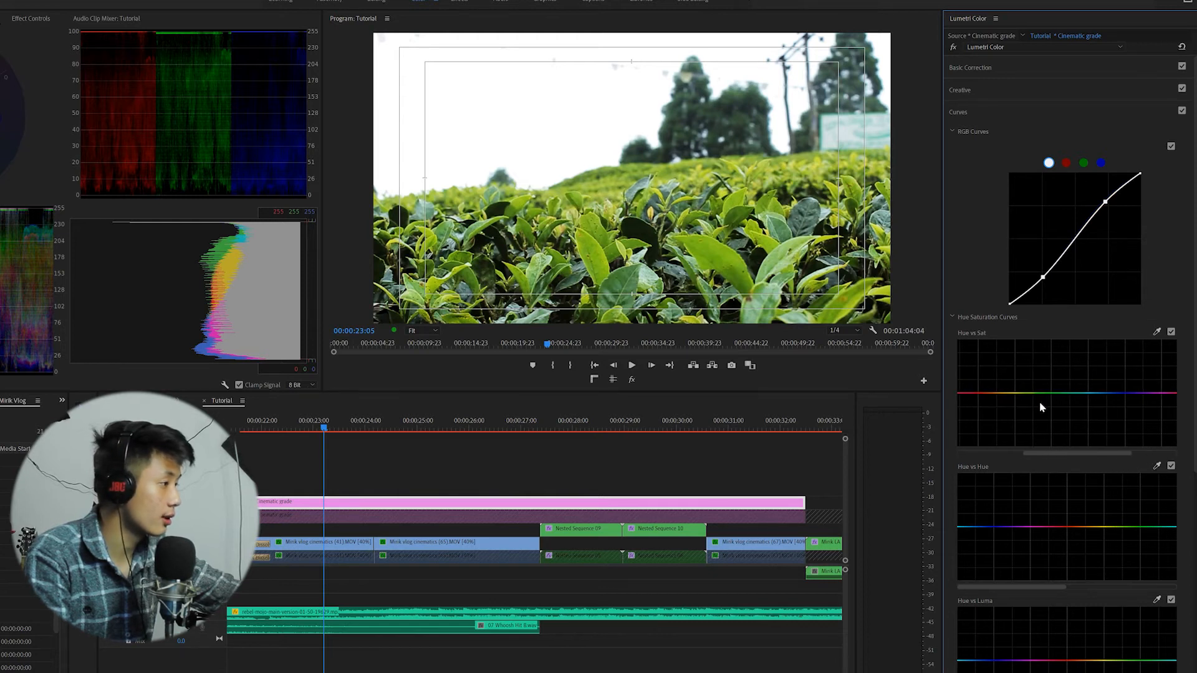
pyautogui.click(1007, 393)
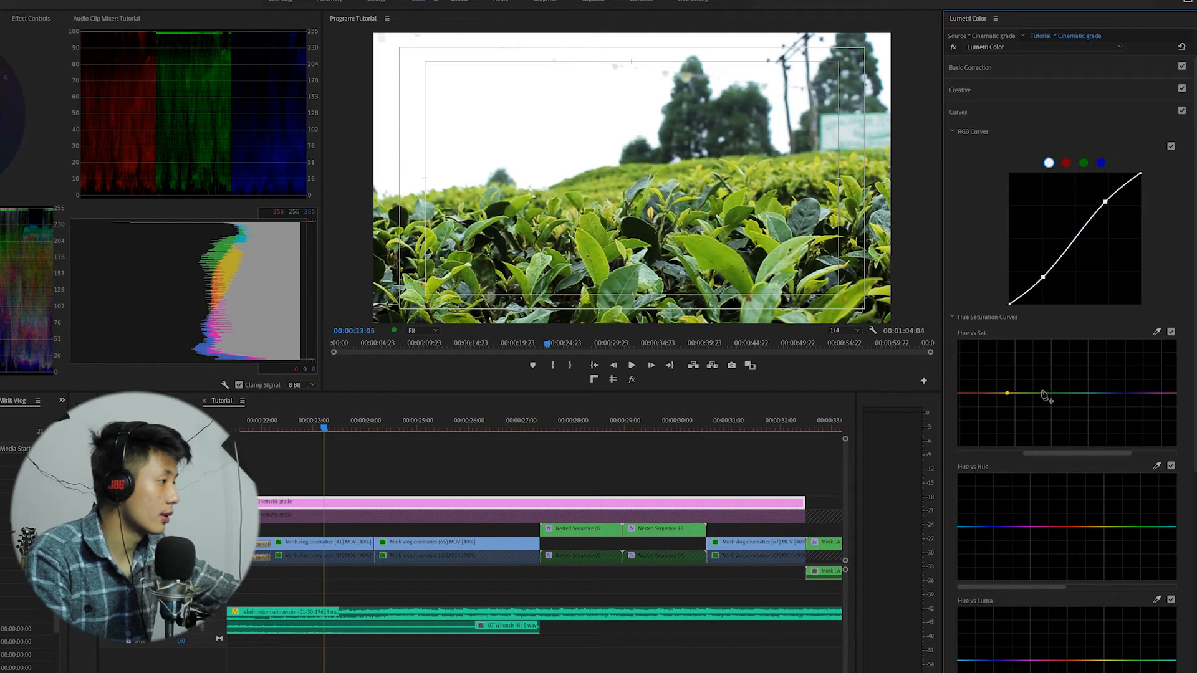
pyautogui.click(1110, 393)
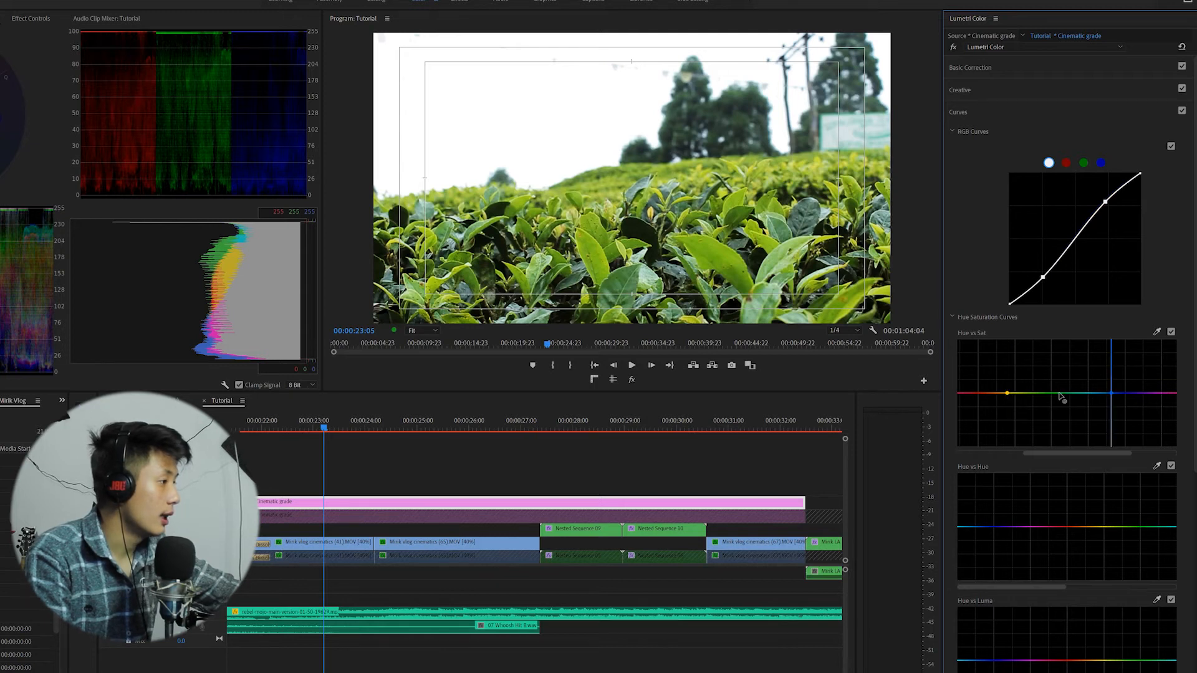
pyautogui.moveTo(1058, 394); pyautogui.dragTo(1057, 390)
# Add yellow, green and blue points on the Hue vs Hue curve and pull the green point down to shift greens.
pyautogui.moveTo(1044, 588); pyautogui.dragTo(1142, 591)
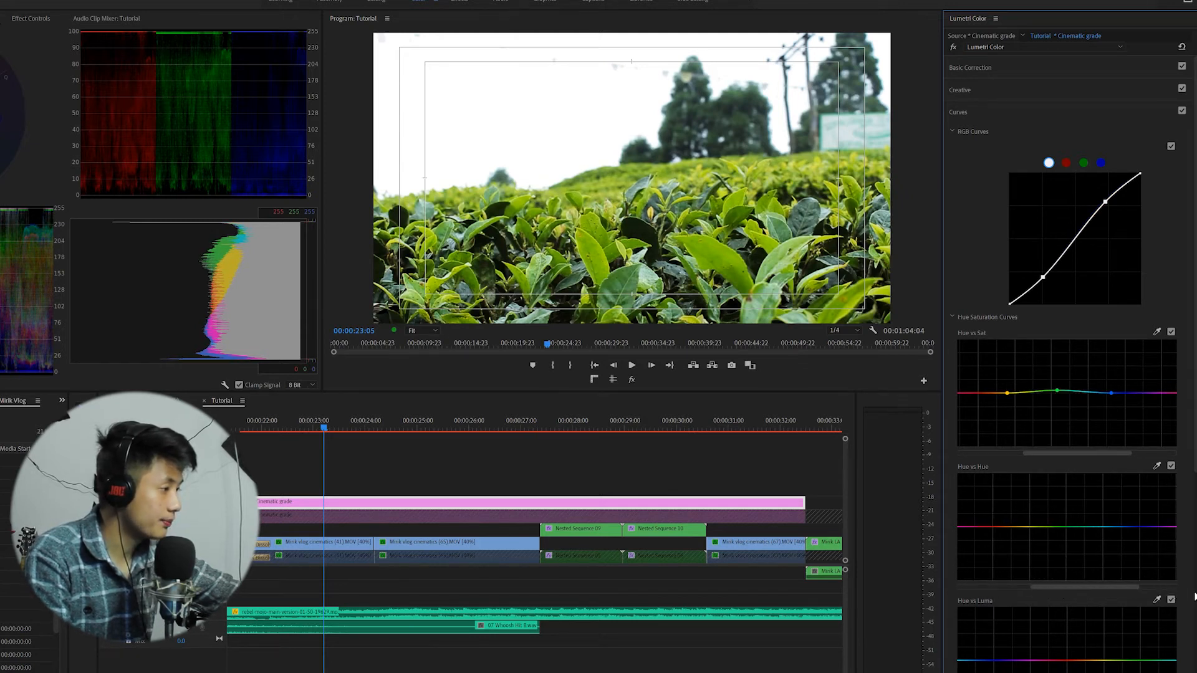
pyautogui.click(1011, 527)
pyautogui.click(1110, 526)
pyautogui.click(1062, 526)
pyautogui.moveTo(1065, 526); pyautogui.dragTo(1064, 535)
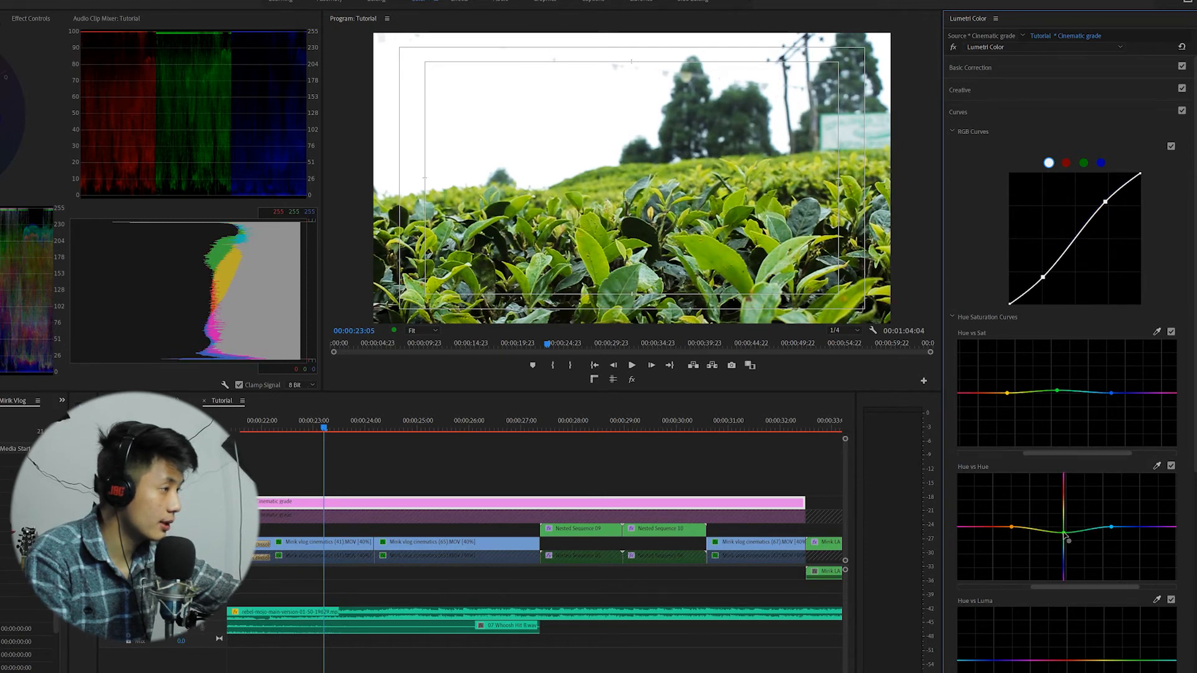
pyautogui.moveTo(1065, 534); pyautogui.dragTo(1065, 535)
pyautogui.moveTo(1075, 583); pyautogui.dragTo(1133, 592)
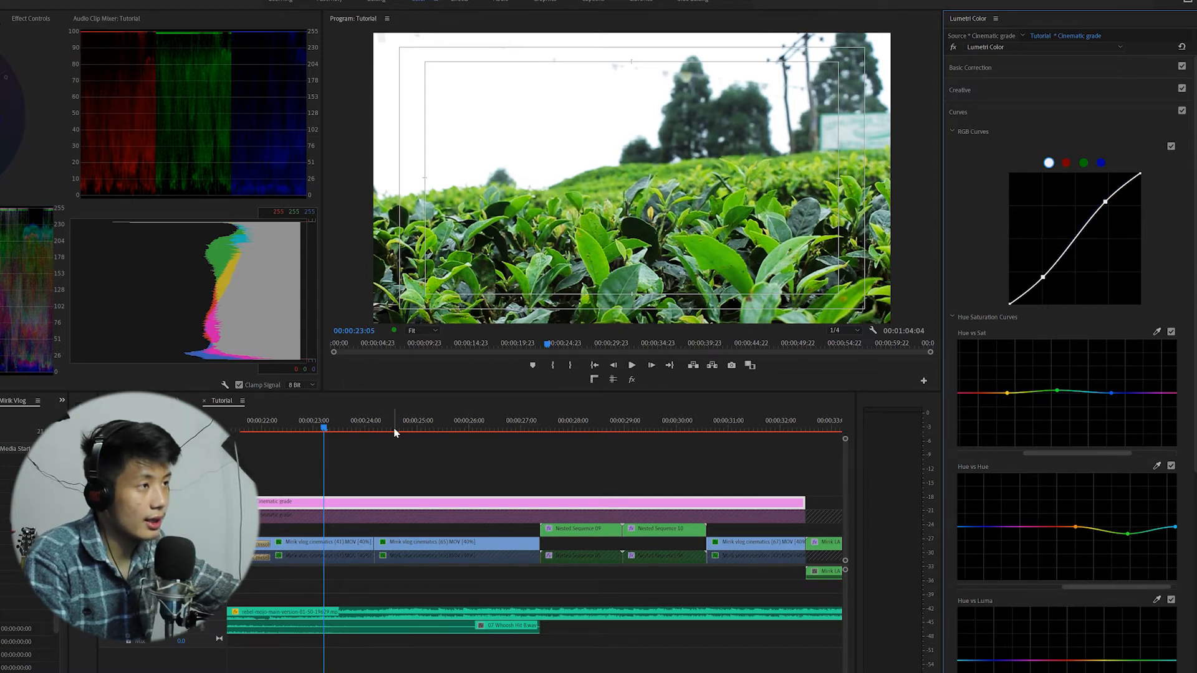
# Jump to the horse rider shot and add two more points in the orange-red range of the Hue vs Hue curve.
pyautogui.click(424, 428)
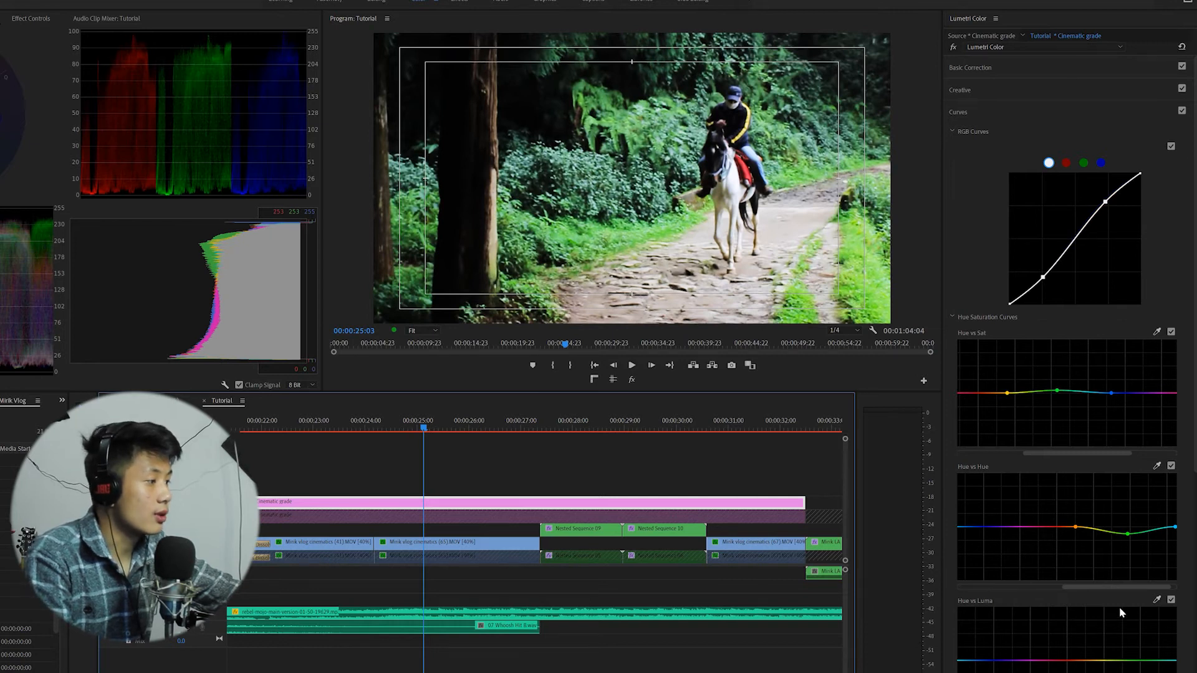
pyautogui.click(1038, 527)
pyautogui.click(1060, 529)
pyautogui.moveTo(1059, 529); pyautogui.dragTo(1059, 526)
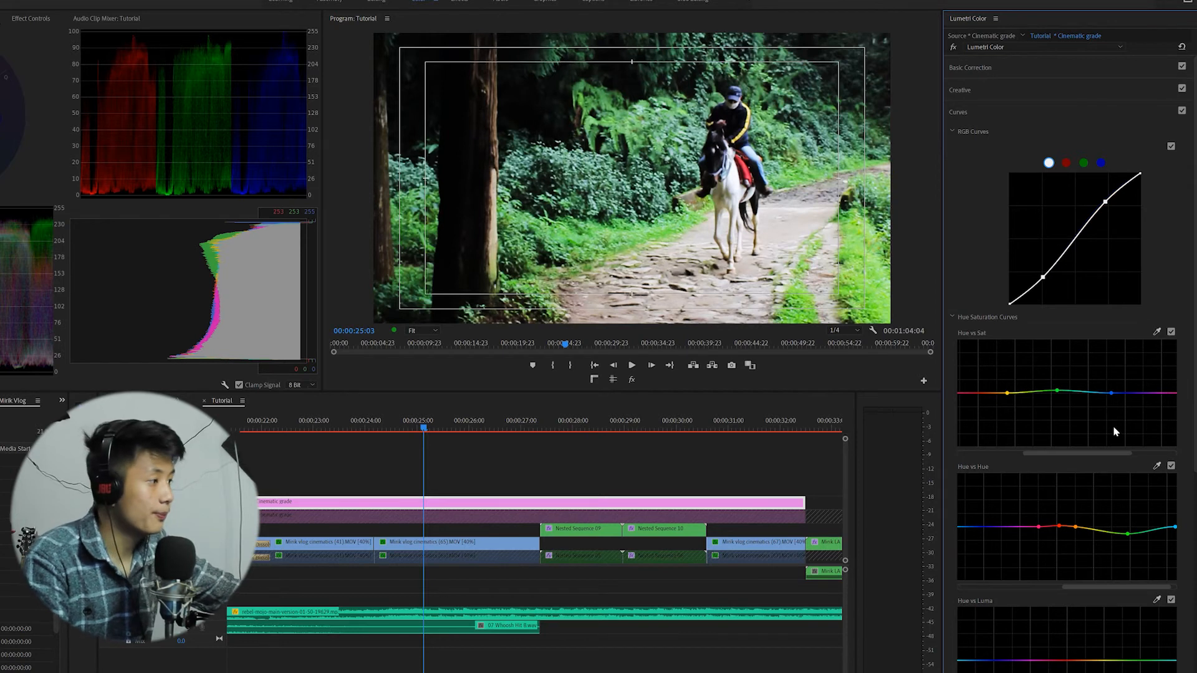
# Refine the yellow point on the Hue vs Saturation curve and push up a new yellow point on the Hue vs Hue curve.
pyautogui.scroll(-1, 1087, 539)
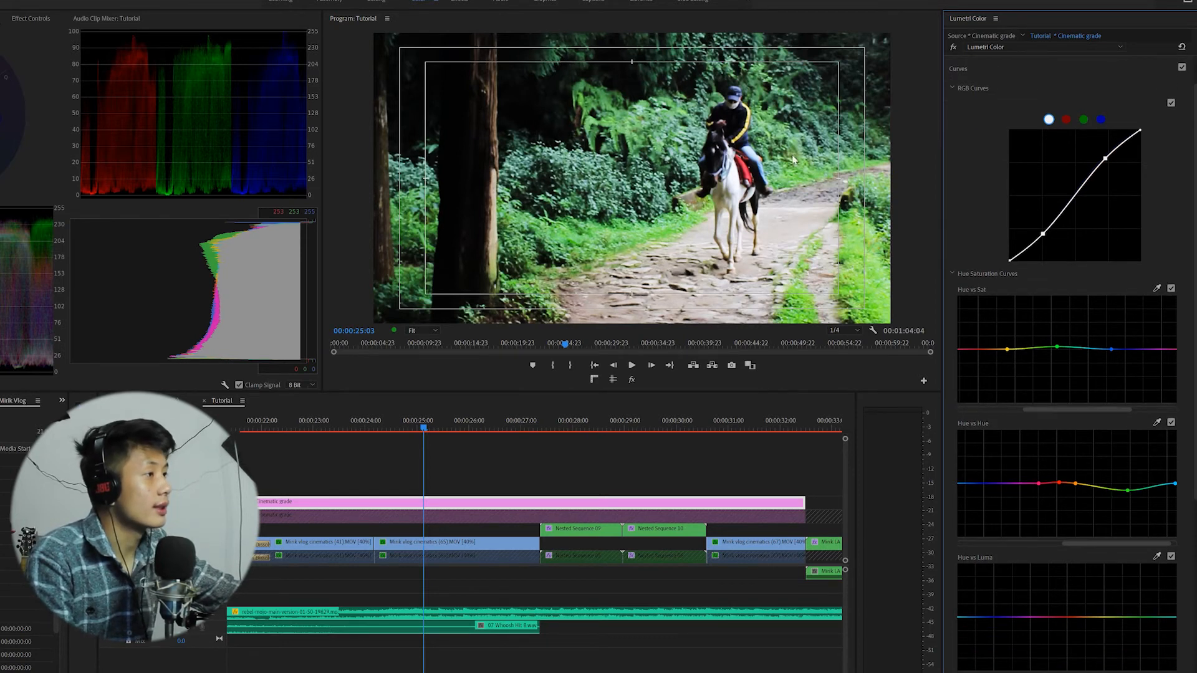
pyautogui.moveTo(1066, 414); pyautogui.dragTo(1116, 411)
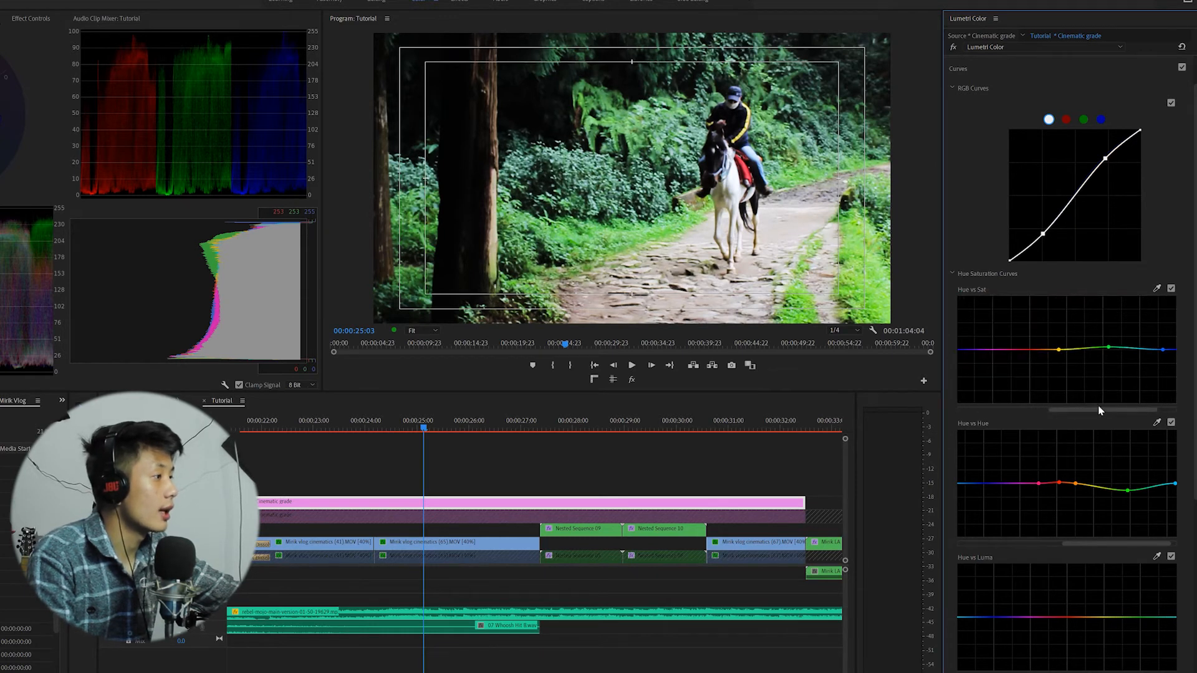
pyautogui.click(1068, 349)
pyautogui.moveTo(1058, 349); pyautogui.dragTo(1059, 341)
pyautogui.moveTo(1061, 344); pyautogui.dragTo(1062, 355)
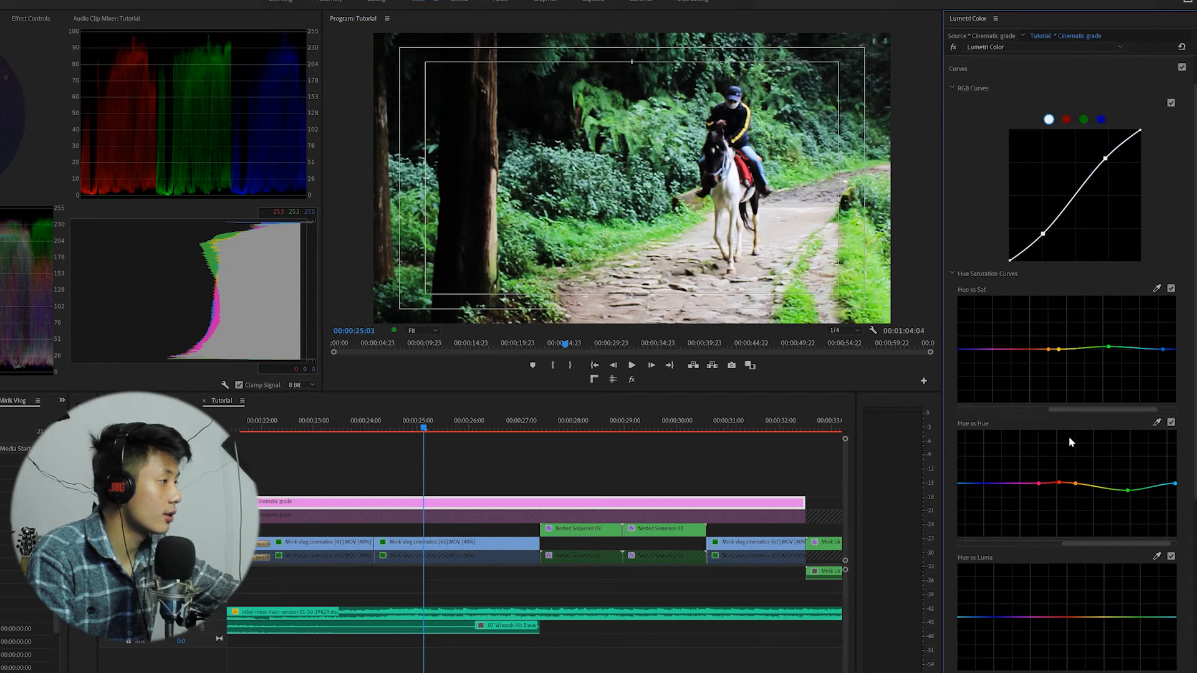
pyautogui.click(1089, 485)
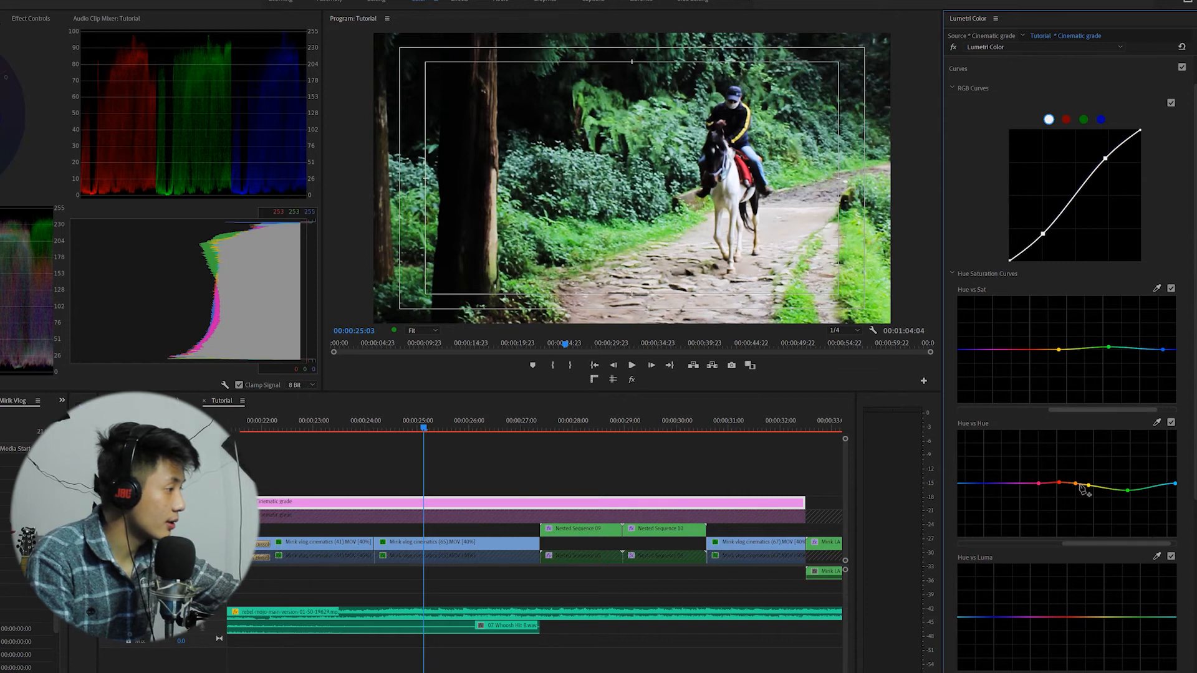
pyautogui.moveTo(1082, 487); pyautogui.dragTo(1081, 478)
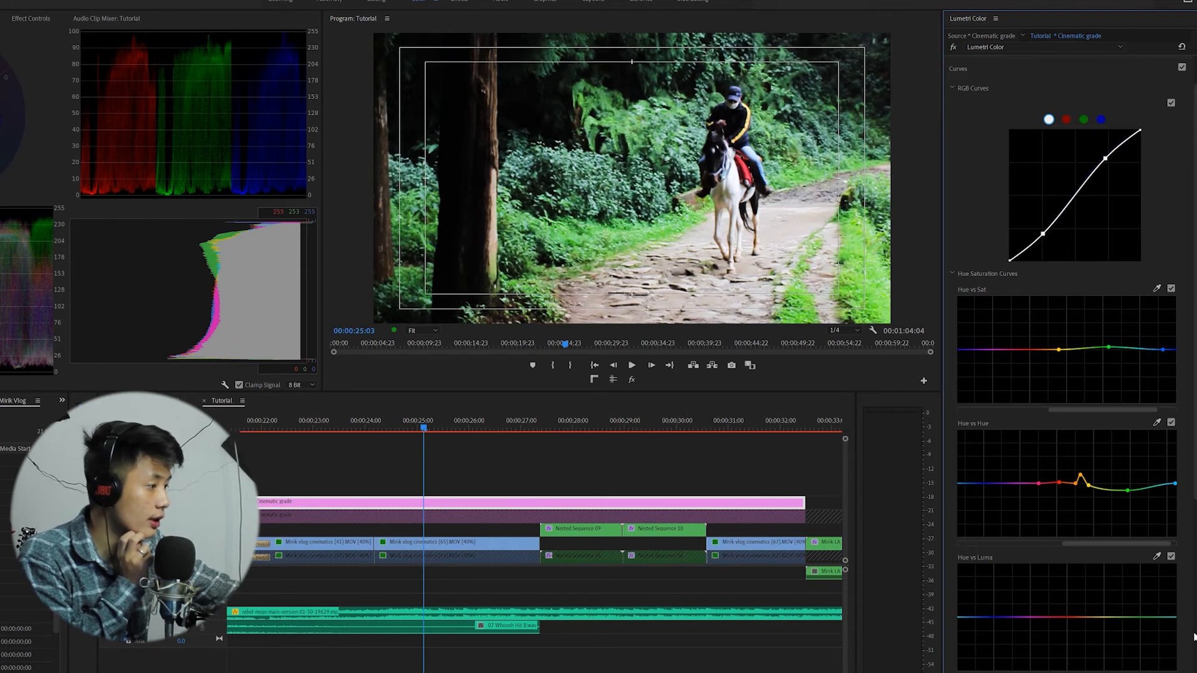
# Add yellow, green and cyan points on the Hue vs Luma curve and pull the green point slightly down.
pyautogui.moveTo(1115, 672); pyautogui.dragTo(1075, 672)
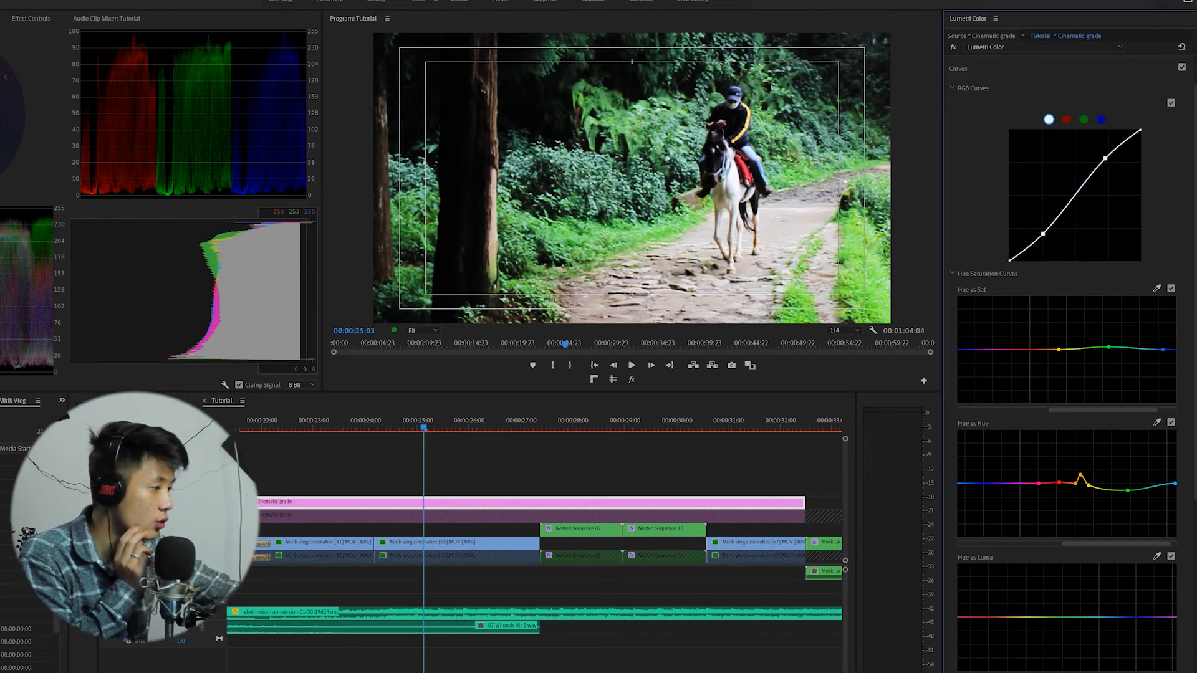
pyautogui.click(1024, 617)
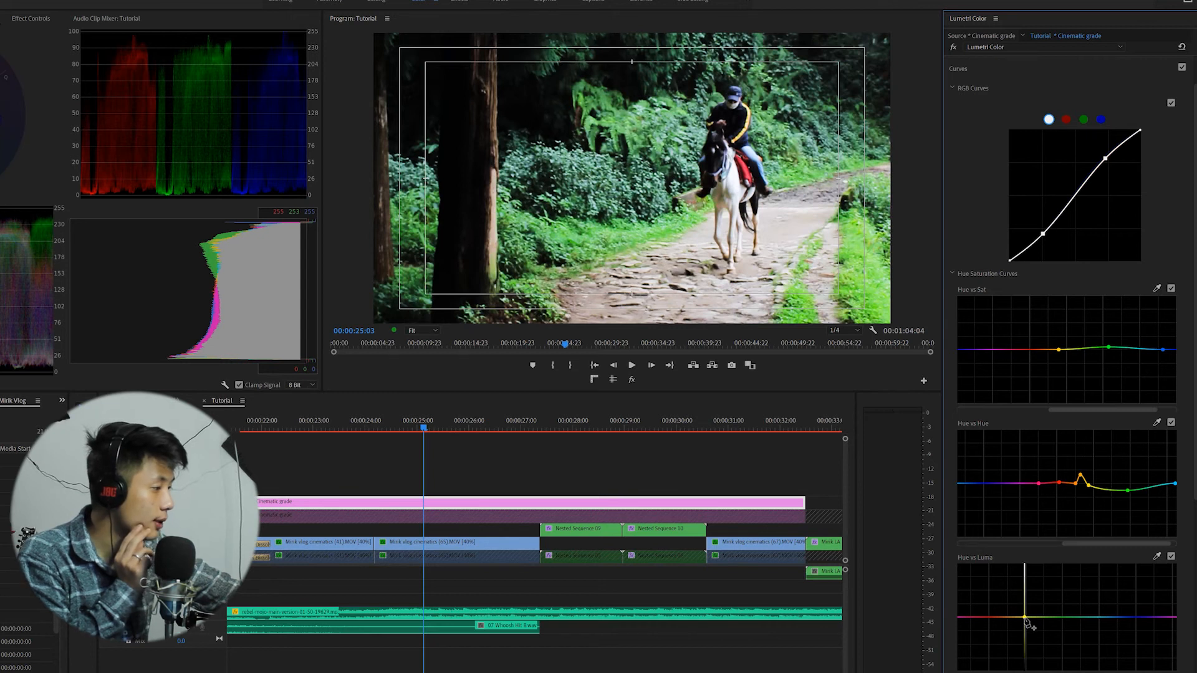
pyautogui.click(1098, 617)
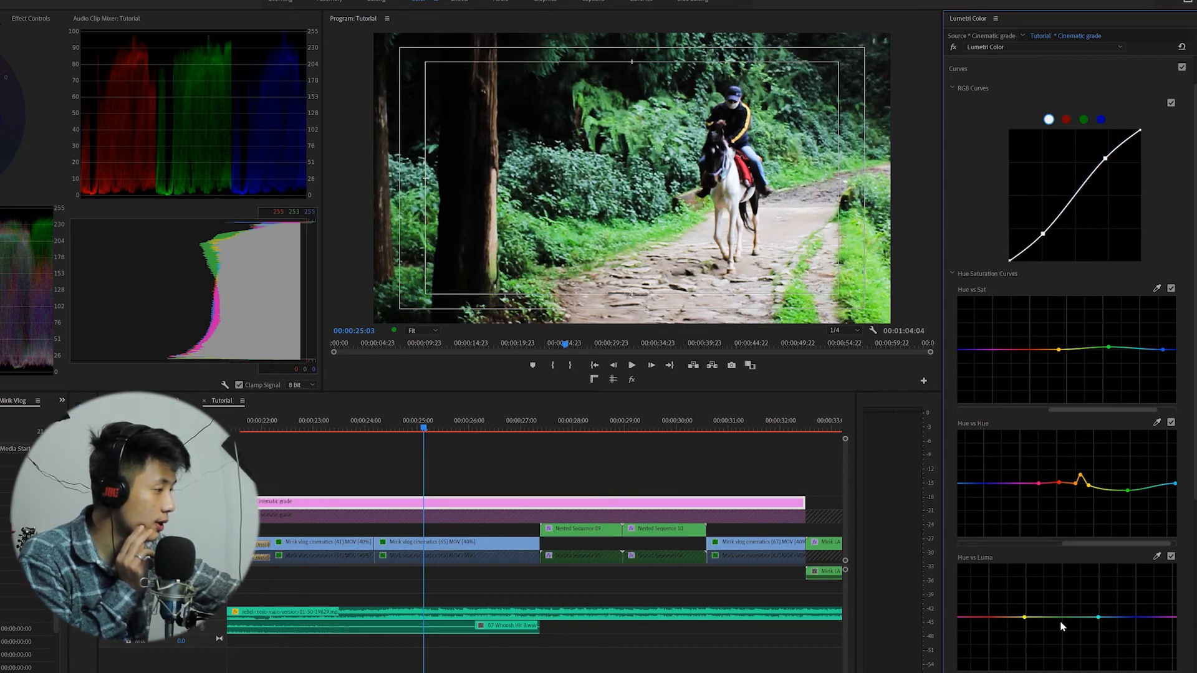
pyautogui.click(1062, 619)
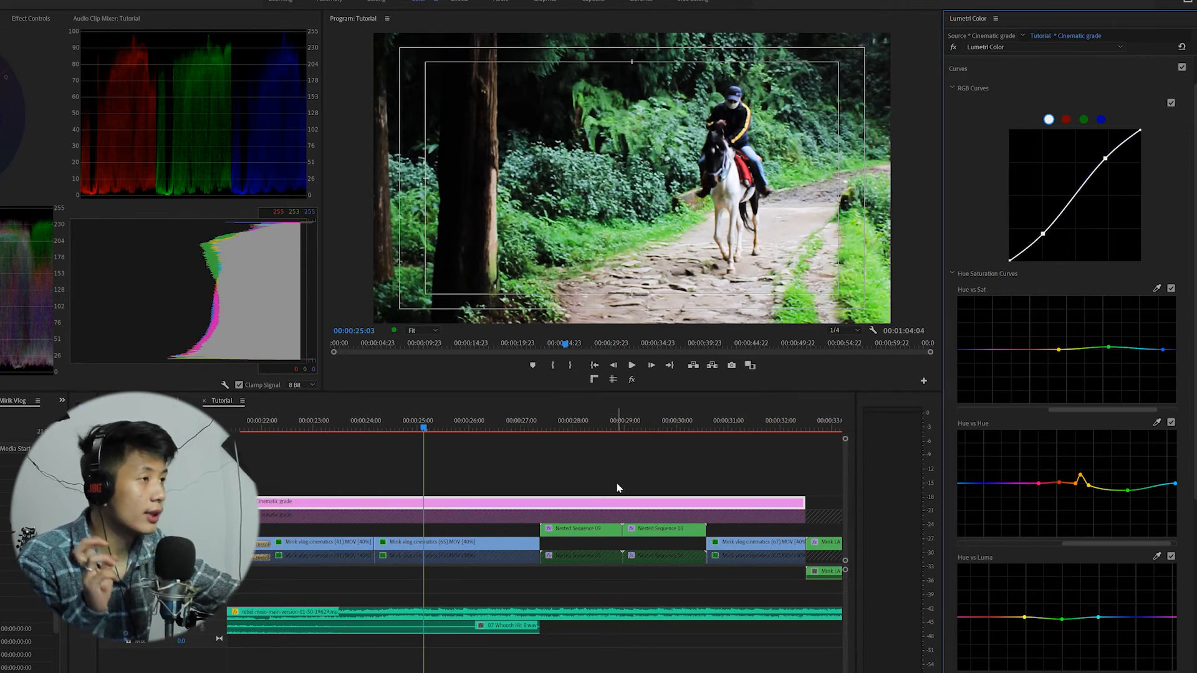
# Scrub through the following shots in the sequence to review the grade.
pyautogui.moveTo(570, 428); pyautogui.dragTo(609, 430)
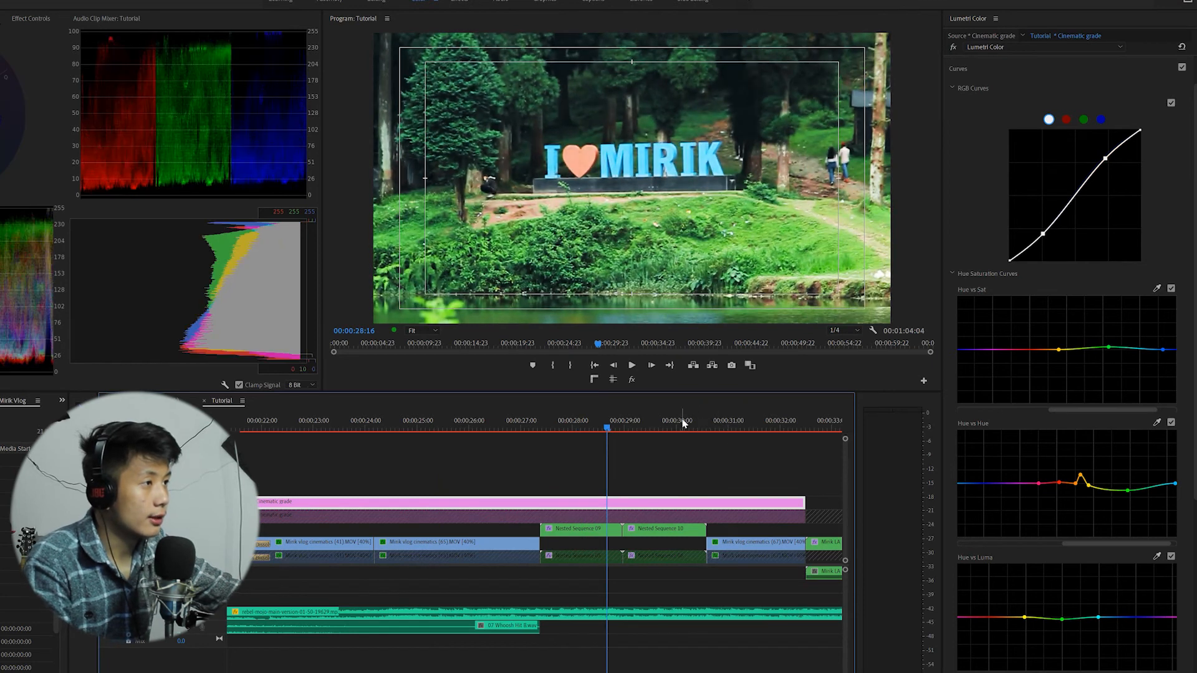
pyautogui.click(751, 422)
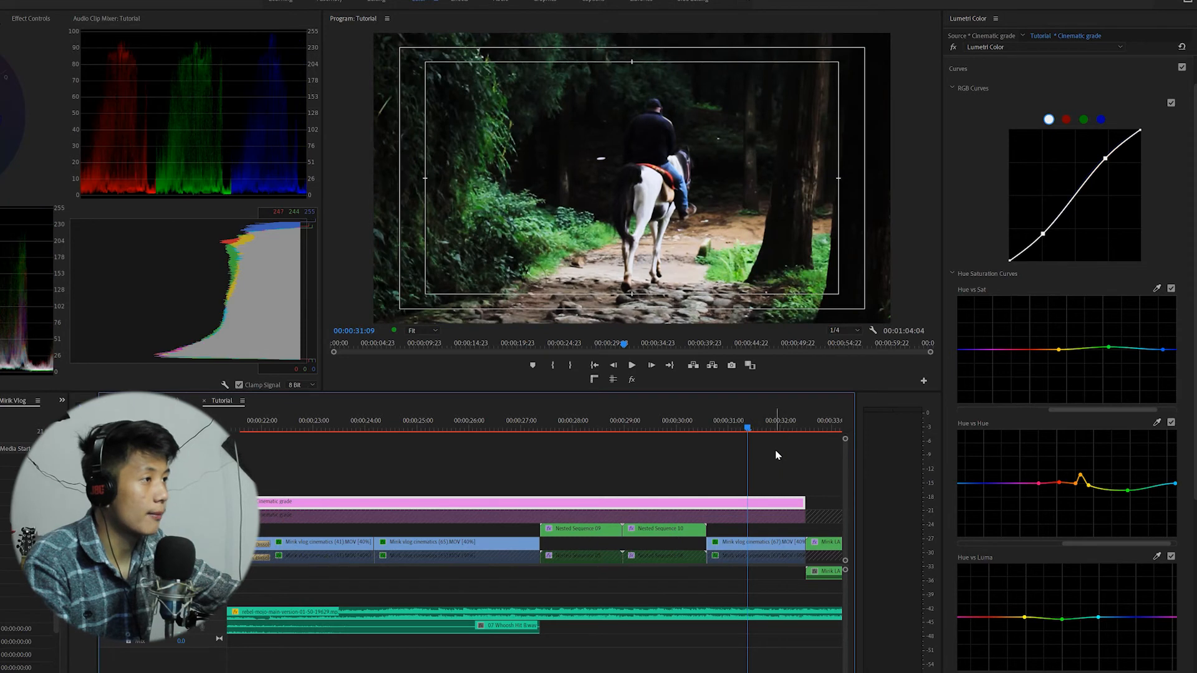
pyautogui.hscroll(2, 742, 455)
pyautogui.hscroll(-4, 548, 478)
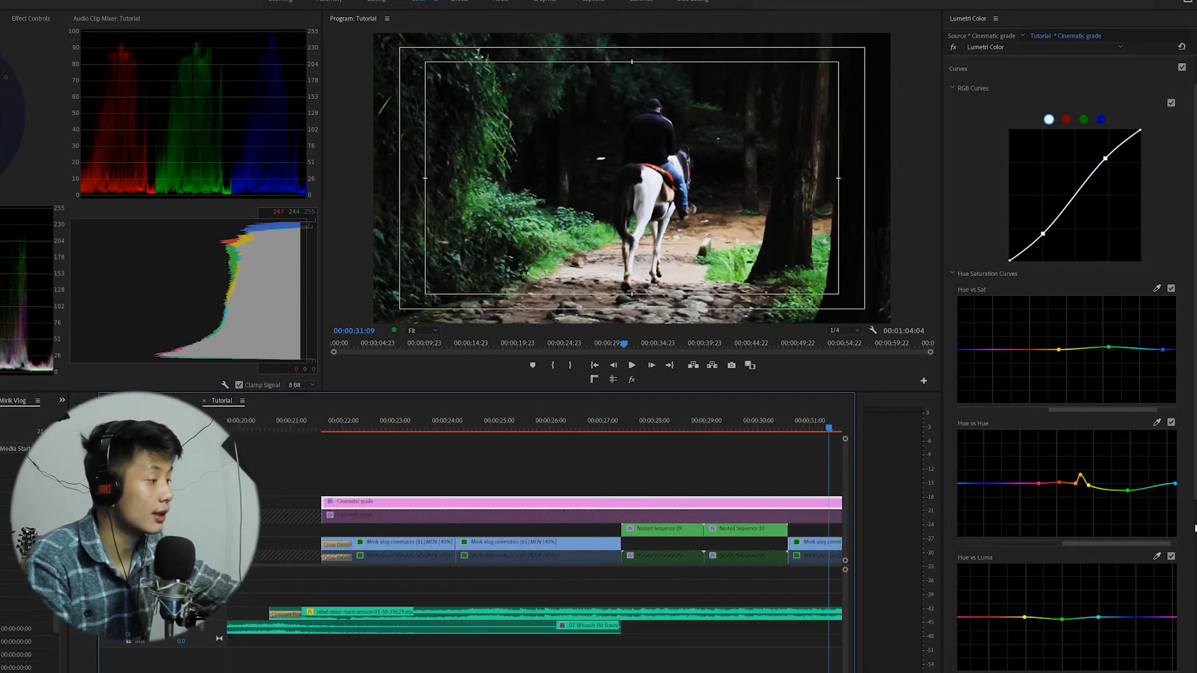
# Desaturate the shadows by adding a point on the Luma vs Saturation curve and dragging its dark end down.
pyautogui.scroll(-5, 1125, 559)
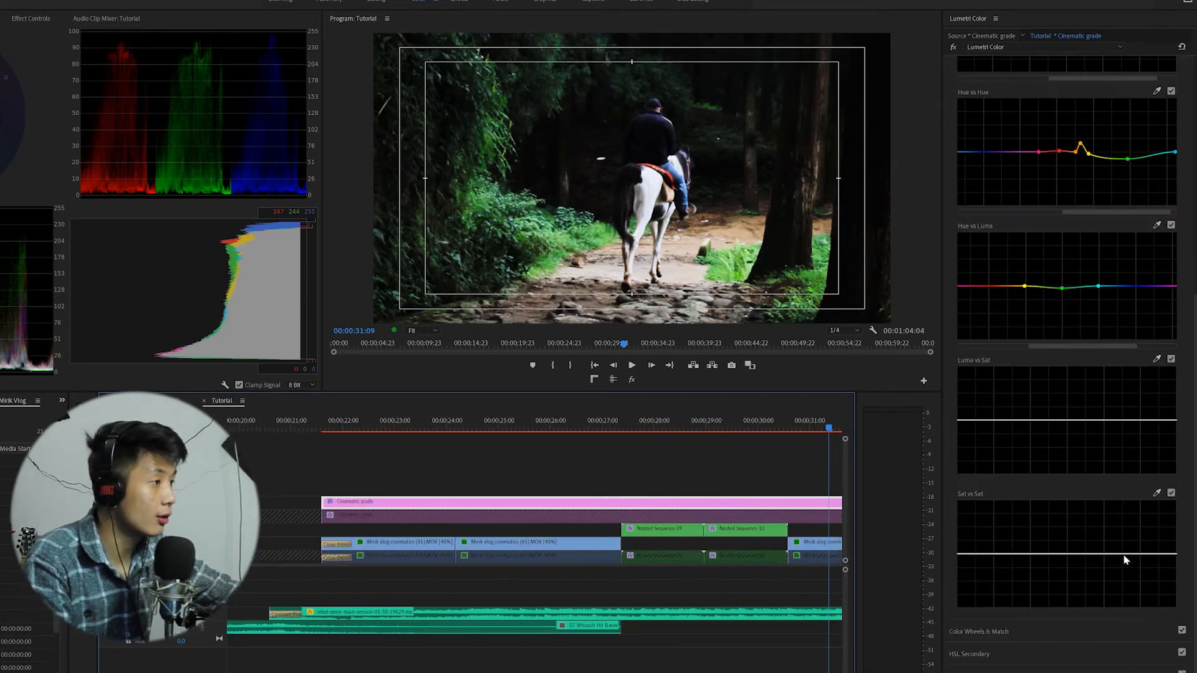
pyautogui.click(1029, 420)
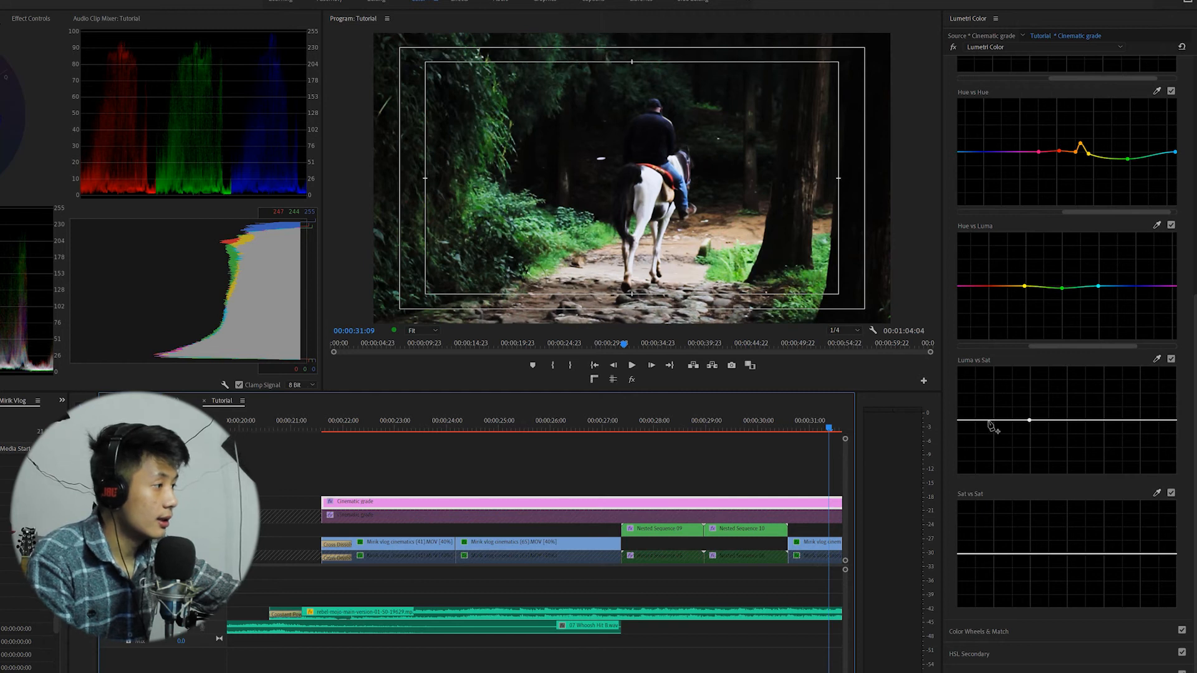
pyautogui.moveTo(967, 420); pyautogui.dragTo(959, 435)
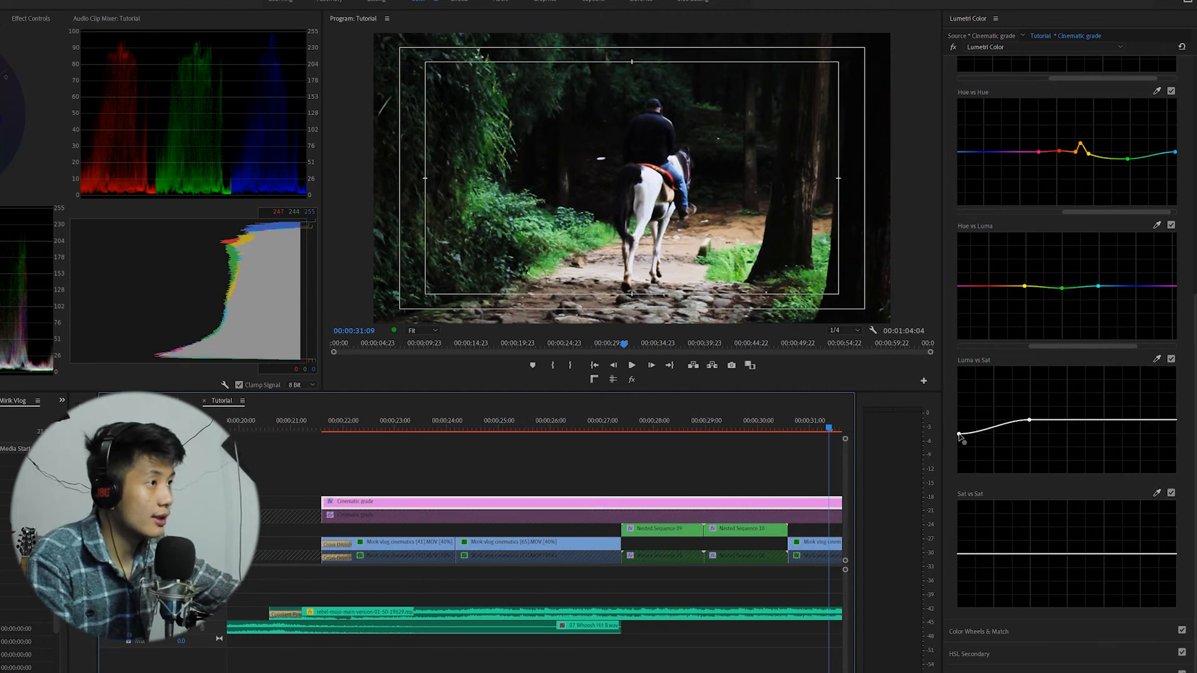
# Return to the horse rider shot, open the Creative section and raise Vibrance to about 13.2.
pyautogui.click(484, 429)
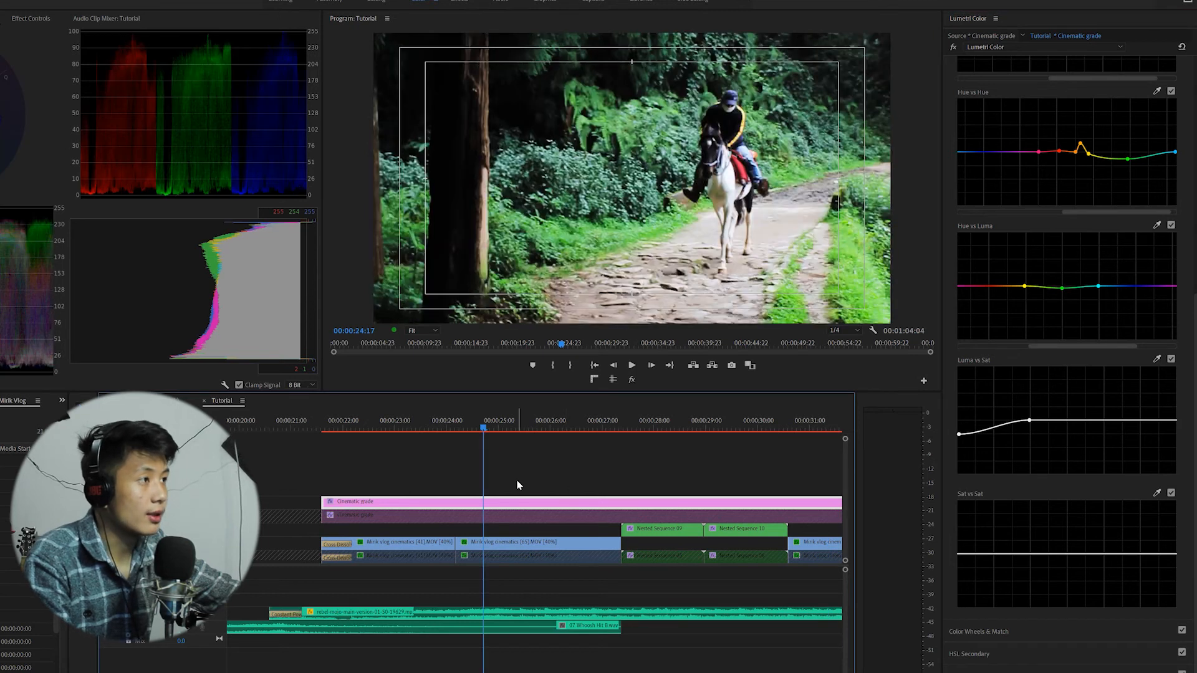
pyautogui.scroll(10, 1031, 146)
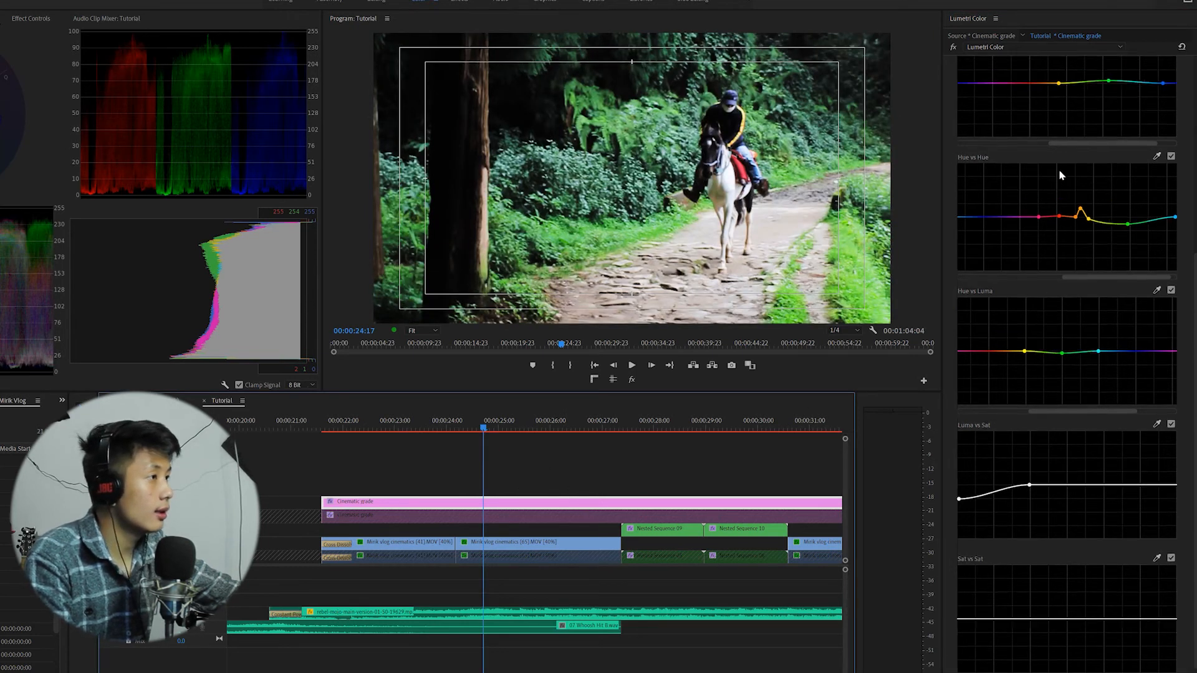
pyautogui.click(980, 89)
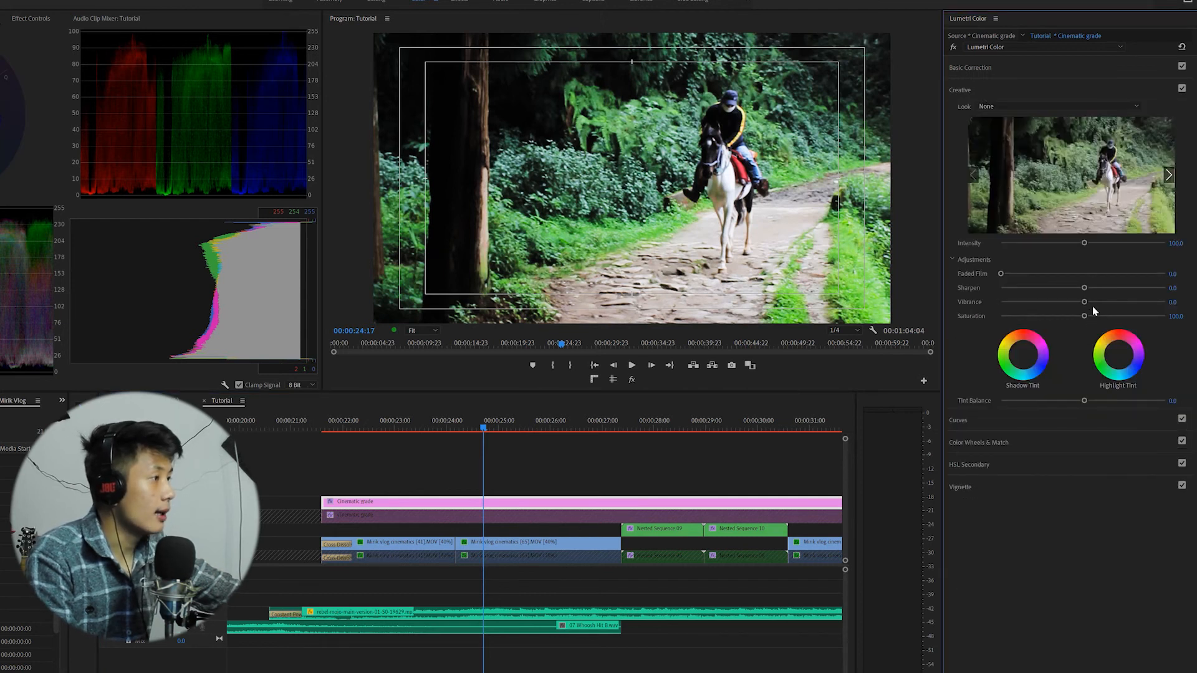
pyautogui.click(1094, 301)
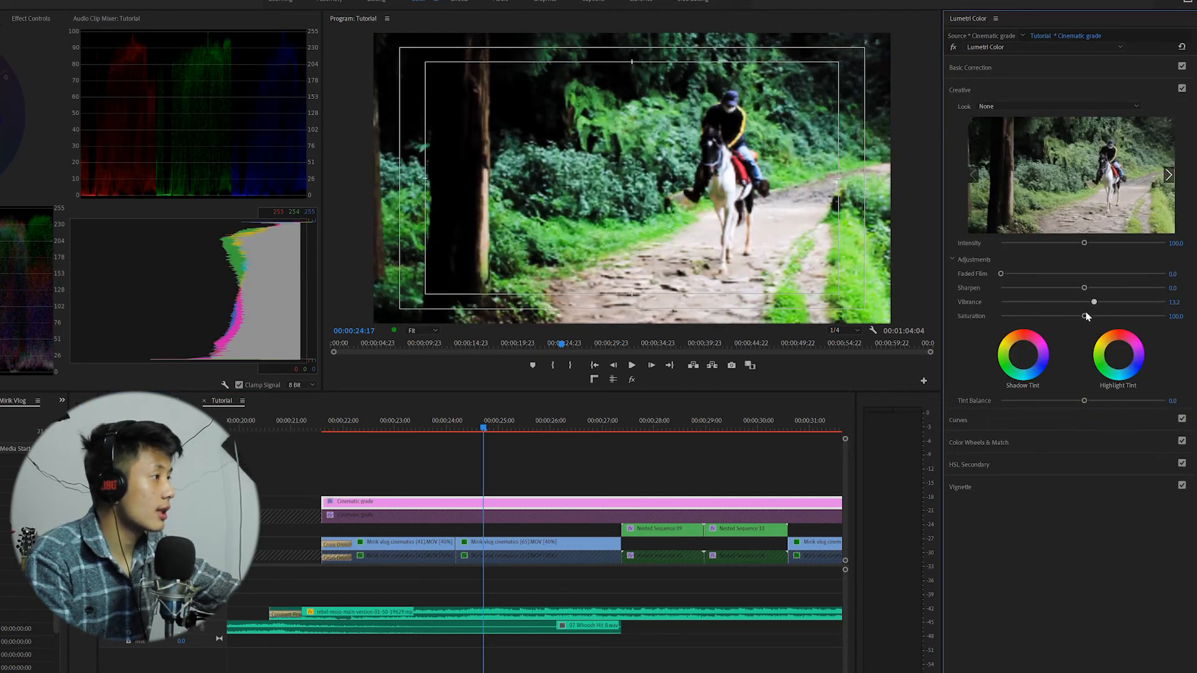
# Try lowering the Creative Saturation to 80, then set it back to 100.
pyautogui.moveTo(1085, 316); pyautogui.dragTo(1079, 318)
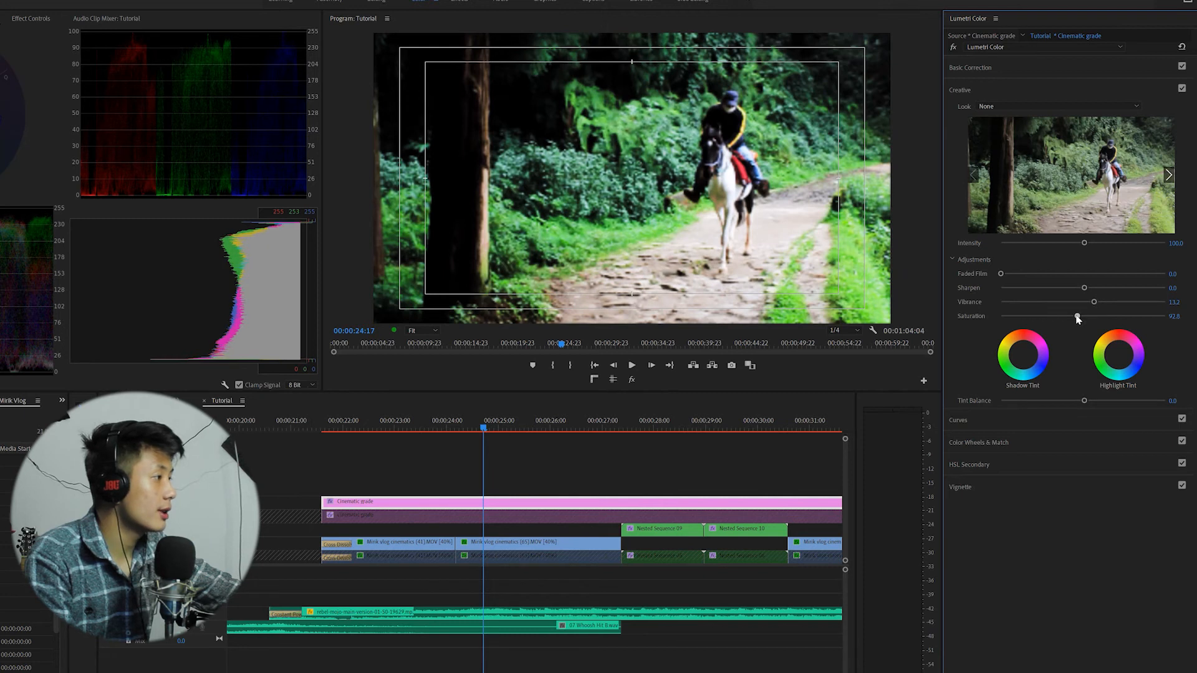
pyautogui.click(1173, 316)
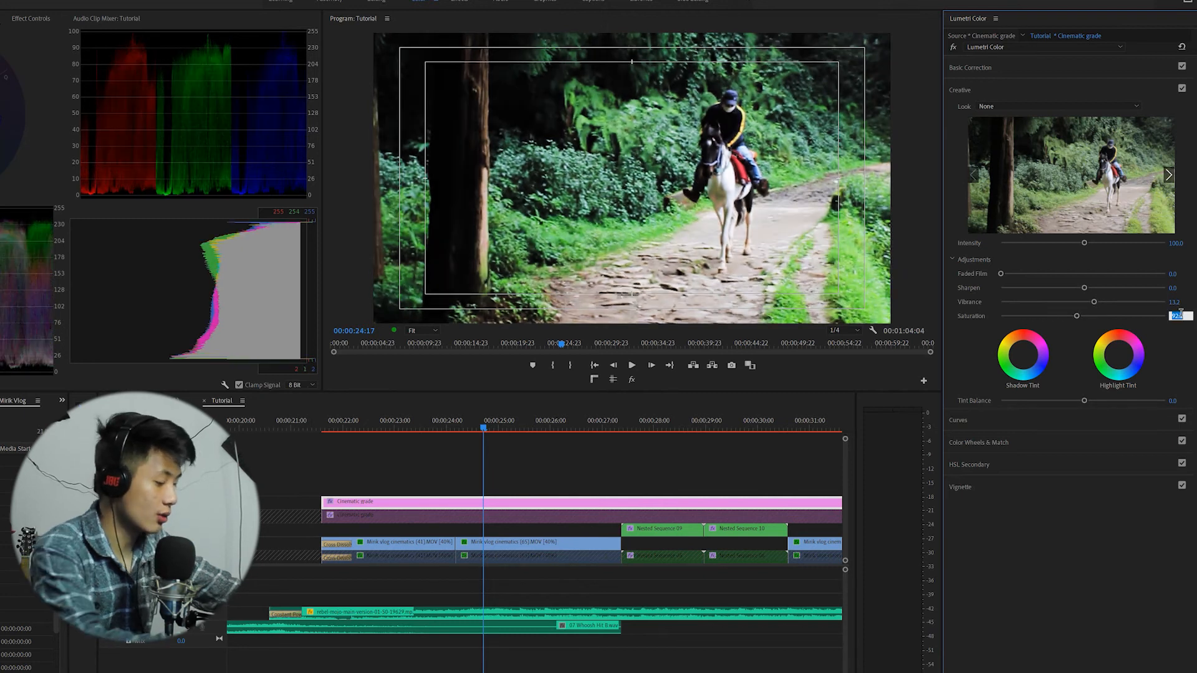
pyautogui.press('Return')
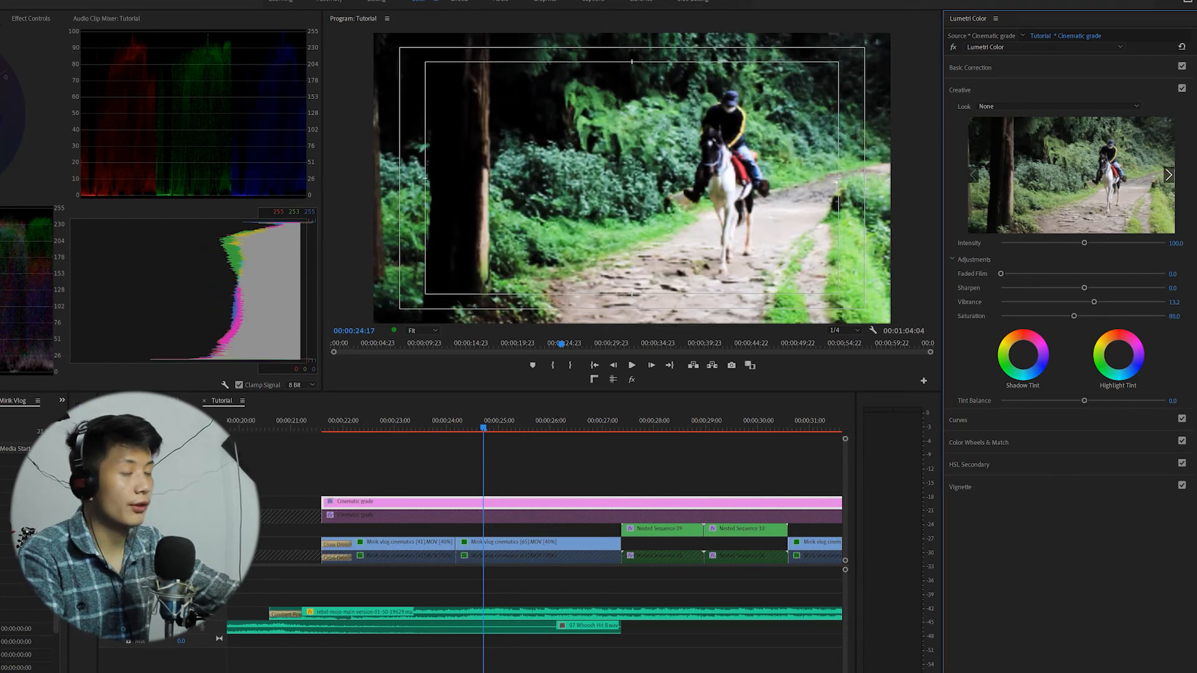
pyautogui.click(1178, 316)
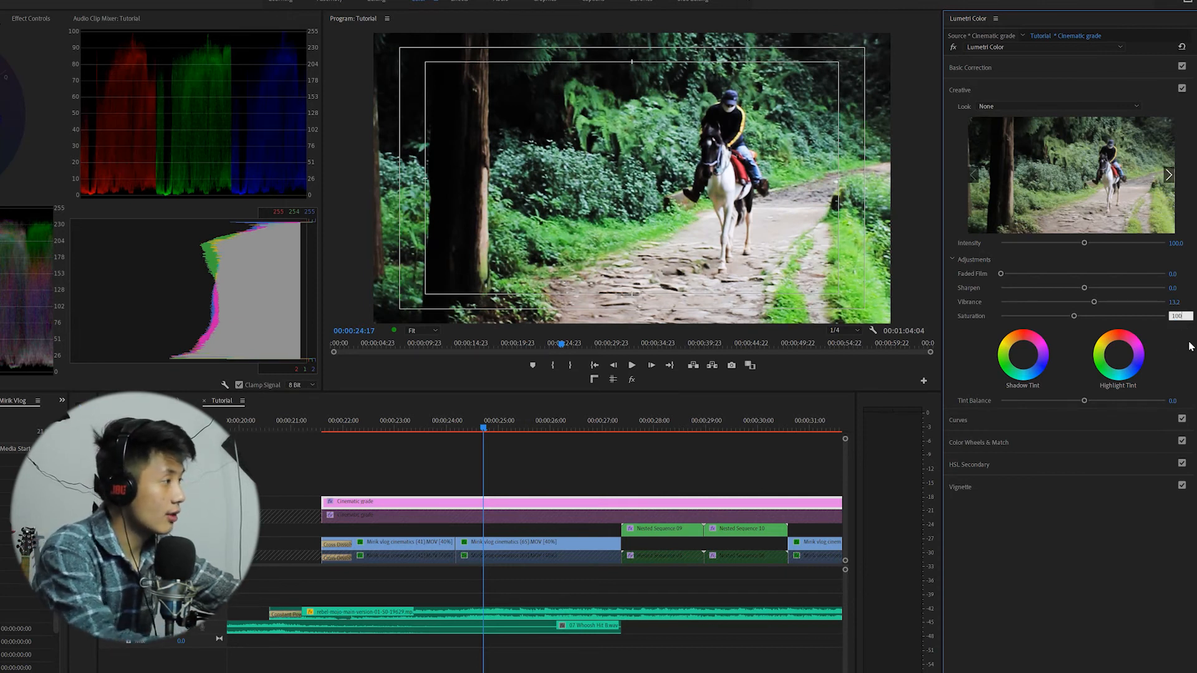
pyautogui.press('Return')
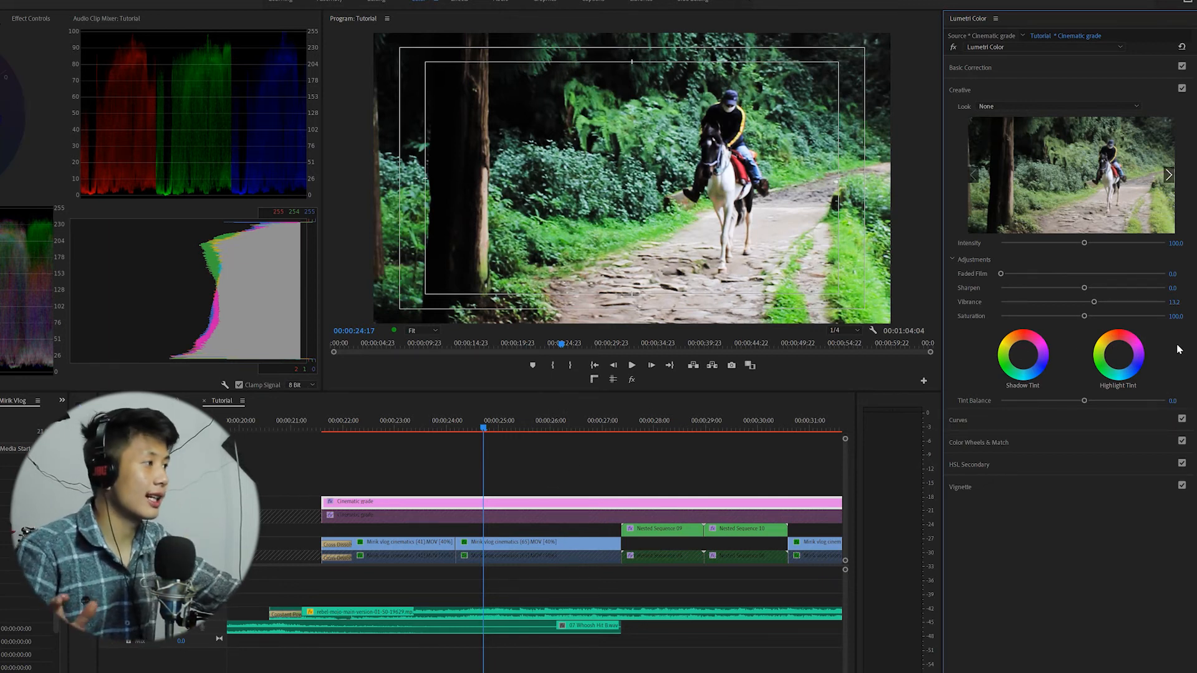
# Set the Creative Saturation to 95.
pyautogui.click(1176, 317)
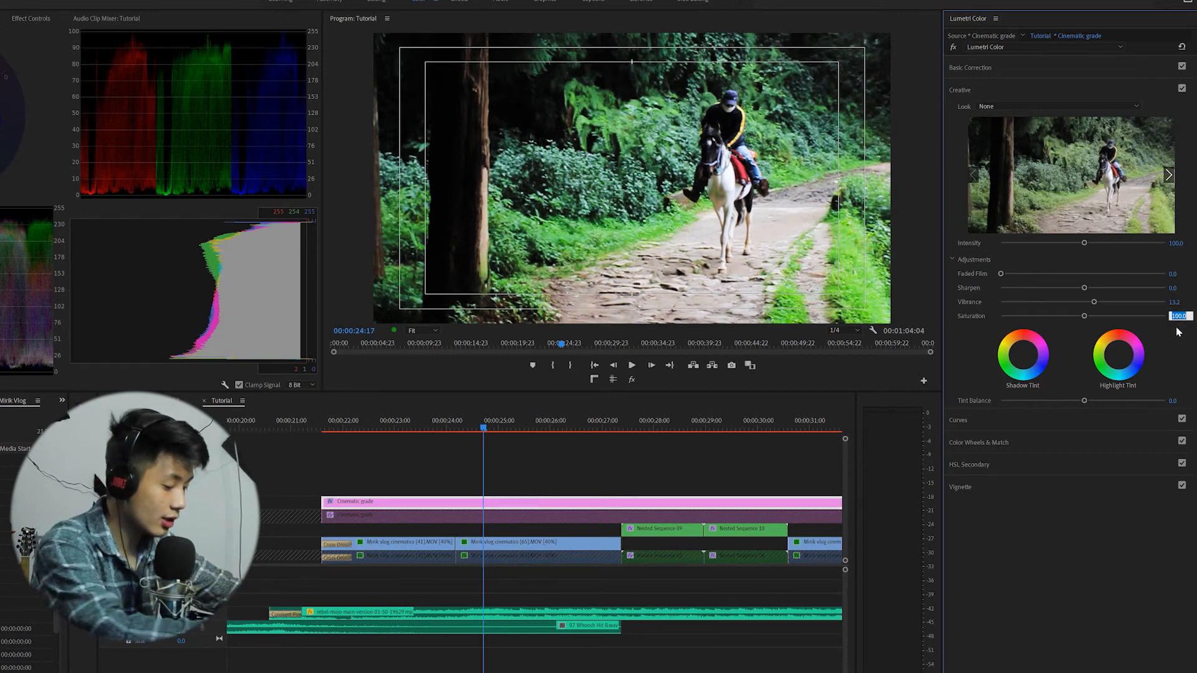
pyautogui.write('95')
pyautogui.press('Return')
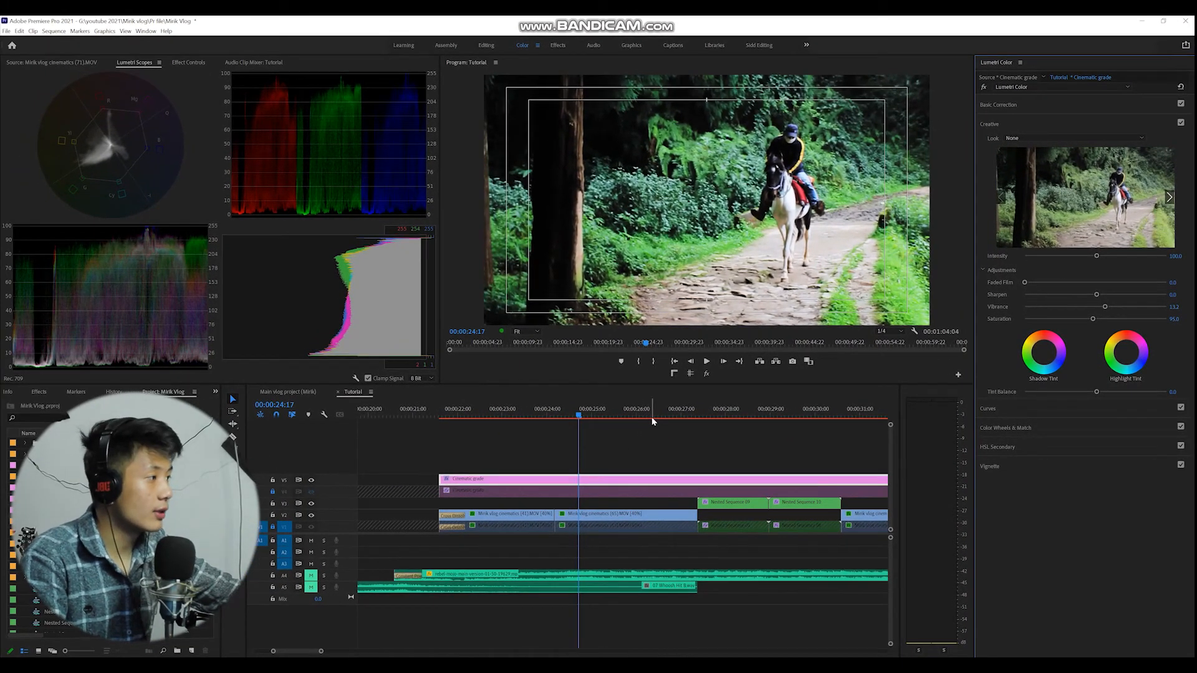
# Go to the tea plantation shot, open the Vignette section and set its Amount to -0.5.
pyautogui.scroll(-1, 654, 417)
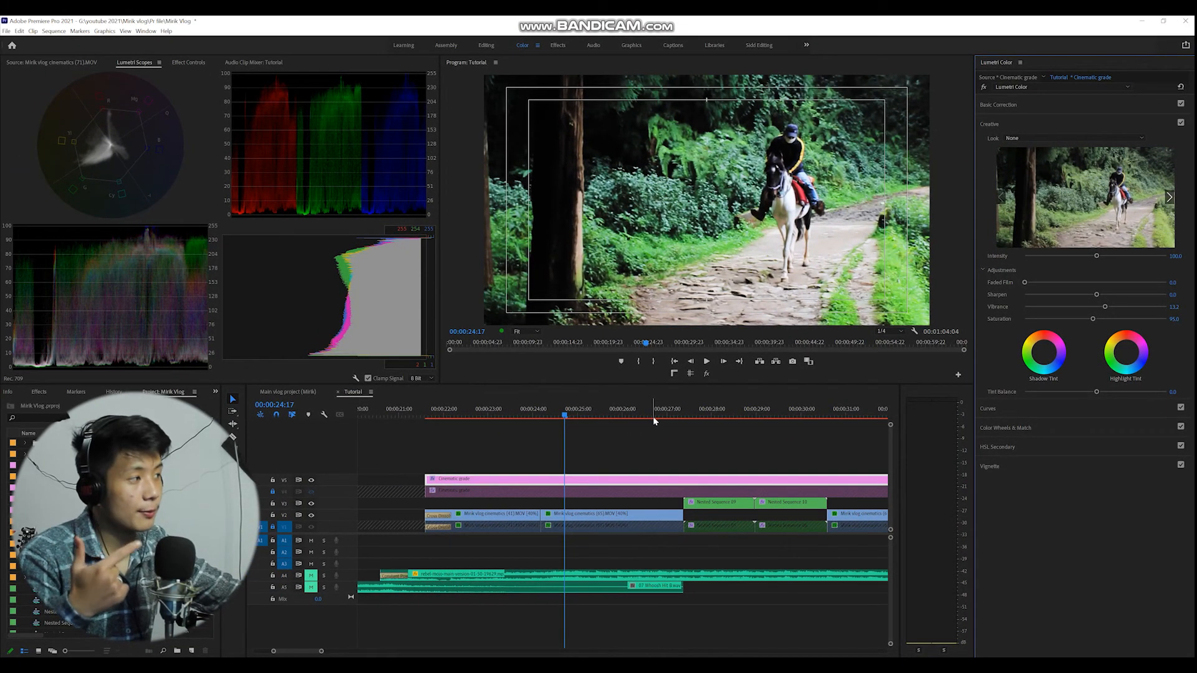
pyautogui.scroll(-2, 653, 418)
pyautogui.click(574, 405)
pyautogui.scroll(3, 596, 432)
pyautogui.scroll(1, 596, 430)
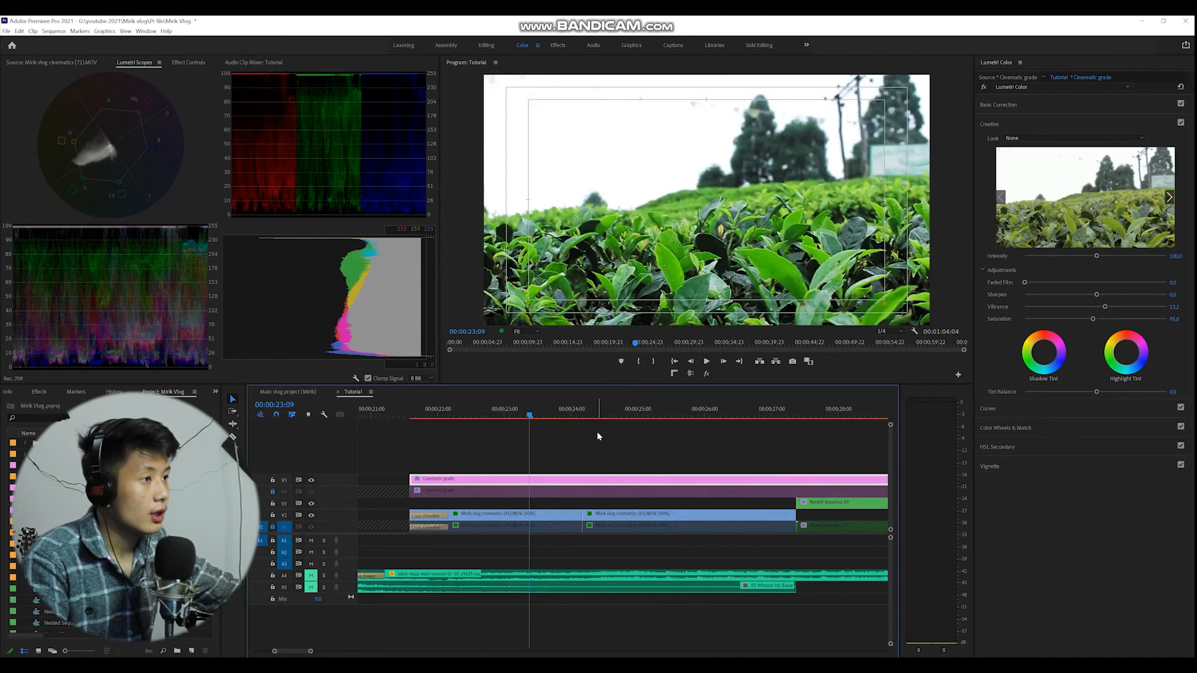
pyautogui.click(1039, 467)
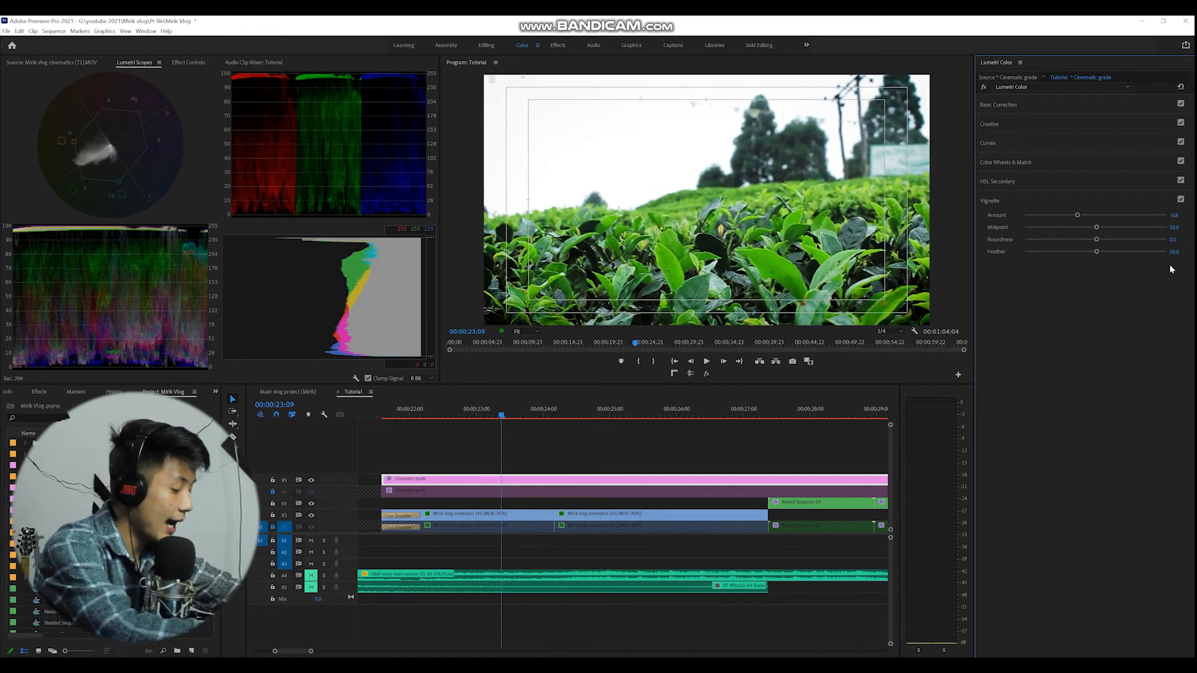
pyautogui.click(1175, 215)
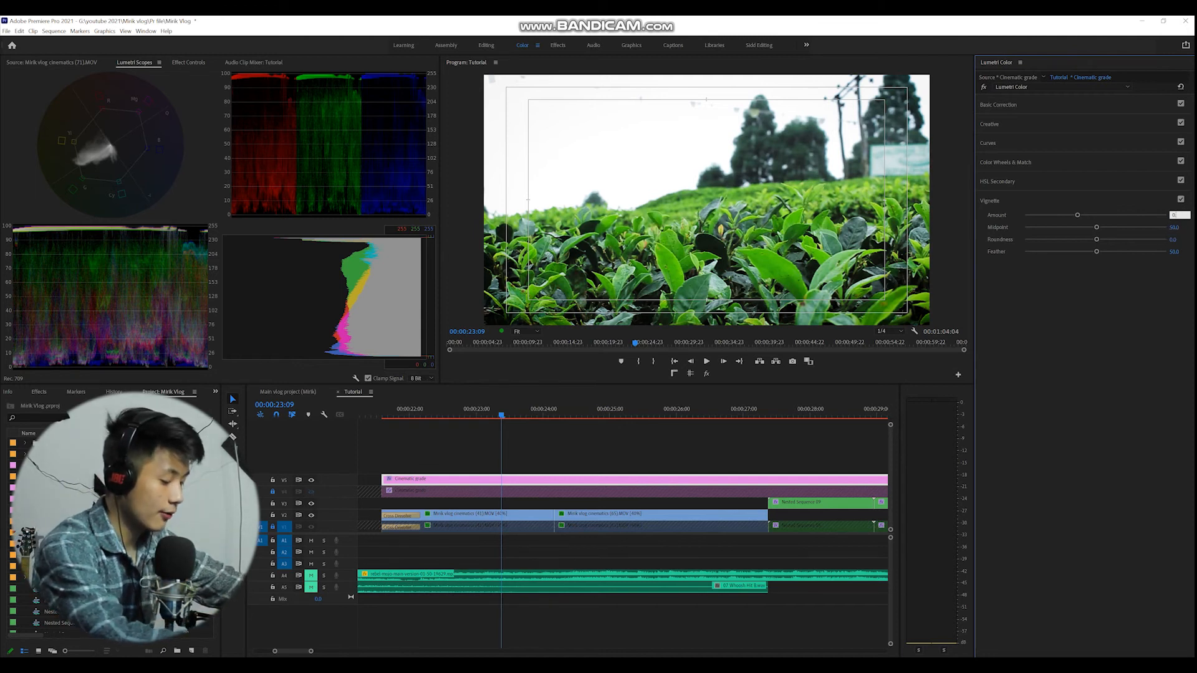
pyautogui.write('0.5')
pyautogui.press('Return')
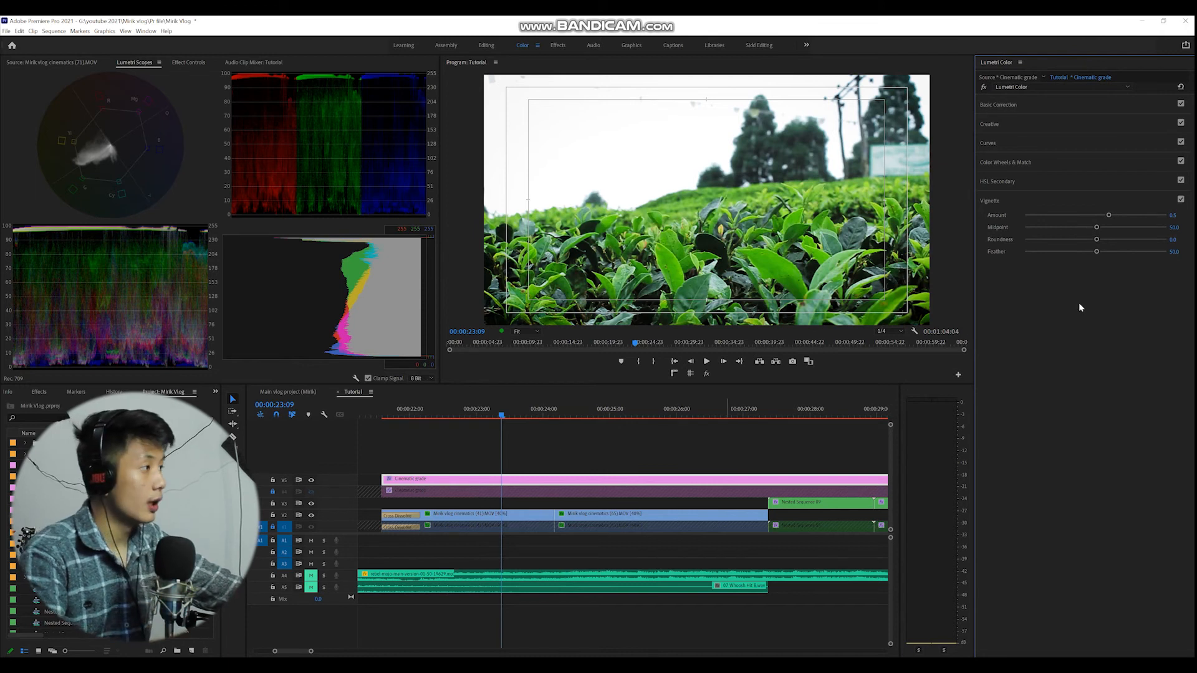
pyautogui.click(1182, 213)
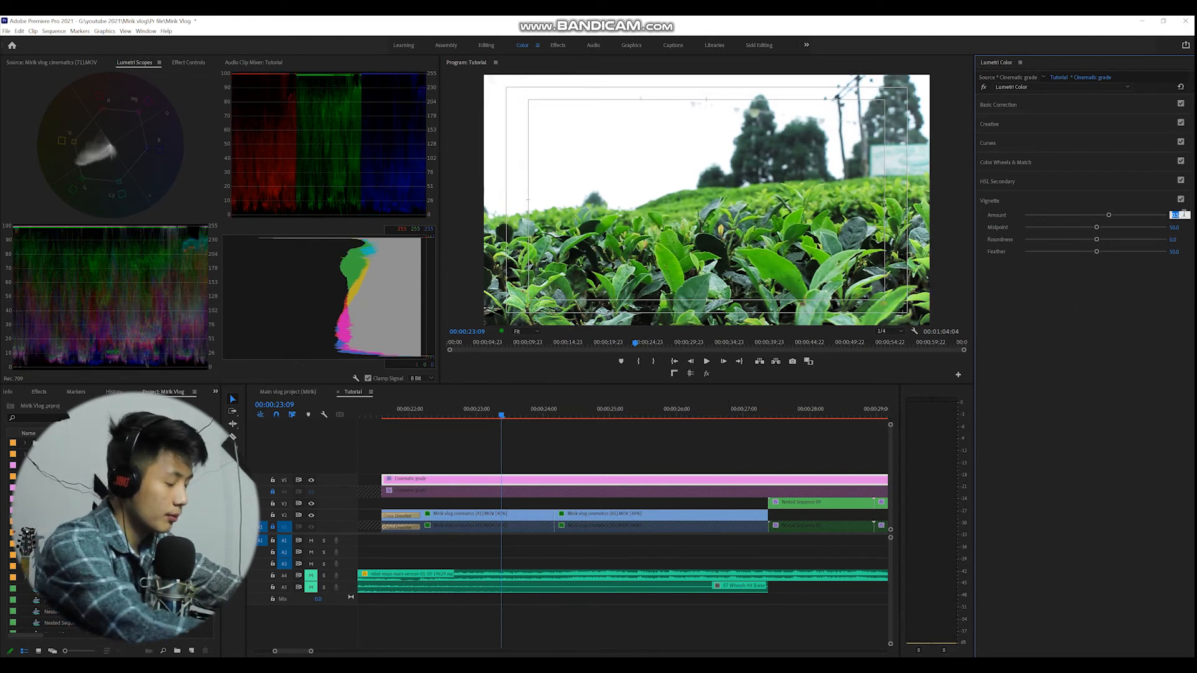
pyautogui.write('-0.5')
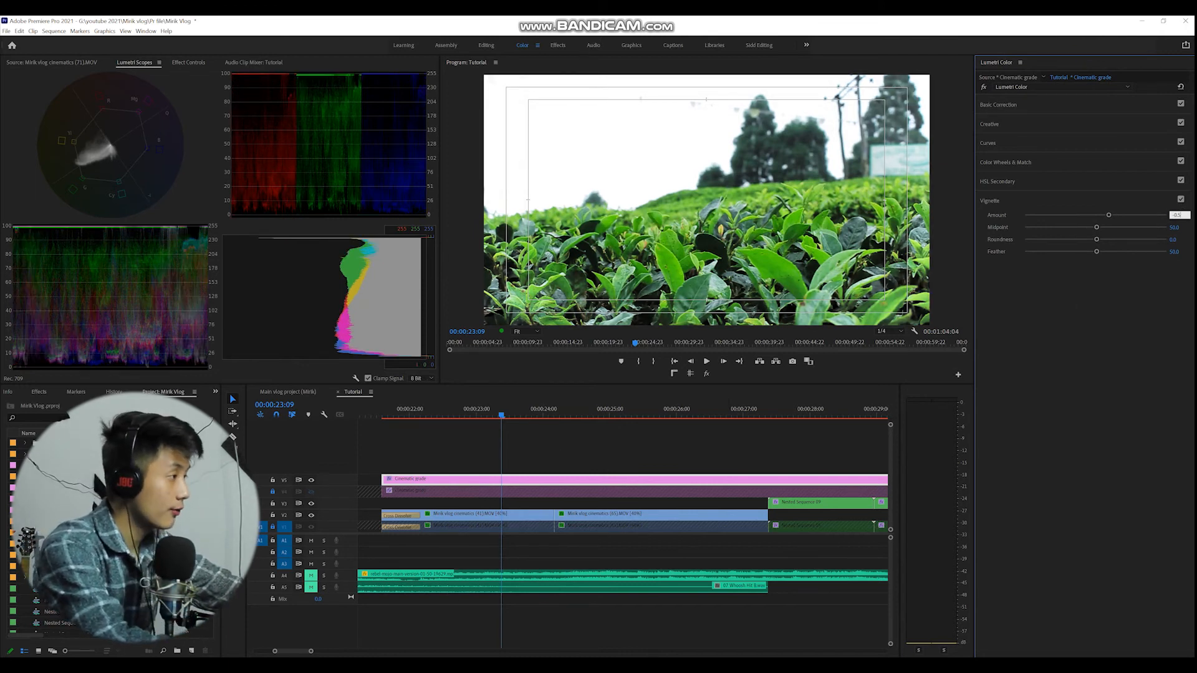
pyautogui.press('Return')
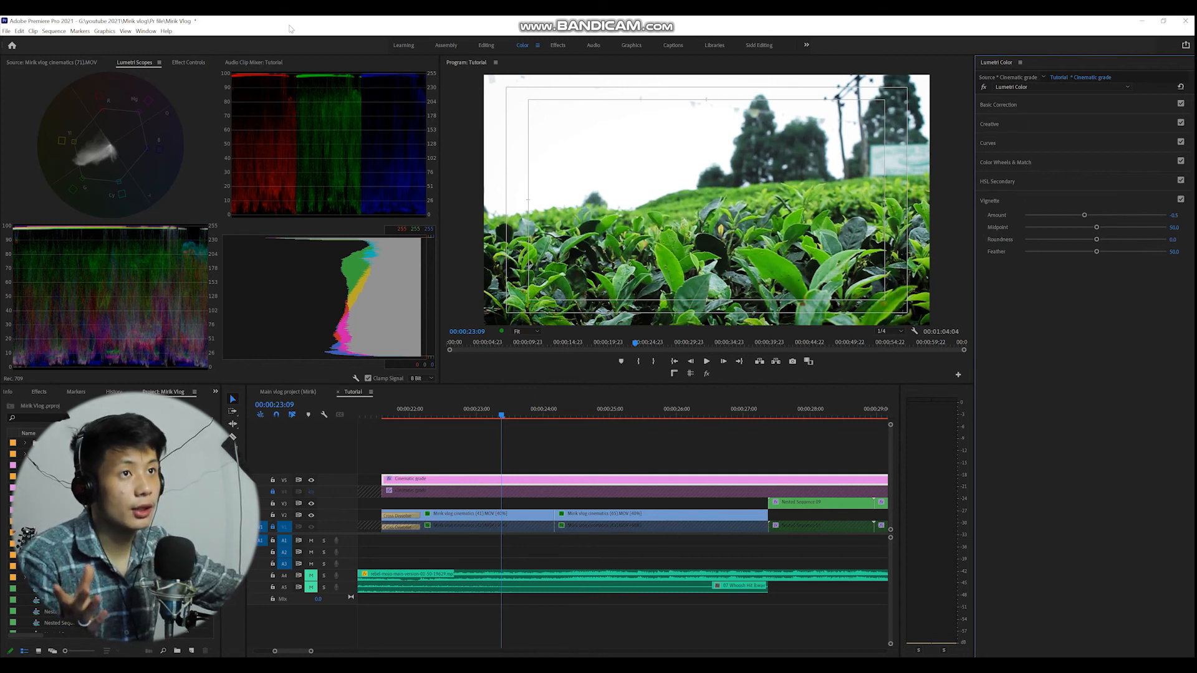
# Search the effects for Crop and apply it to the Cinematic grade adjustment layer.
pyautogui.click(186, 63)
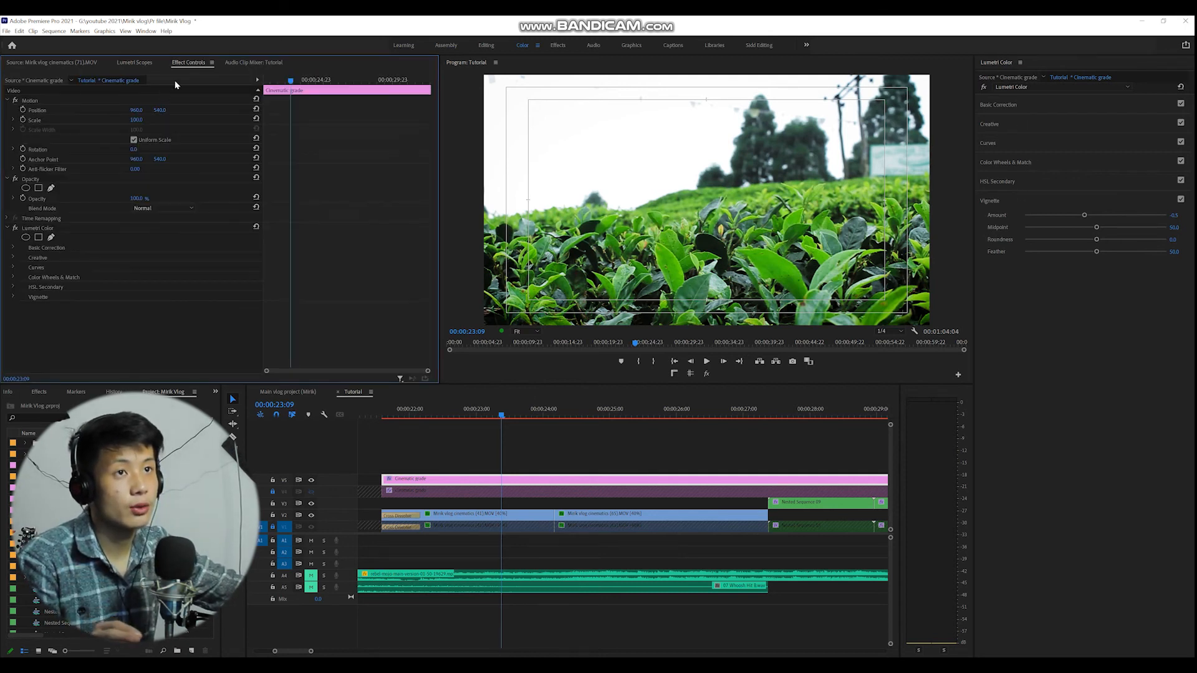
pyautogui.click(39, 392)
pyautogui.click(84, 404)
pyautogui.write('crop')
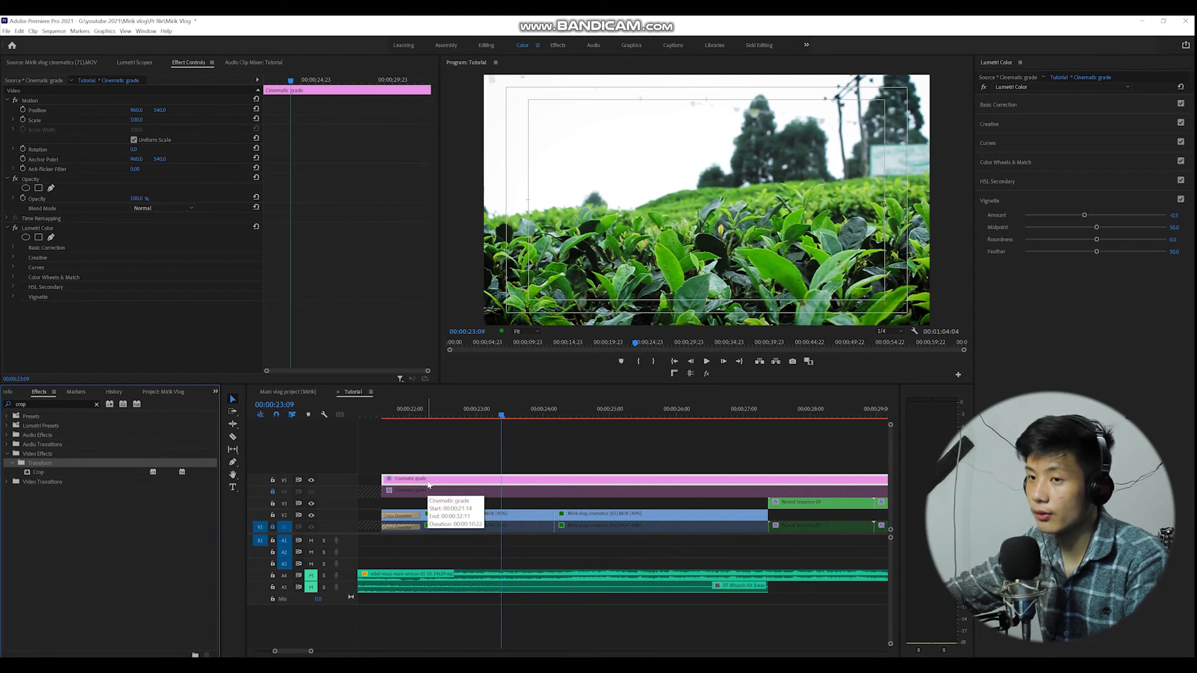
pyautogui.moveTo(50, 474); pyautogui.dragTo(428, 489)
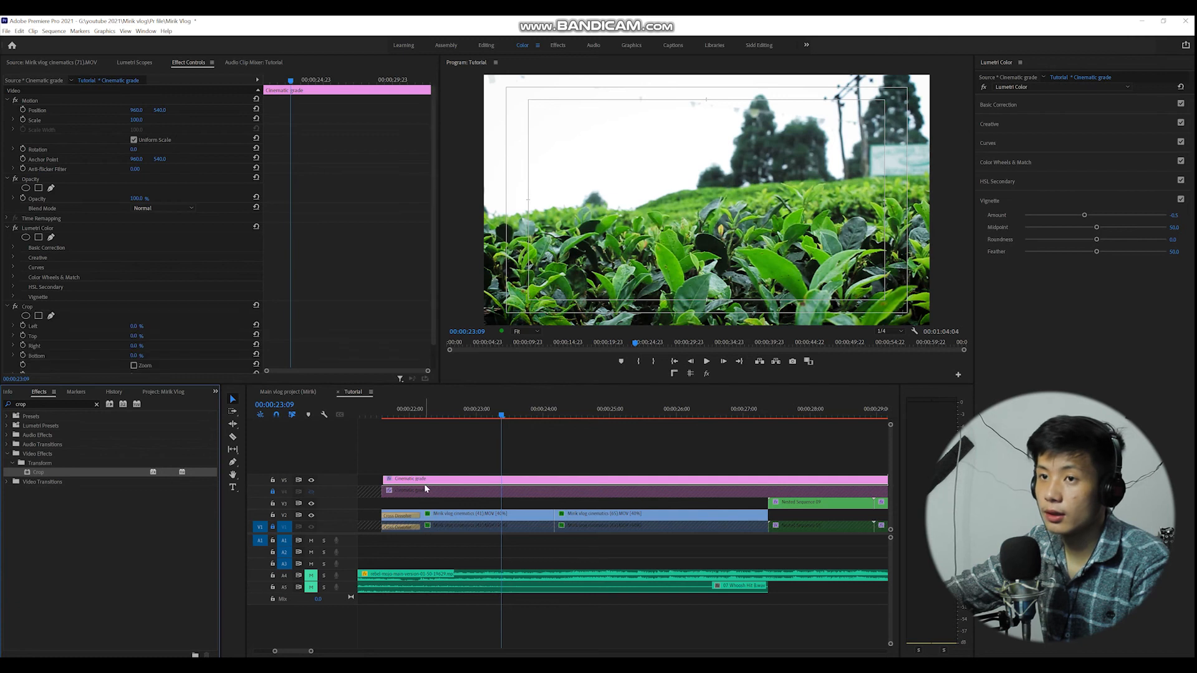
# Set the Crop effect's Top and Bottom to 12% for letterbox bars.
pyautogui.click(137, 337)
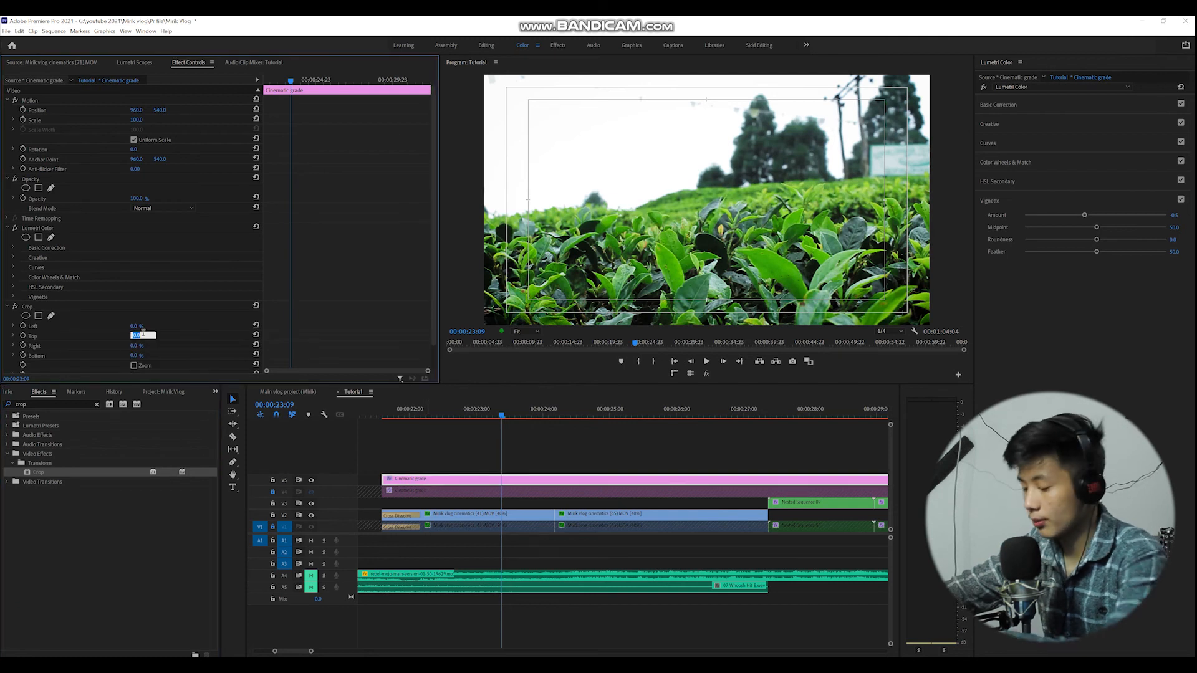
pyautogui.write('12')
pyautogui.click(137, 355)
pyautogui.write('12')
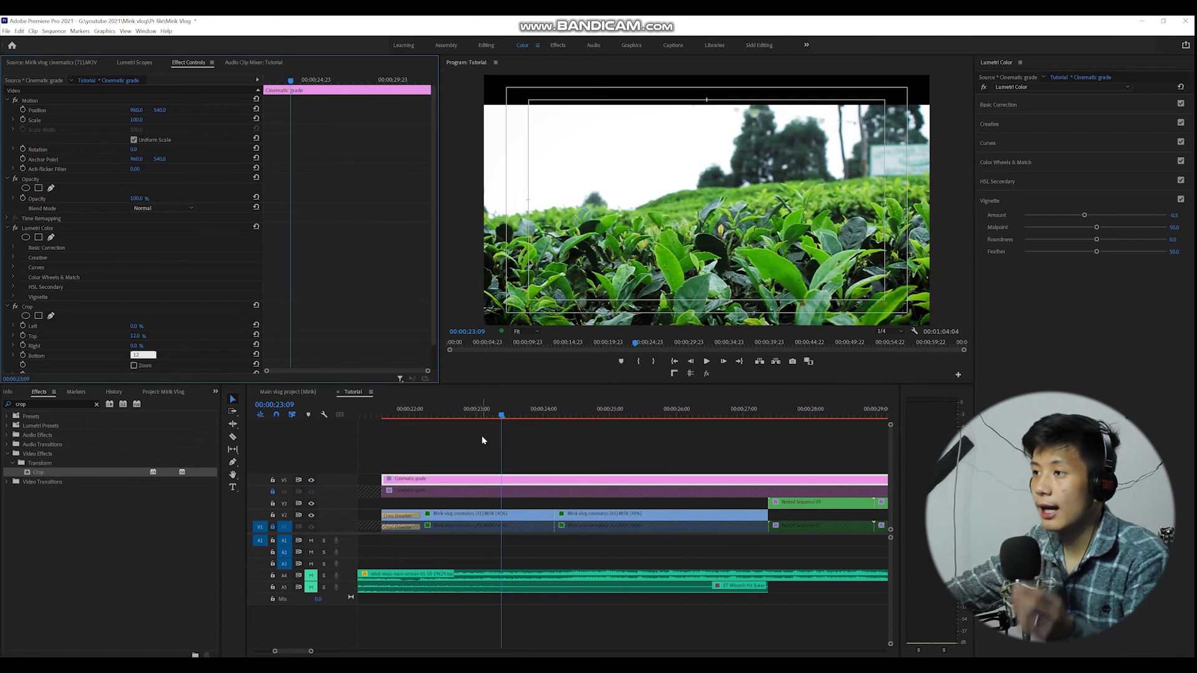
# Deselect the layer and zoom out the timeline to review the whole sequence.
pyautogui.click(481, 435)
pyautogui.click(402, 412)
pyautogui.press('-')
pyautogui.press('-')
pyautogui.press('-')
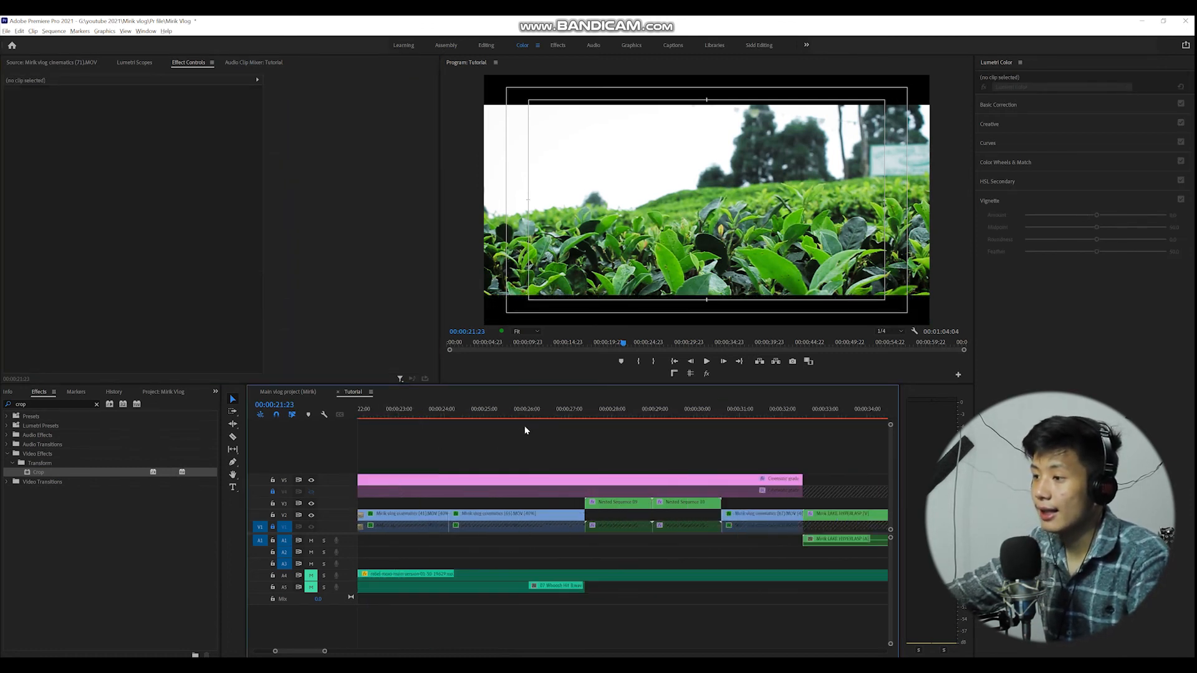
pyautogui.press('-')
pyautogui.press('-')
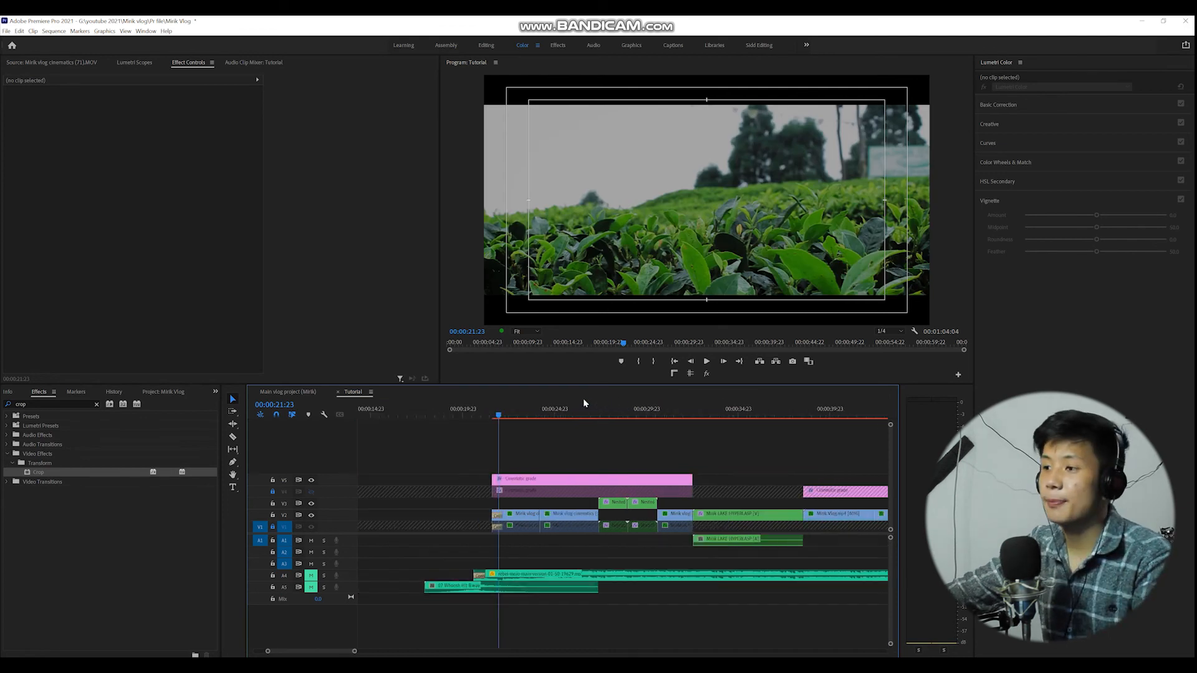